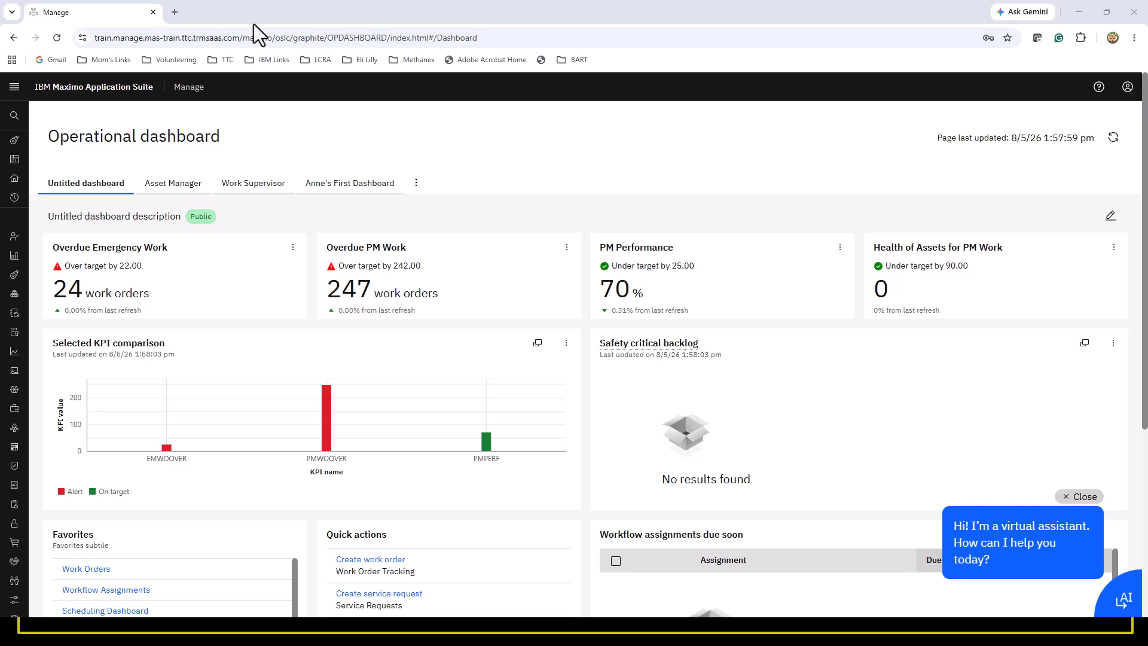
Step: Dismiss the virtual assistant's greeting and move its floating button into the page header area near the last-updated time
{"action": "left_click", "coordinate": [1087, 497]}
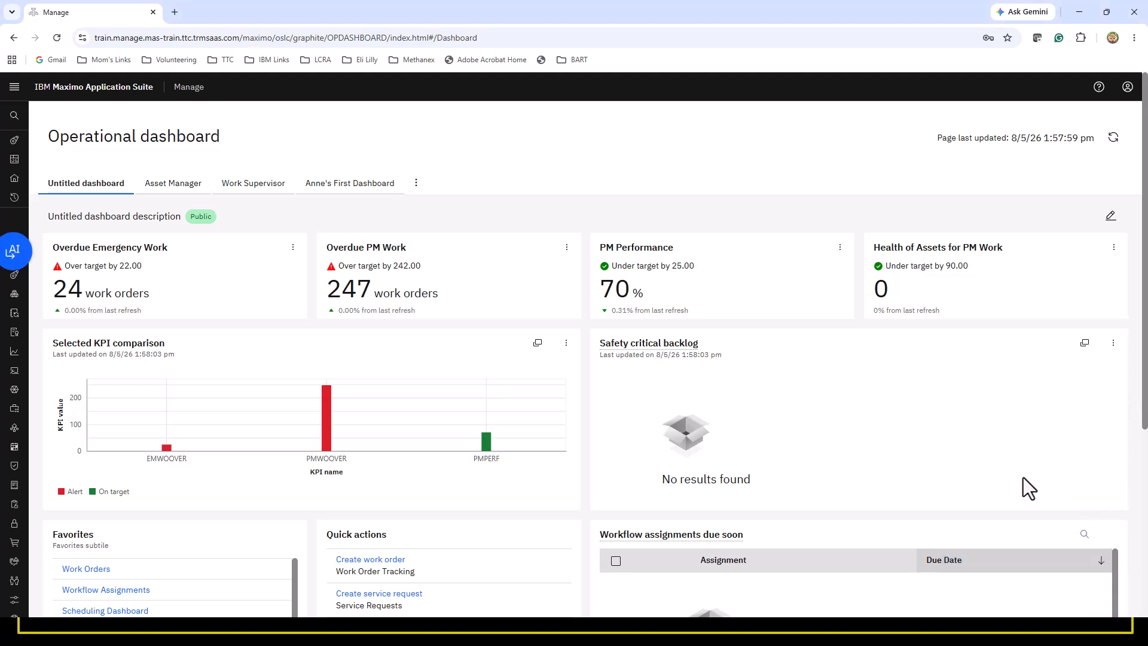
{"action": "left_click_drag", "start_coordinate": [13, 250], "coordinate": [1051, 131]}
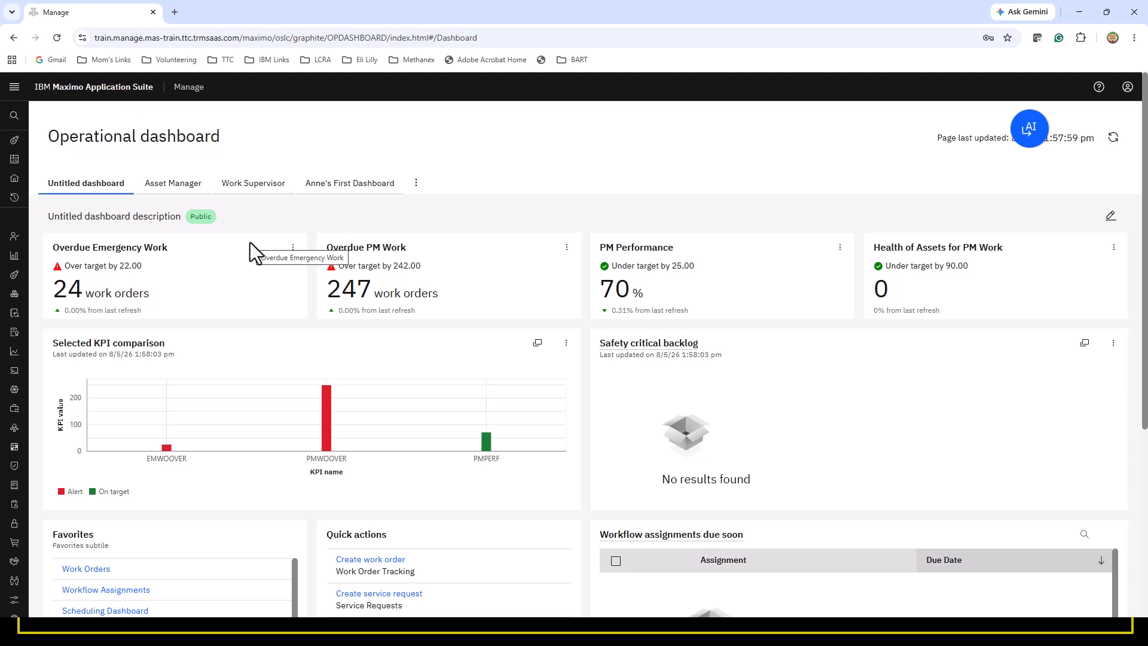
Step: Go to the Calendars application under Administration, list the EAGLENA calendars and open the TTC training calendar
{"action": "mouse_move", "coordinate": [18, 305]}
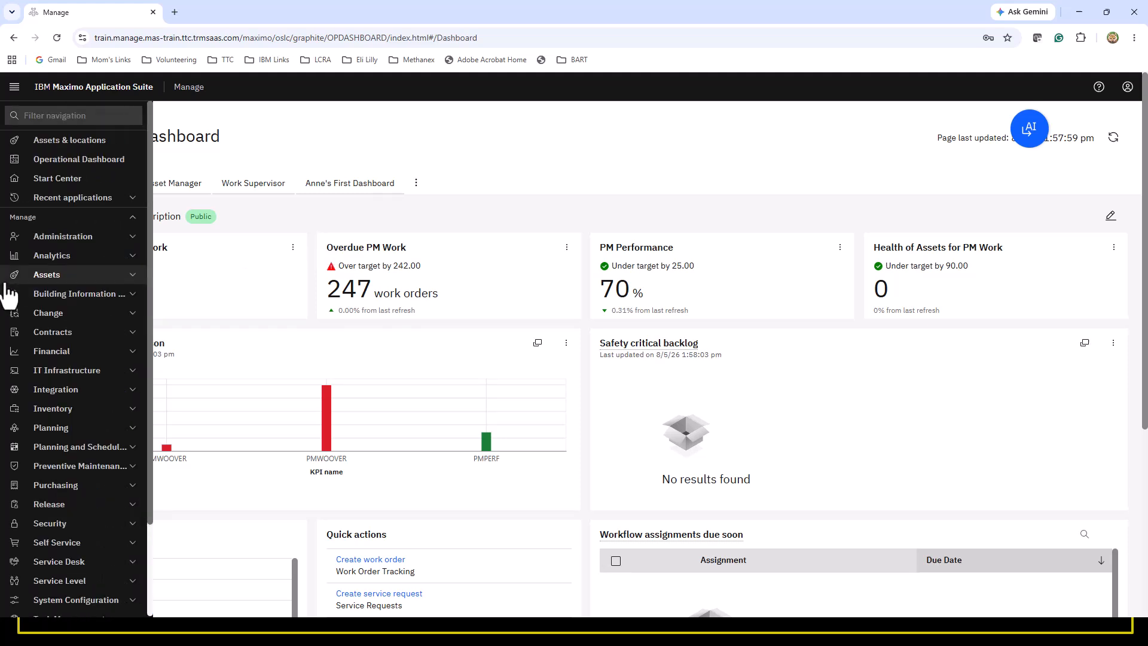
{"action": "left_click", "coordinate": [63, 237]}
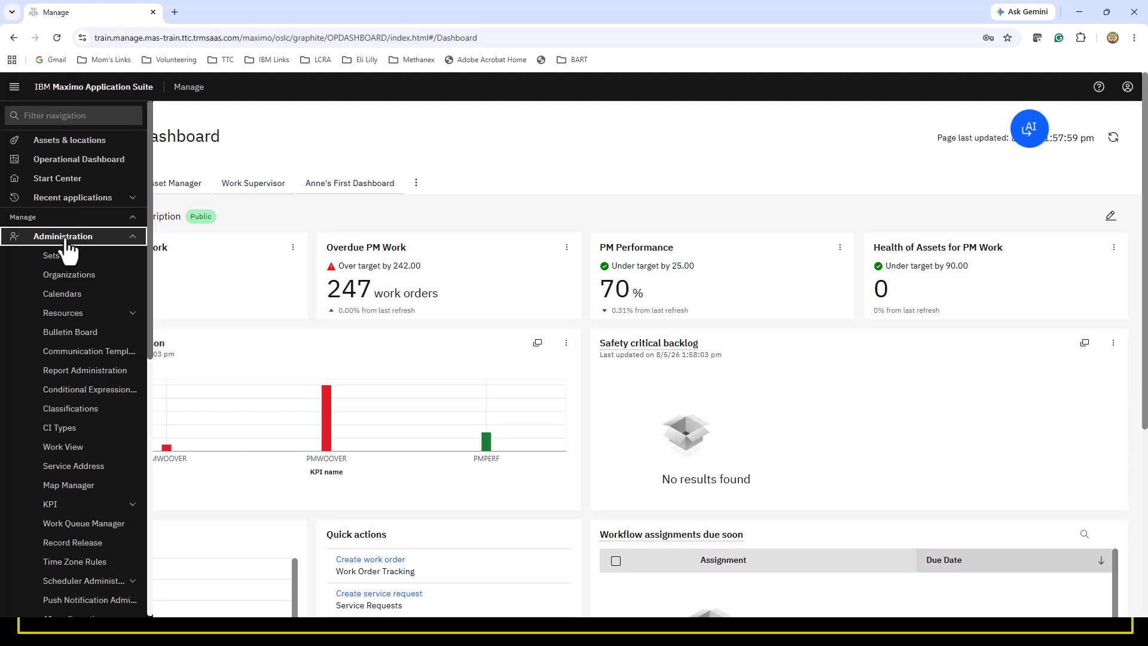
{"action": "left_click", "coordinate": [81, 299]}
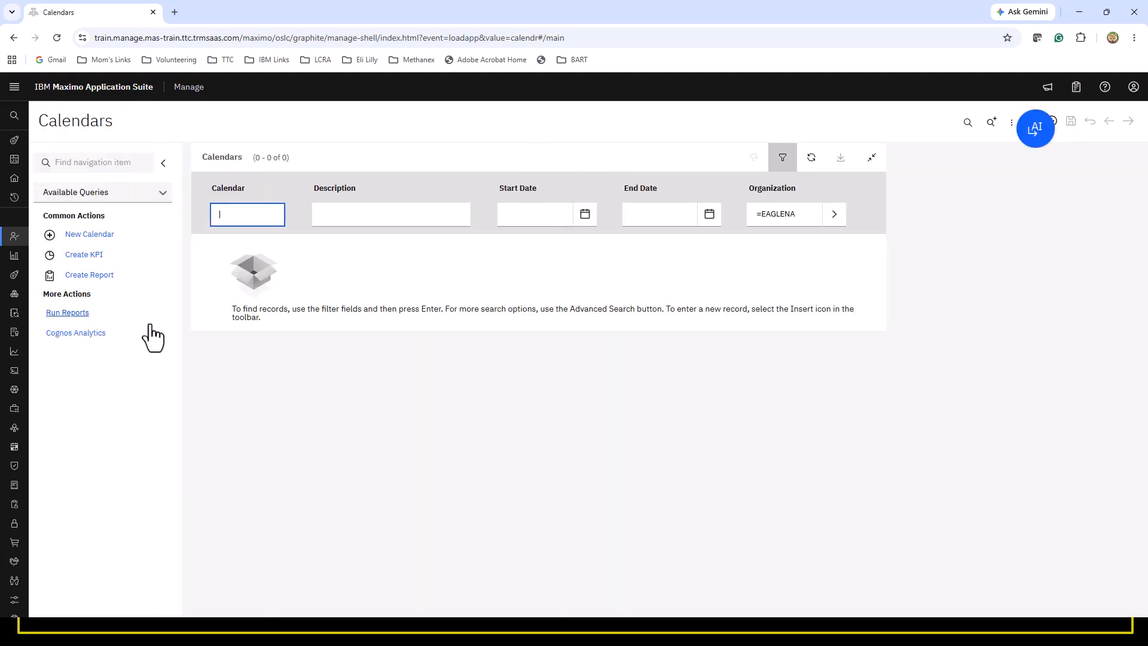
{"action": "key", "text": "Return"}
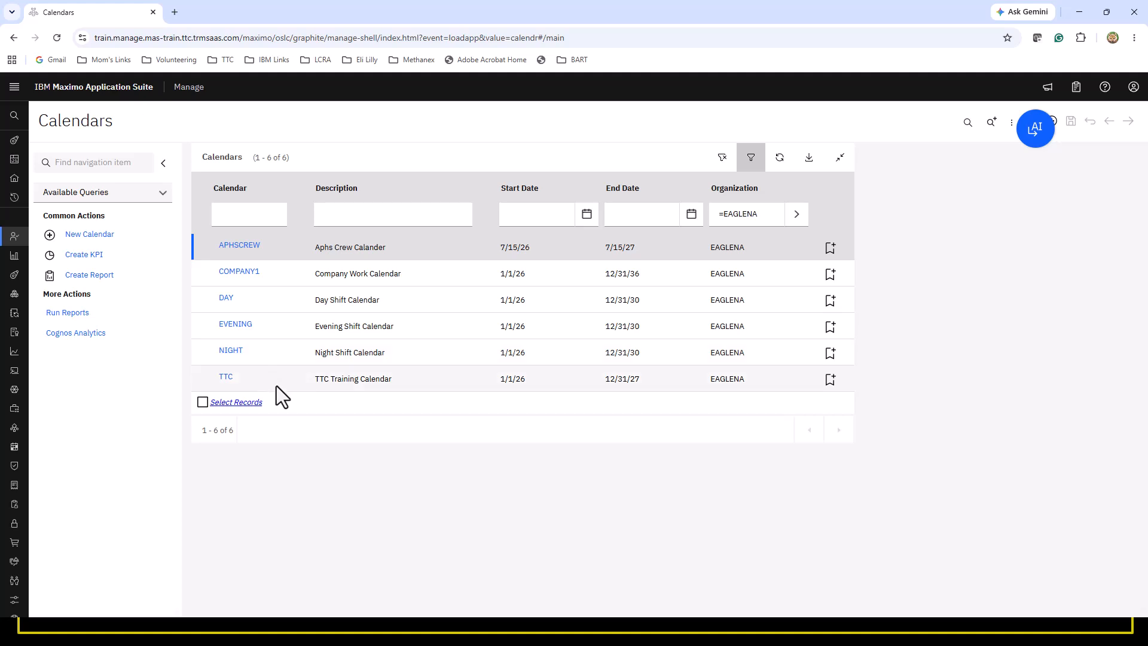
{"action": "left_click", "coordinate": [226, 377]}
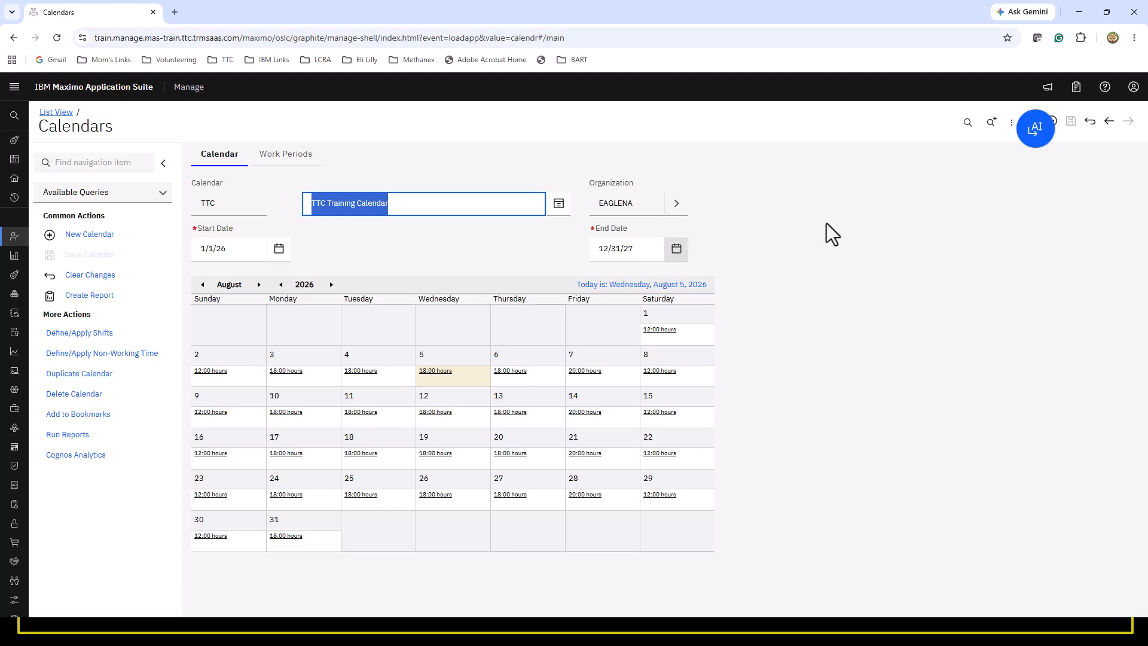
Step: Review the TTC calendar's work periods with their shifts and times, and return to its monthly calendar view
{"action": "left_click", "coordinate": [287, 157]}
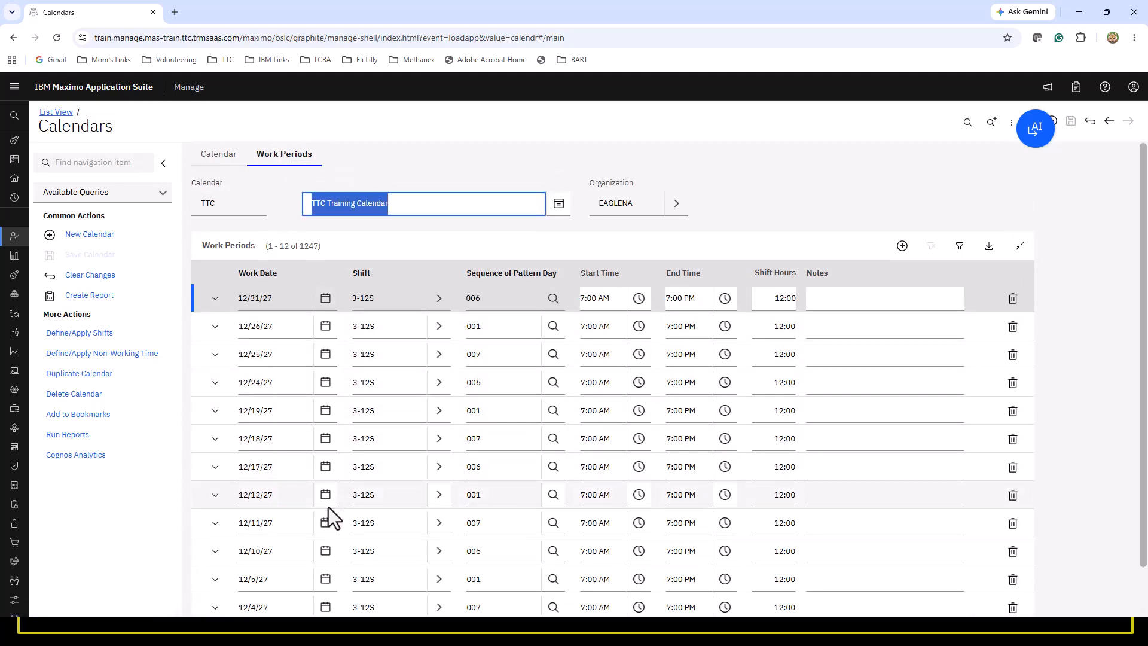
{"action": "scroll", "coordinate": [328, 511], "scroll_direction": "down", "scroll_amount": 1}
{"action": "scroll", "coordinate": [328, 508], "scroll_direction": "up", "scroll_amount": 1}
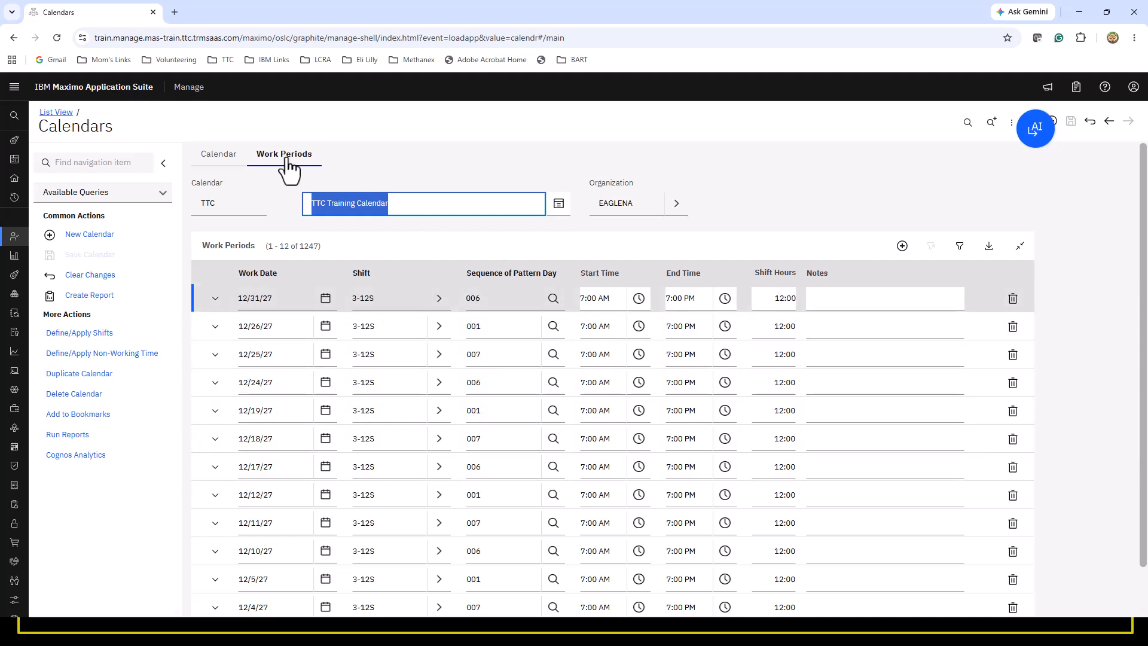
{"action": "left_click", "coordinate": [220, 152]}
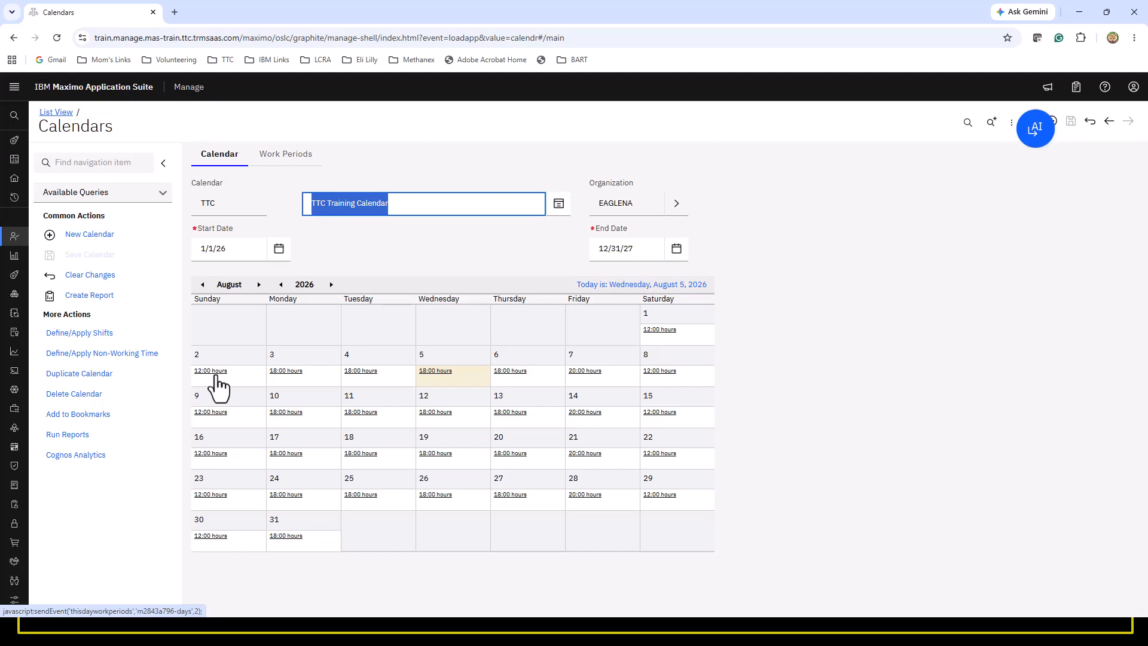
Step: Examine the shift patterns of COMP DAY, 4-10S and 3-12S in Define/Apply Shifts, and close the dialog
{"action": "left_click", "coordinate": [95, 334]}
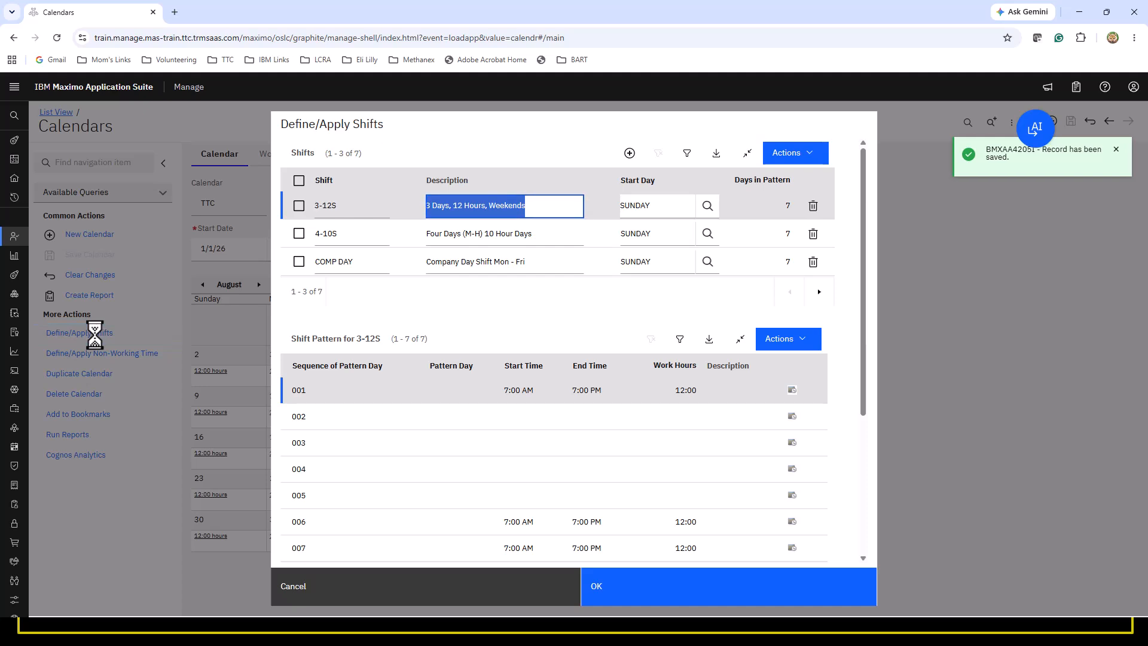
{"action": "left_click", "coordinate": [355, 264]}
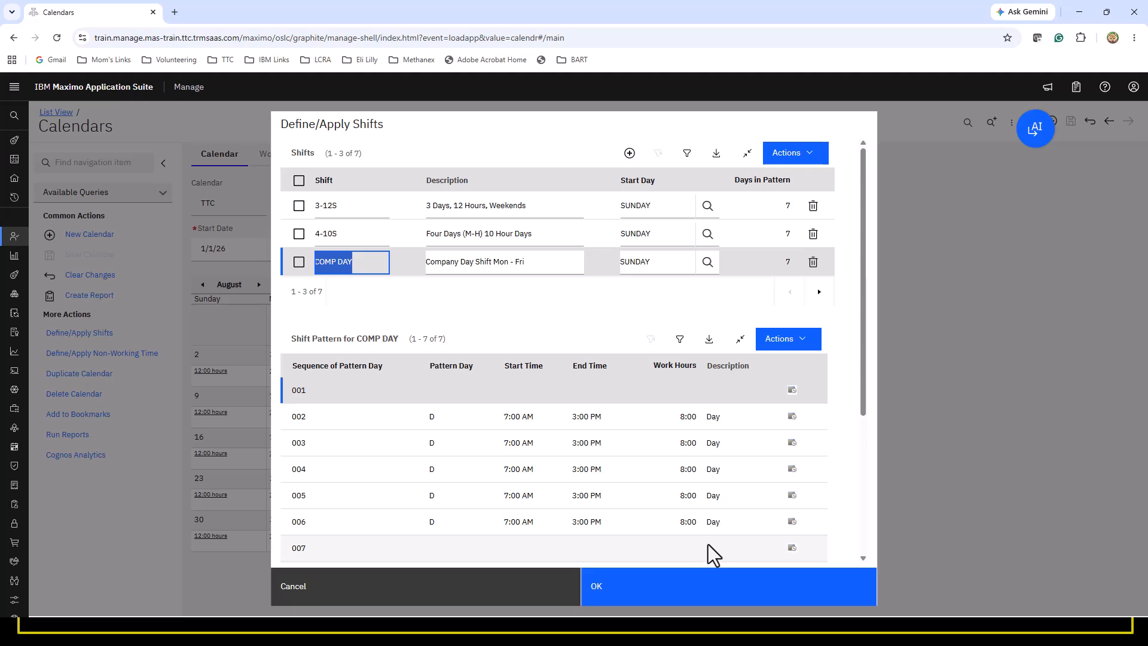
{"action": "left_click", "coordinate": [352, 235]}
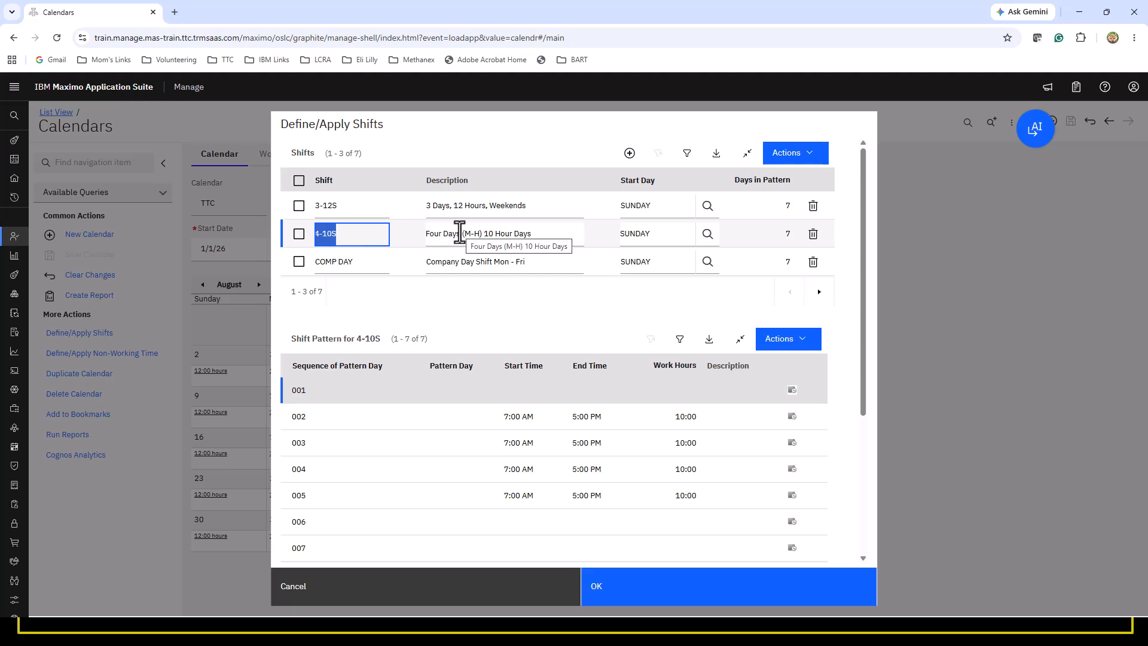
{"action": "left_click", "coordinate": [350, 211]}
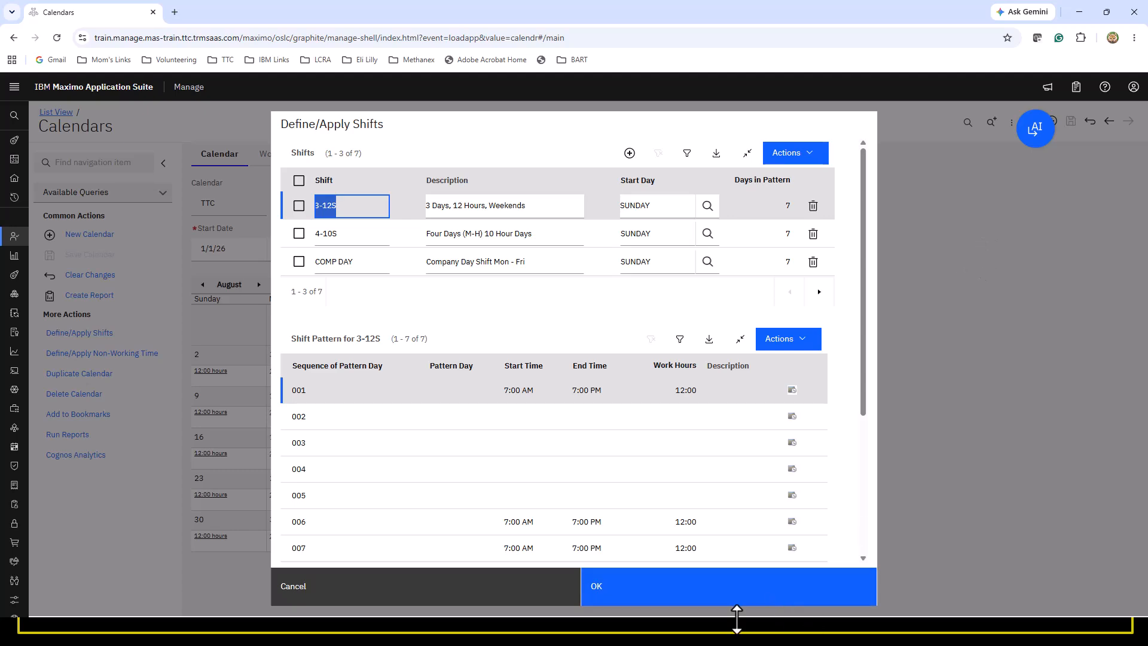
{"action": "left_click", "coordinate": [585, 597]}
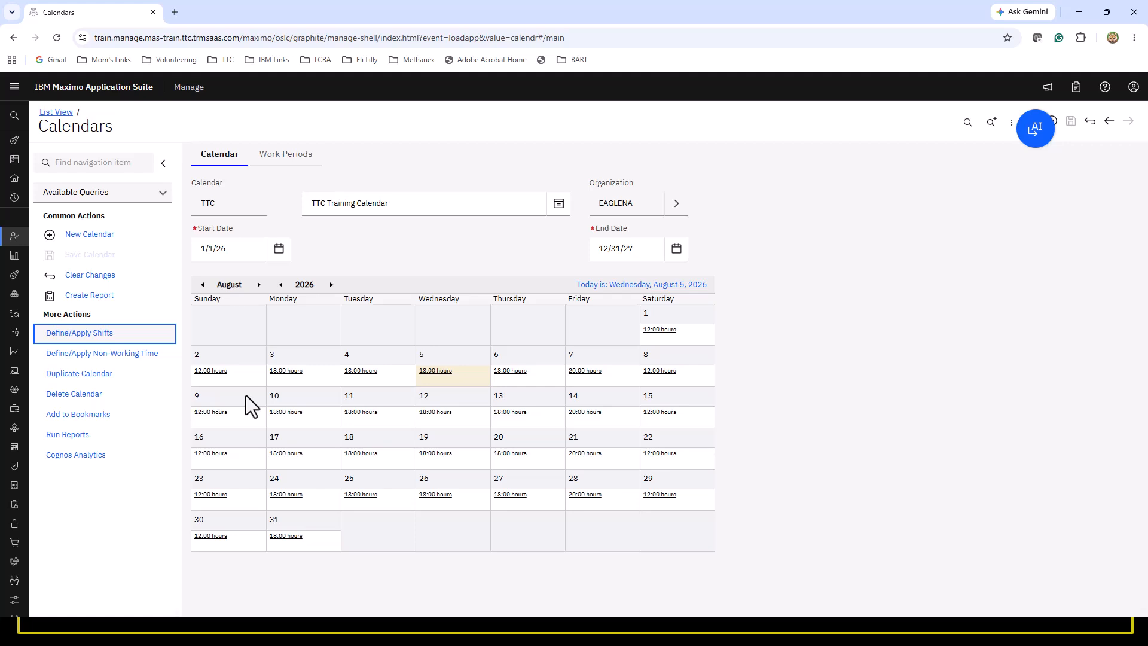
Step: Go to the Labor application under Administration's resources and open the first labor record of the AMA Crew query
{"action": "mouse_move", "coordinate": [30, 200]}
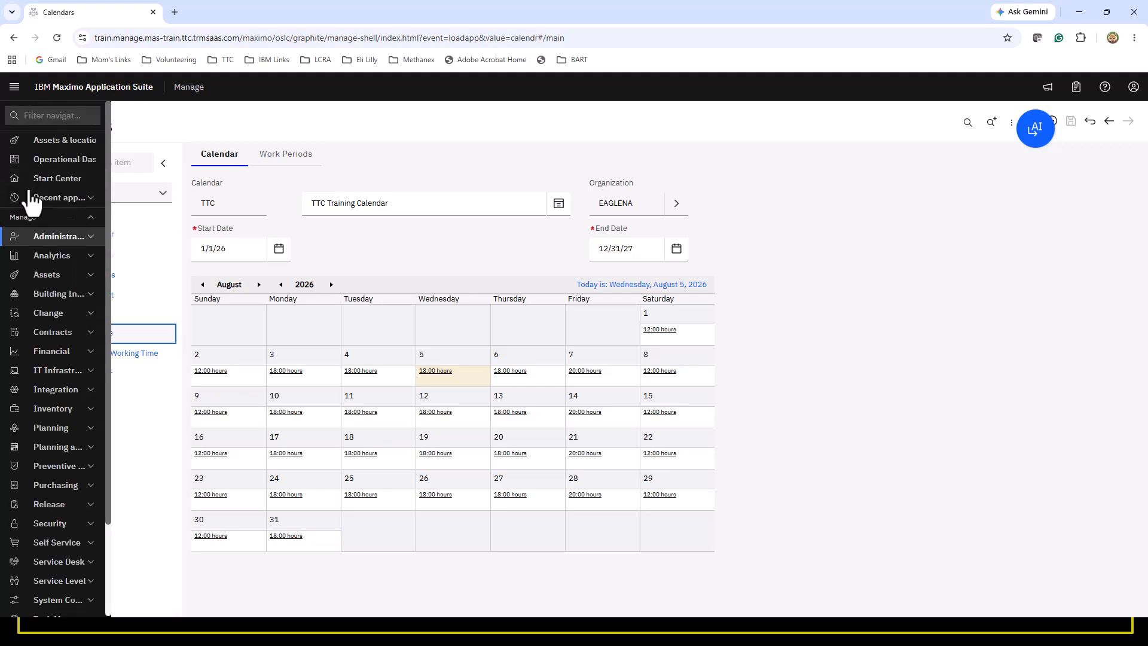
{"action": "left_click", "coordinate": [59, 237]}
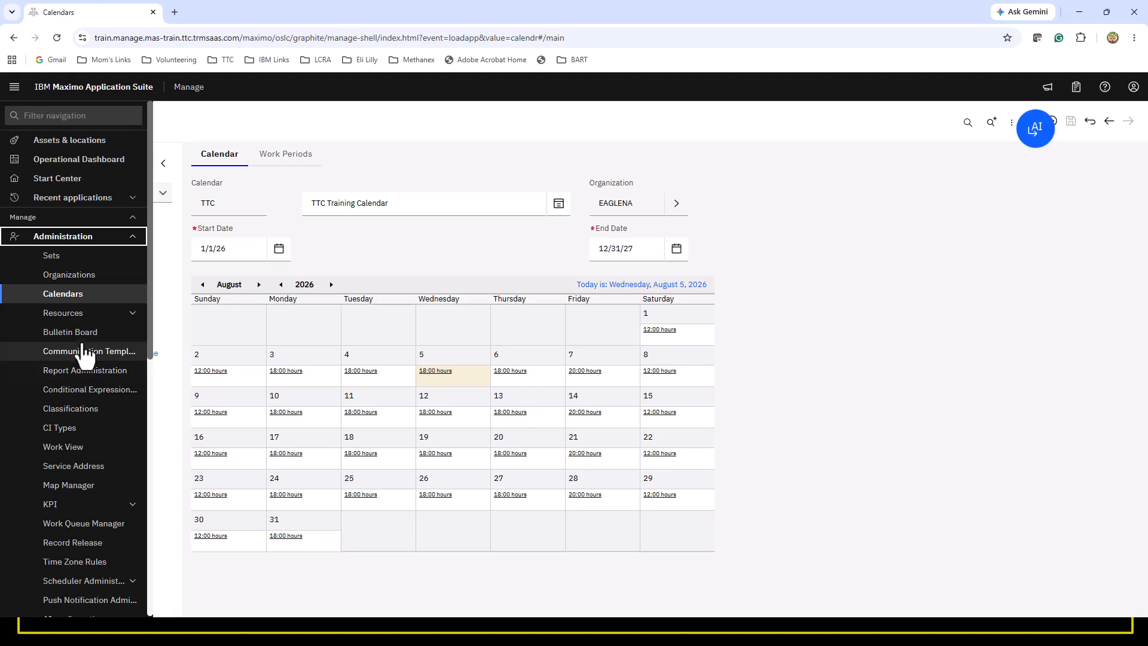
{"action": "left_click", "coordinate": [80, 317]}
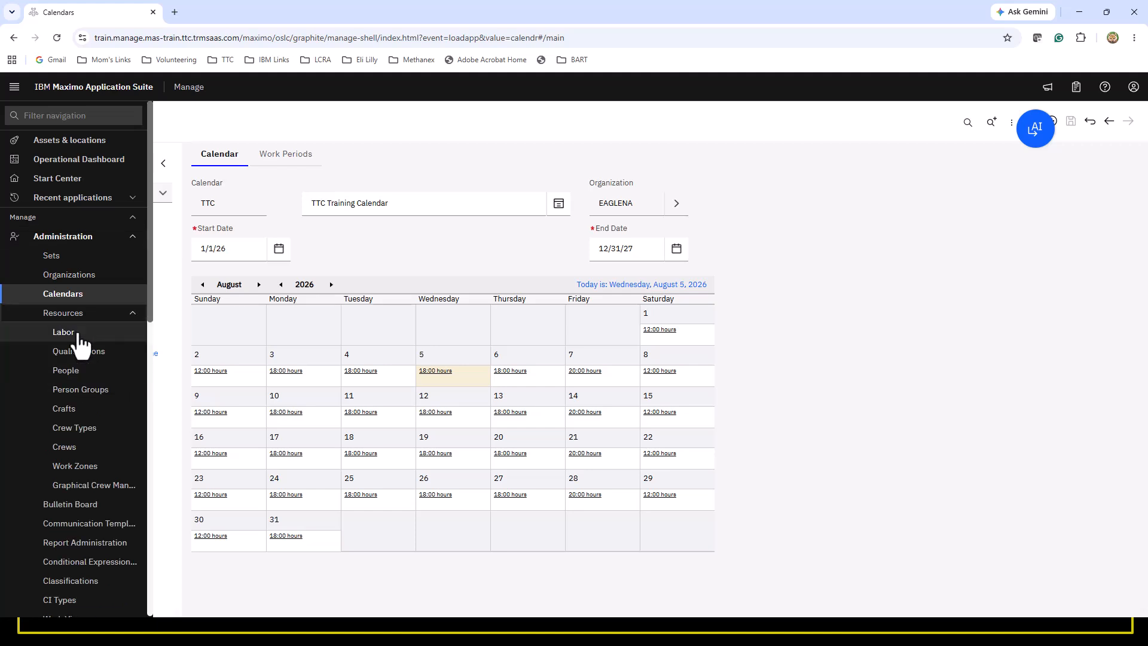
{"action": "left_click", "coordinate": [78, 332]}
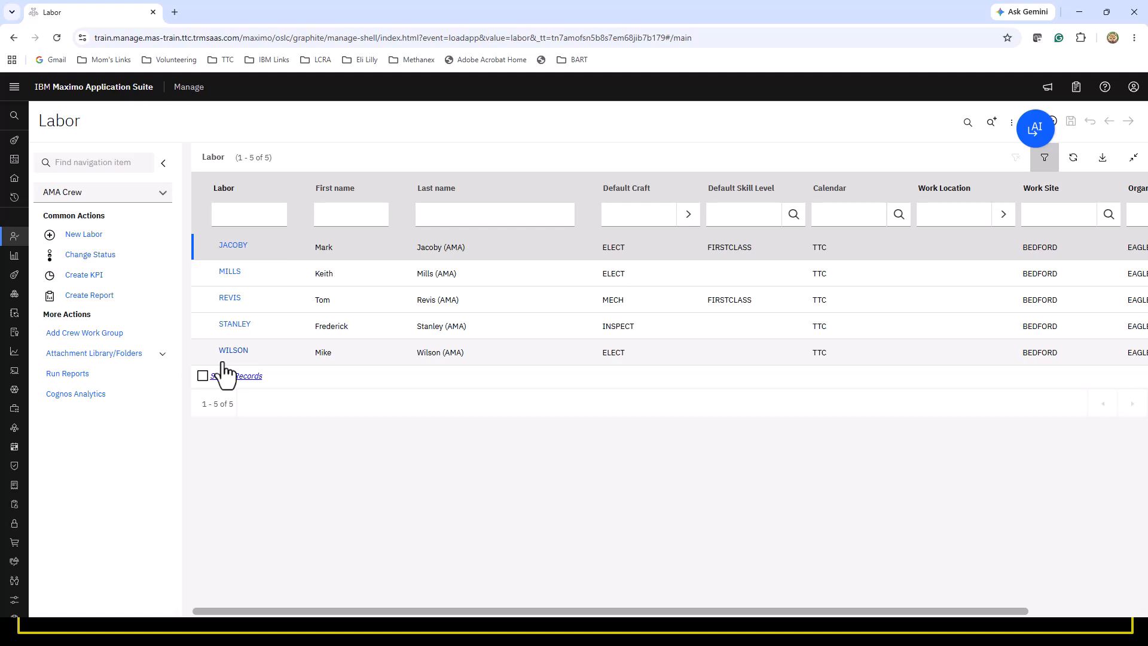
{"action": "left_click", "coordinate": [233, 246]}
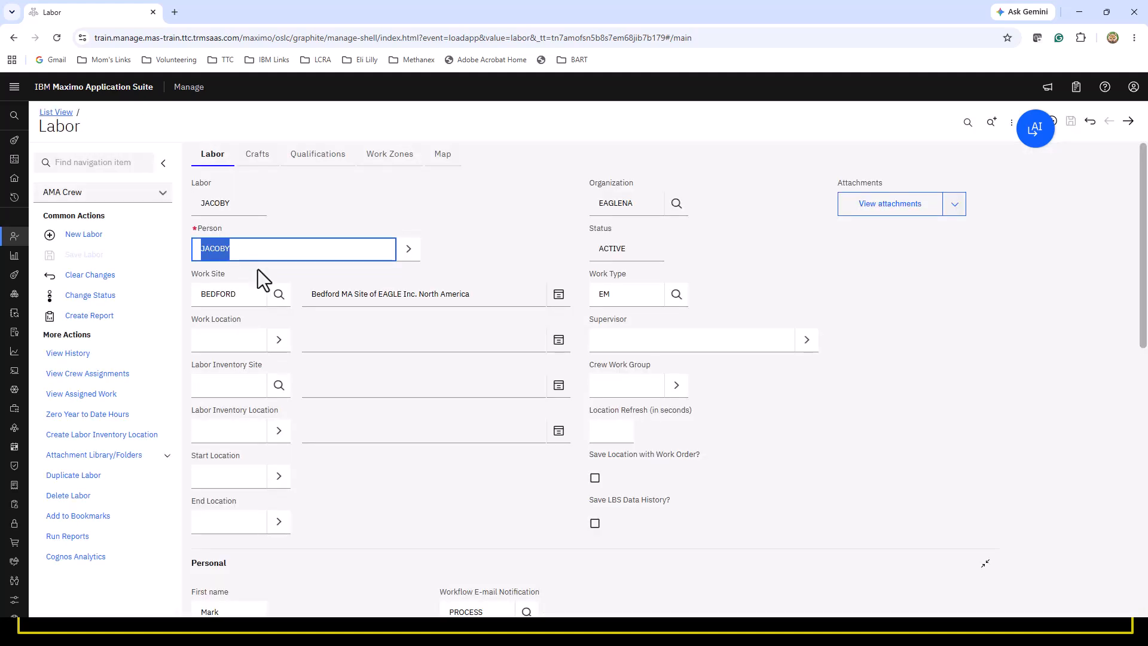
Step: Examine the labor record's personal details, calendar and shift, and its crafts and premium pay, then return to the main labor details
{"action": "left_click", "coordinate": [501, 262]}
{"action": "scroll", "coordinate": [502, 260], "scroll_direction": "down", "scroll_amount": 3}
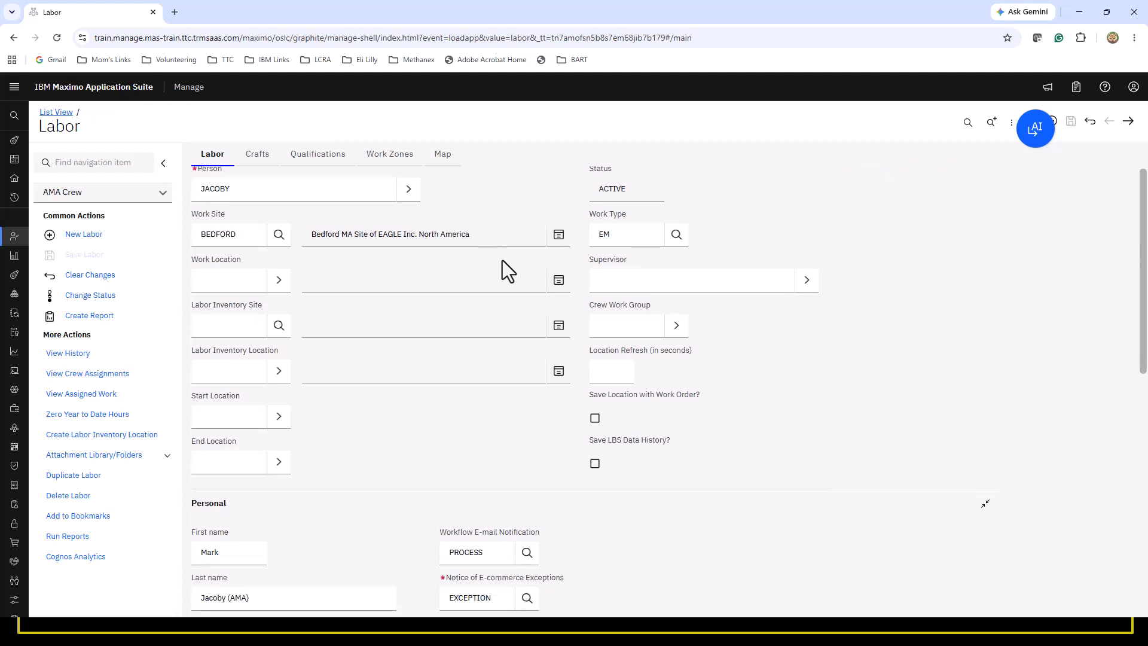
{"action": "scroll", "coordinate": [502, 260], "scroll_direction": "down", "scroll_amount": 5}
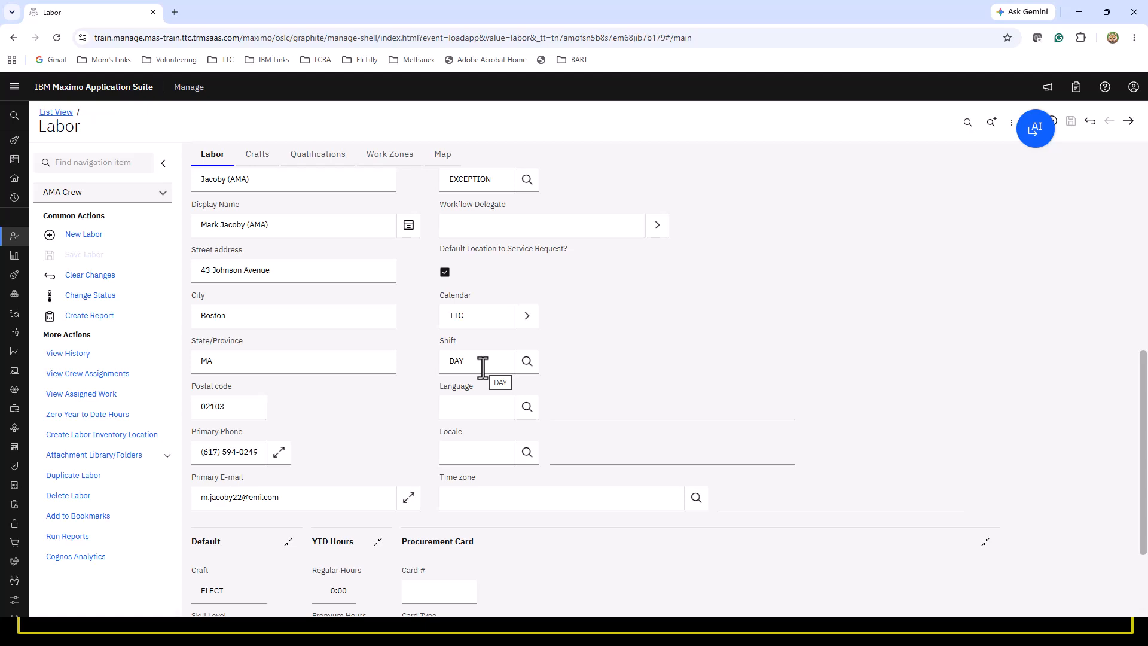
{"action": "scroll", "coordinate": [482, 367], "scroll_direction": "up", "scroll_amount": 2}
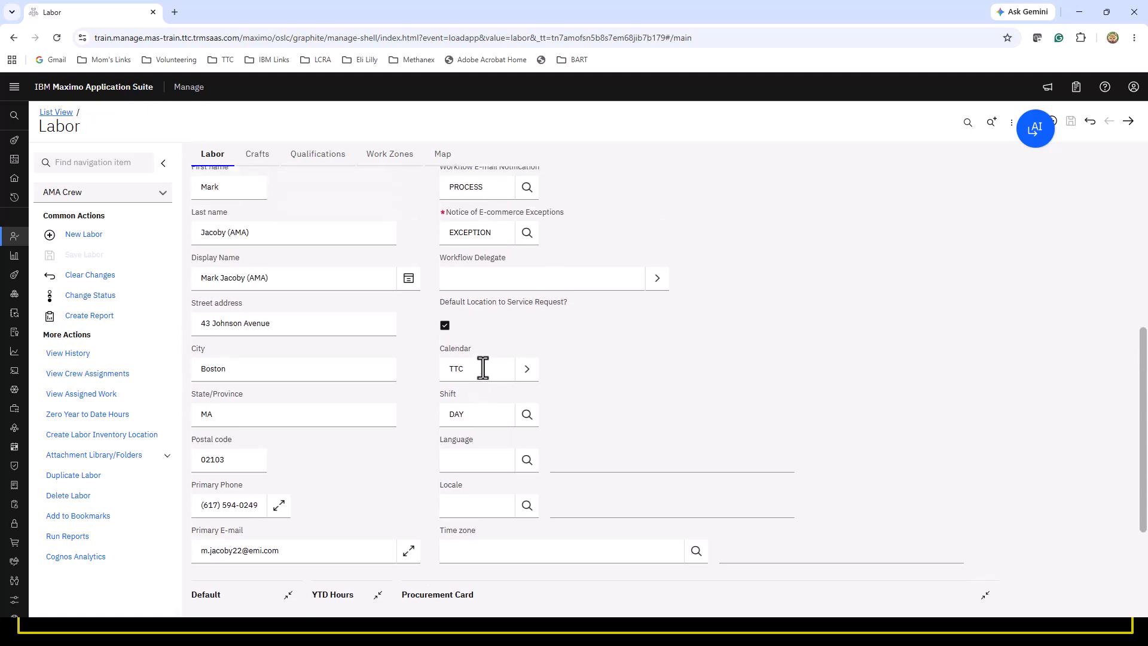
{"action": "left_click", "coordinate": [259, 155]}
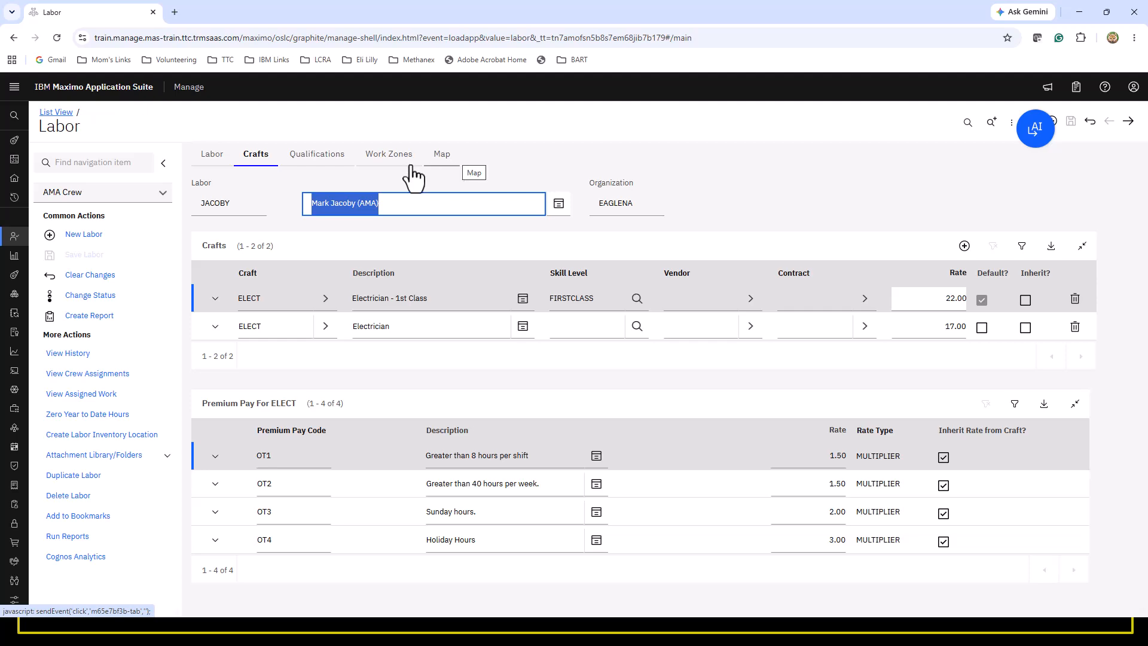
{"action": "left_click", "coordinate": [210, 157]}
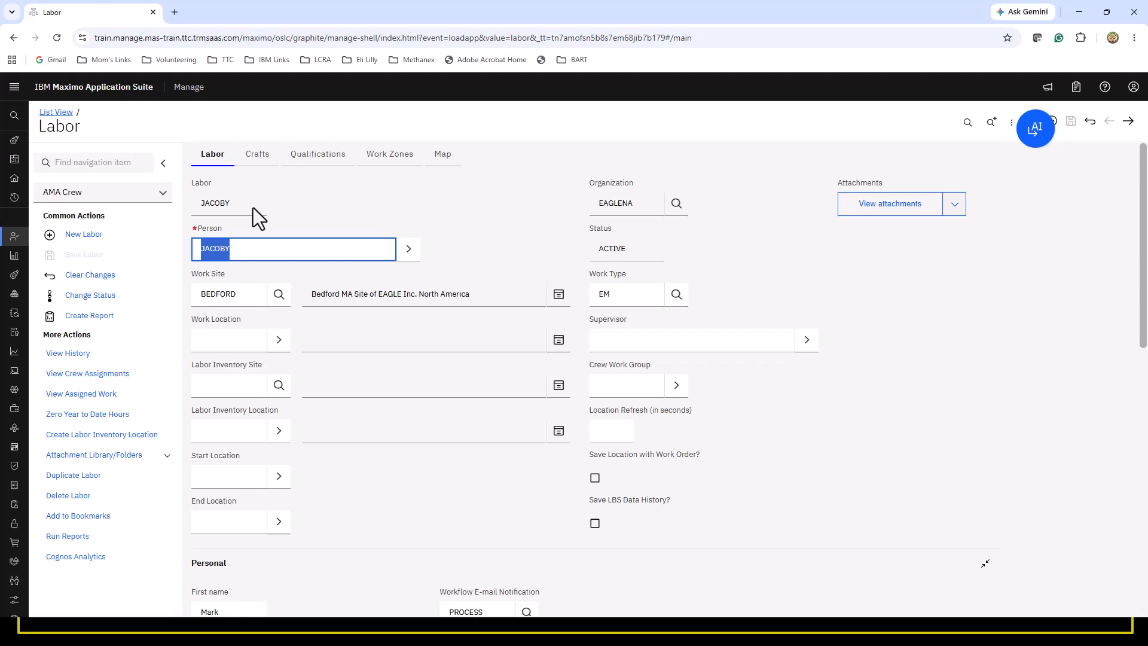
Step: View the linked person record in the People application, including its primary calendar and shift, and return to the labor record
{"action": "left_click", "coordinate": [298, 216]}
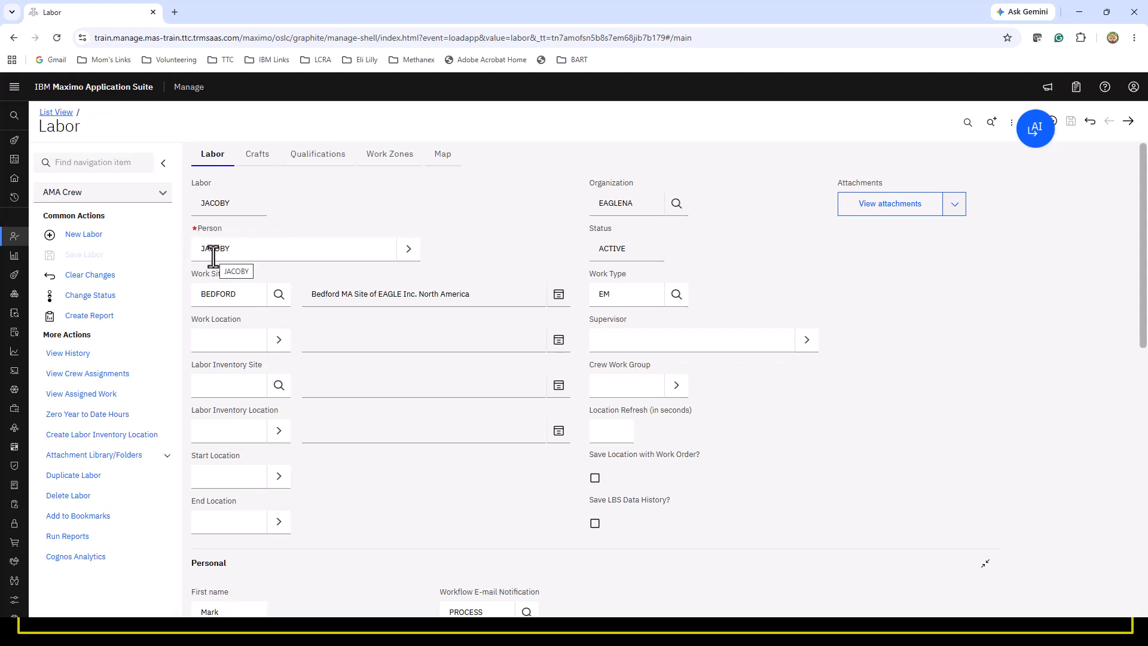
{"action": "left_click", "coordinate": [409, 250]}
{"action": "left_click", "coordinate": [437, 299]}
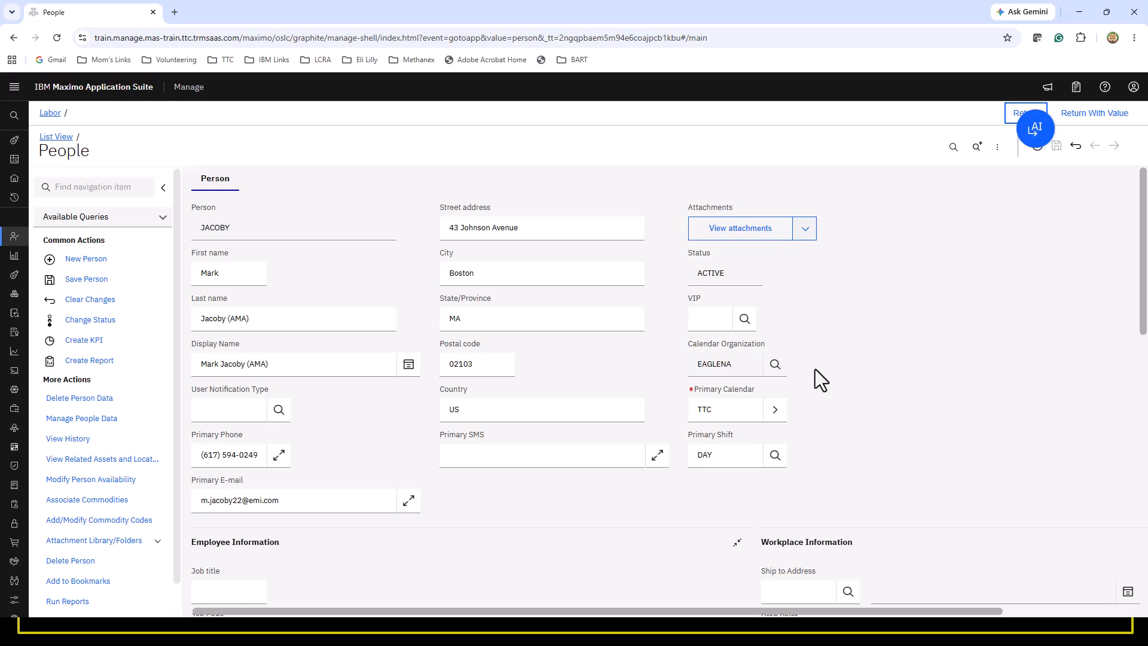
{"action": "left_click", "coordinate": [58, 117]}
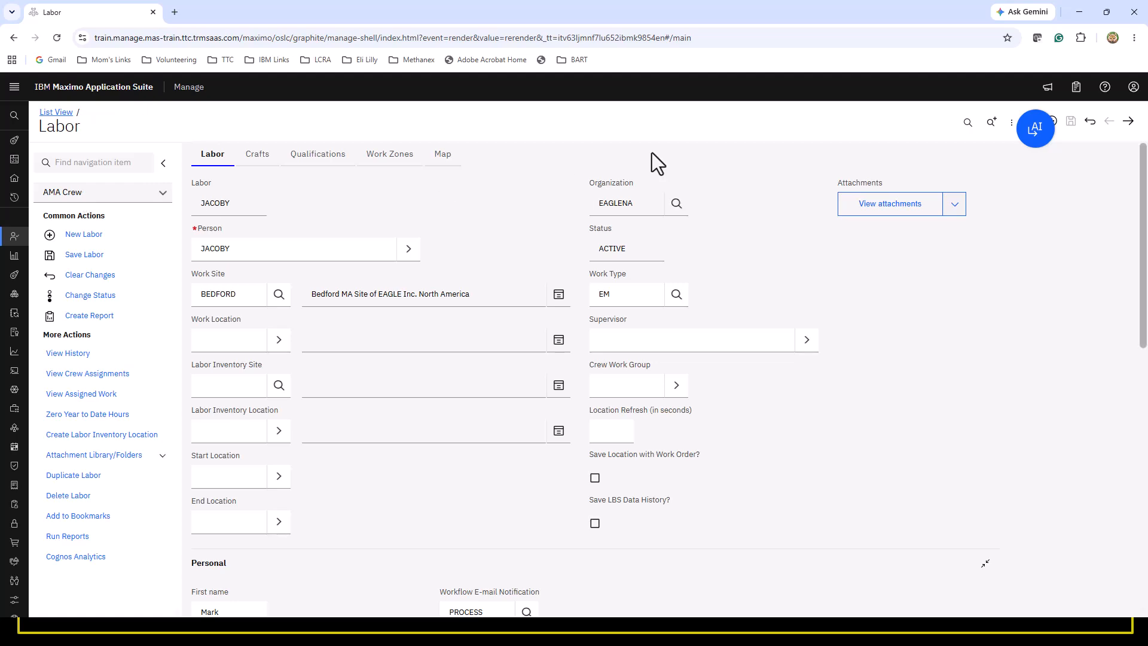
Step: Change the AMA Crew saved query's description to "AMA Team of Laborers", confirm it and return to the labor list
{"action": "left_click", "coordinate": [1009, 124]}
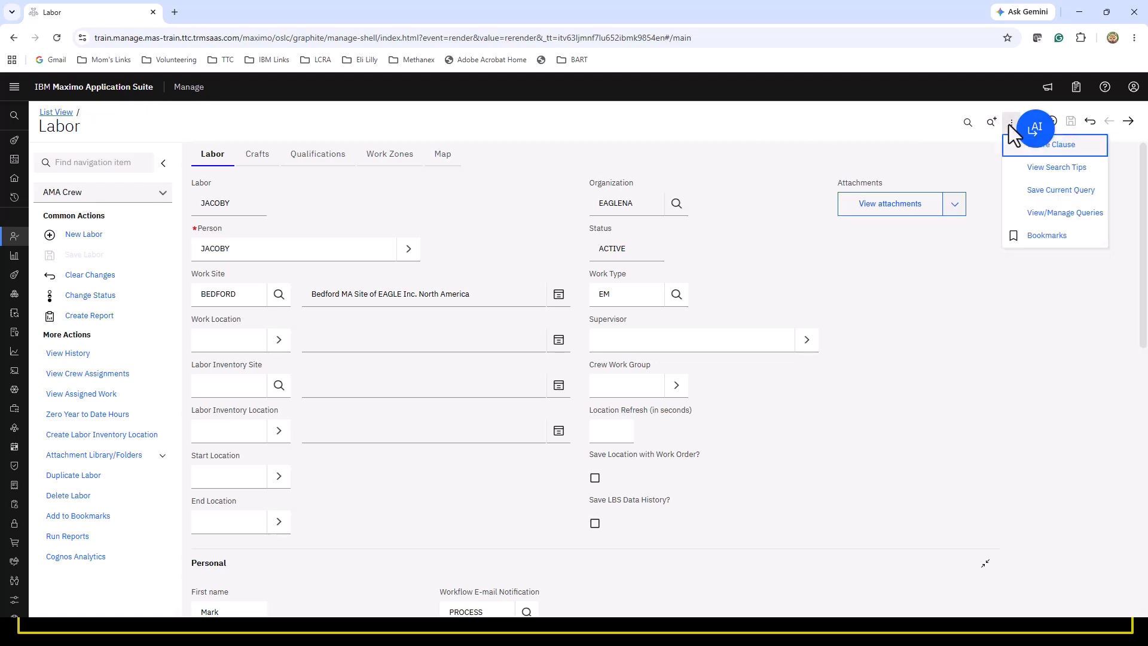
{"action": "left_click", "coordinate": [1034, 212]}
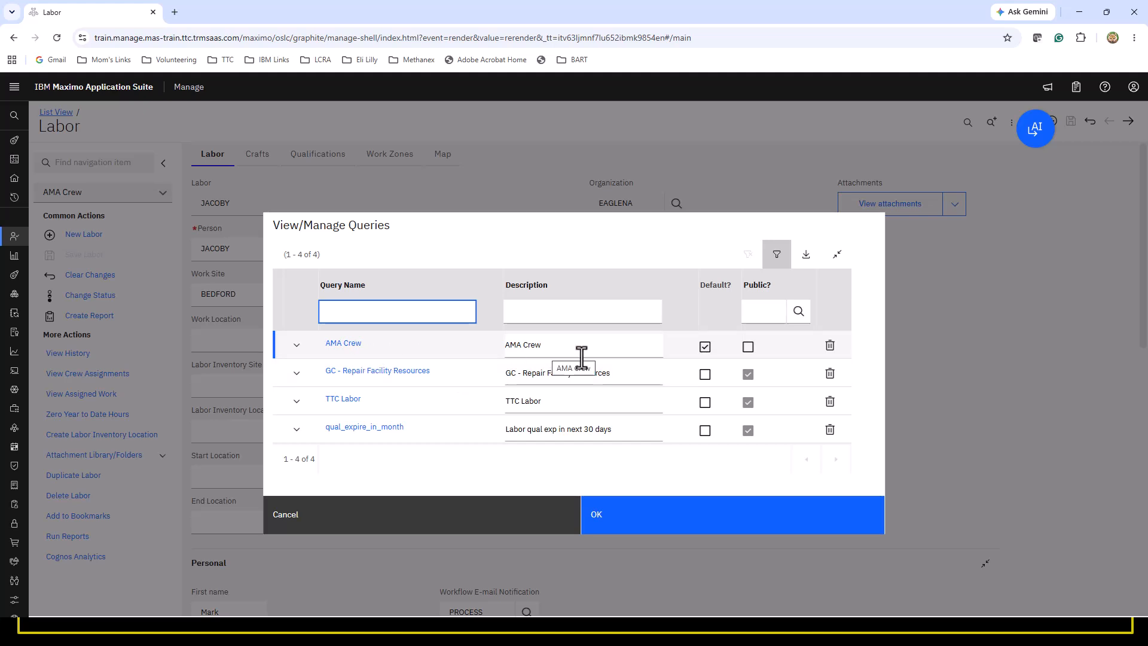
{"action": "left_click", "coordinate": [552, 346]}
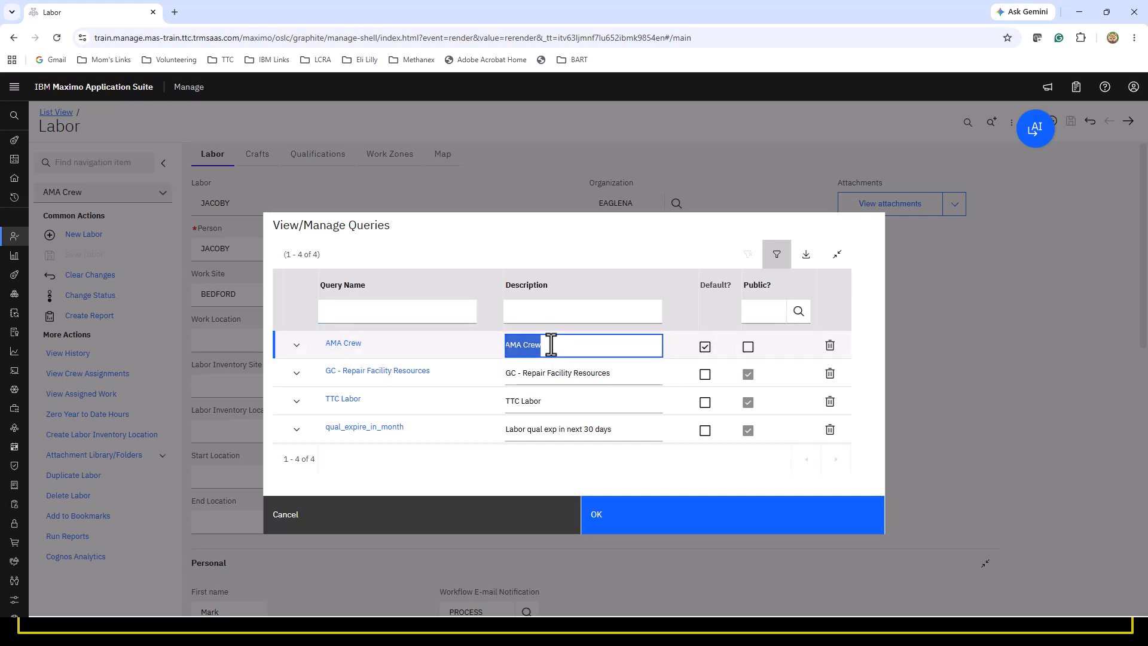
{"action": "left_click", "coordinate": [542, 346]}
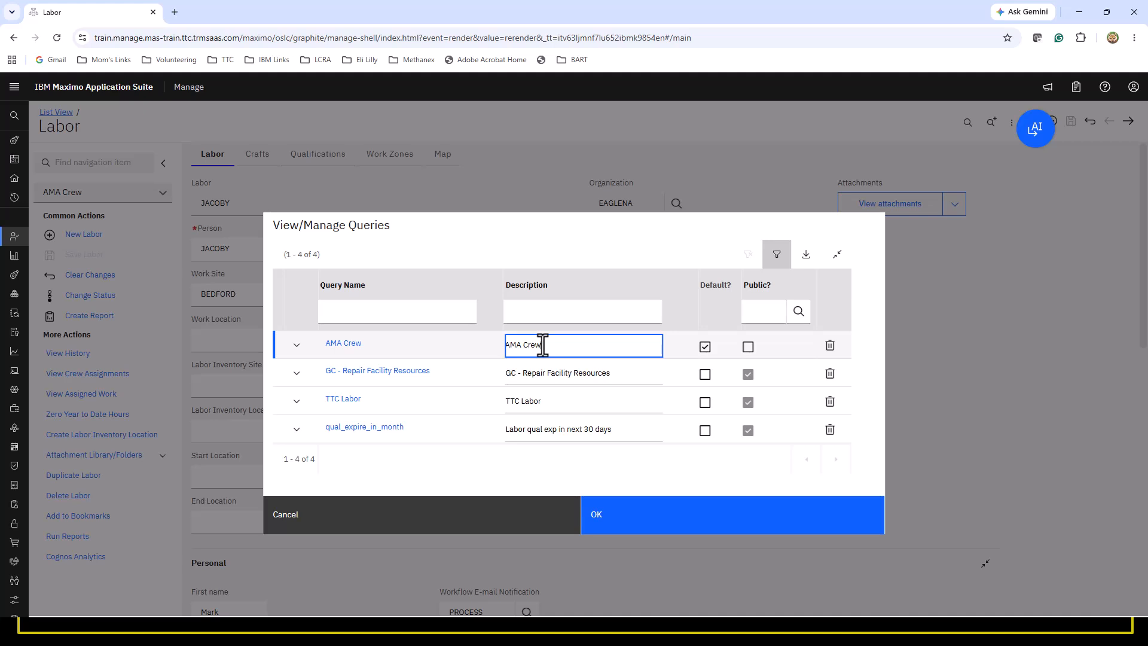
{"action": "key", "text": "BackSpace"}
{"action": "key", "text": "BackSpace"}
{"action": "type", "text": "Team"}
{"action": "type", "text": "of Laborers"}
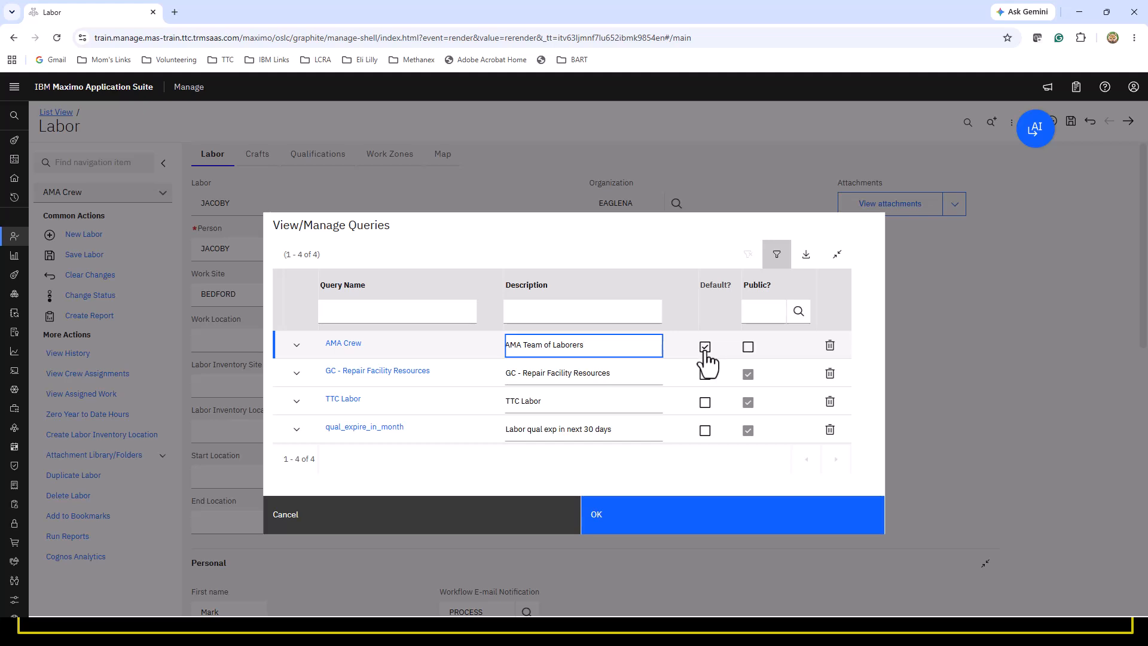
{"action": "left_click", "coordinate": [622, 524]}
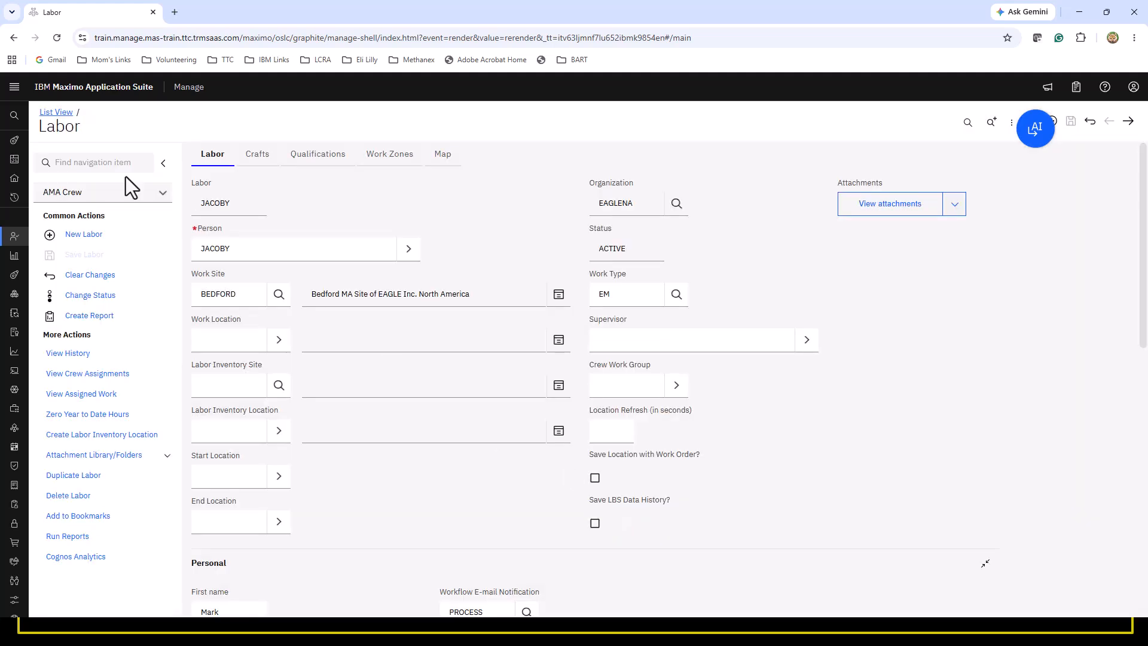
{"action": "left_click", "coordinate": [55, 113]}
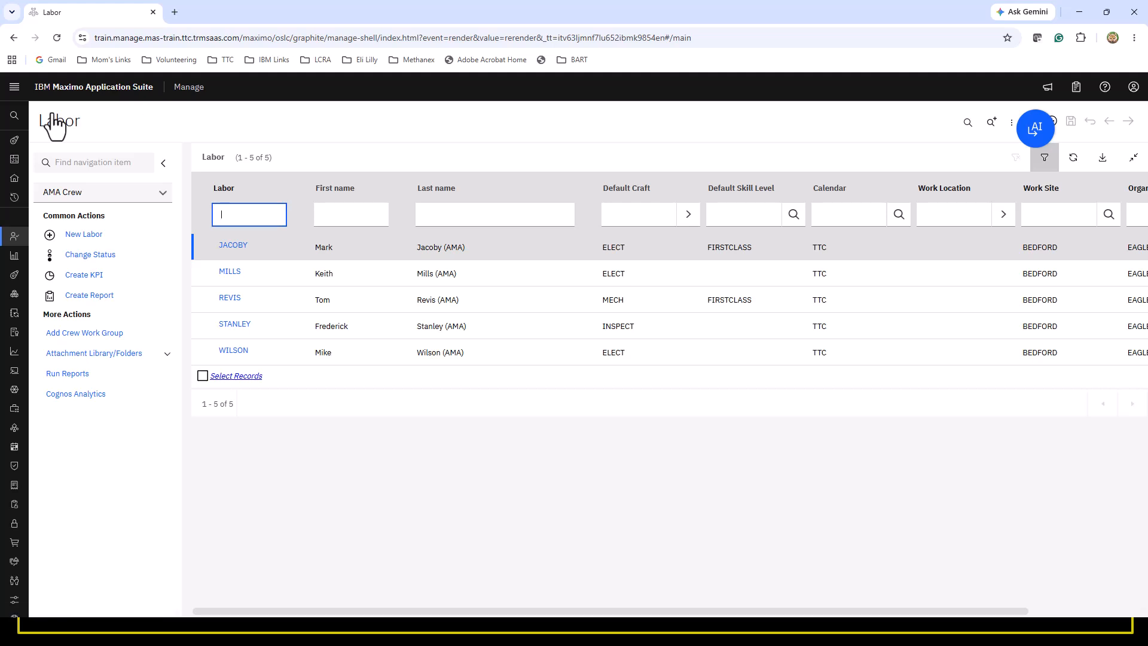
Step: Go to the Assignment Manager application under Work Orders
{"action": "mouse_move", "coordinate": [16, 485]}
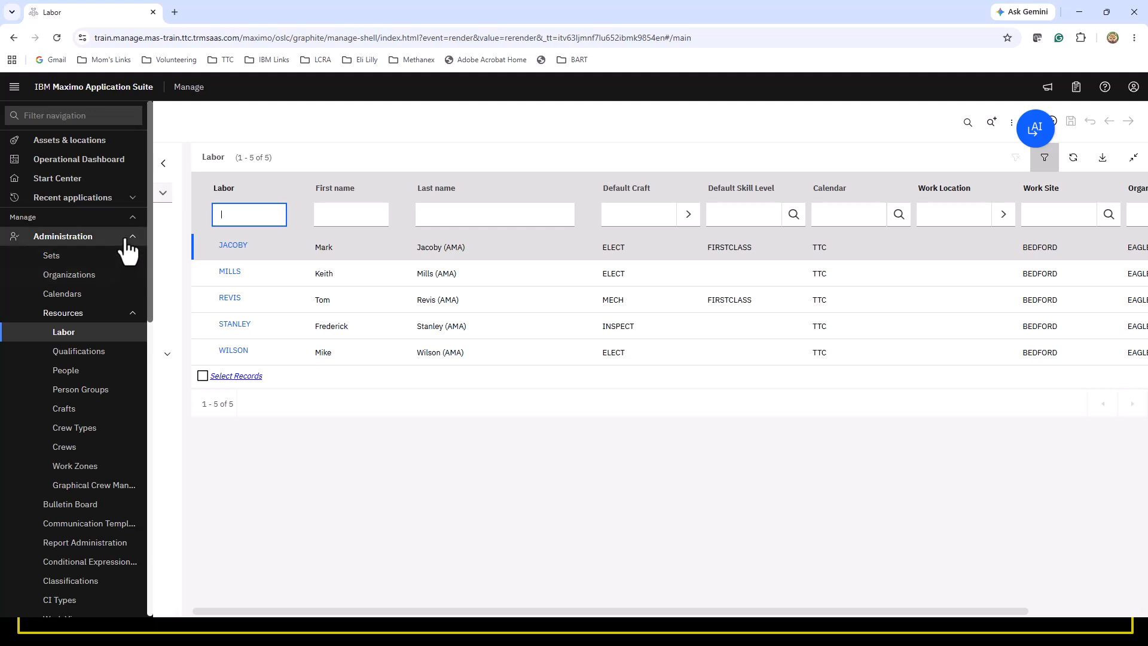
{"action": "left_click", "coordinate": [56, 238]}
{"action": "scroll", "coordinate": [73, 503], "scroll_direction": "down", "scroll_amount": 3}
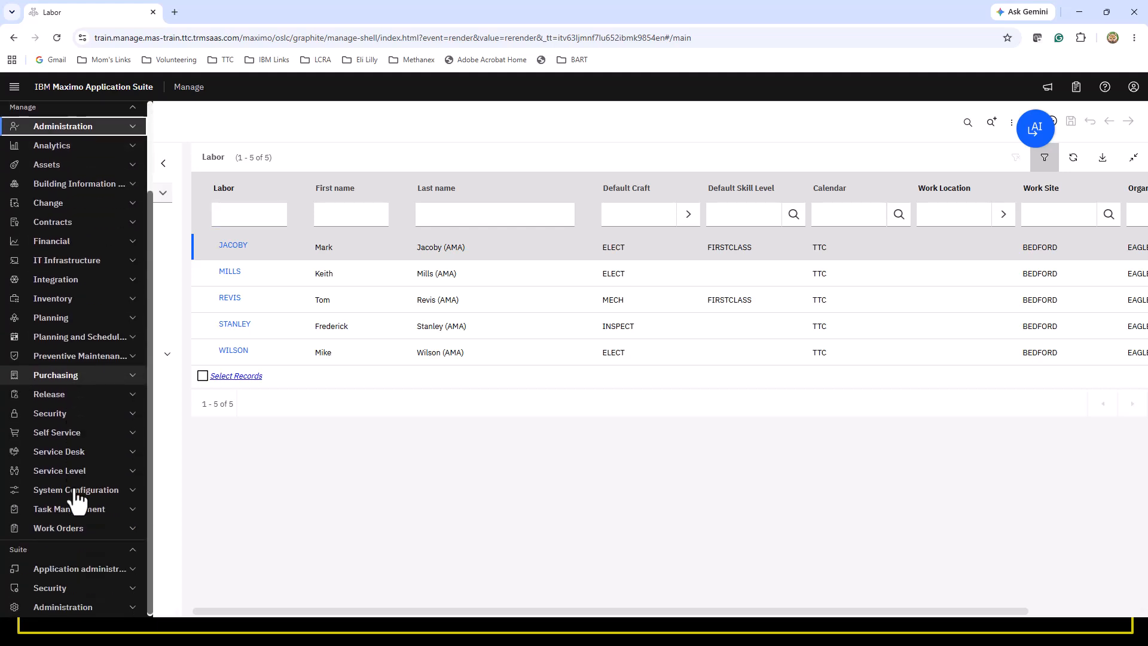
{"action": "left_click", "coordinate": [70, 529]}
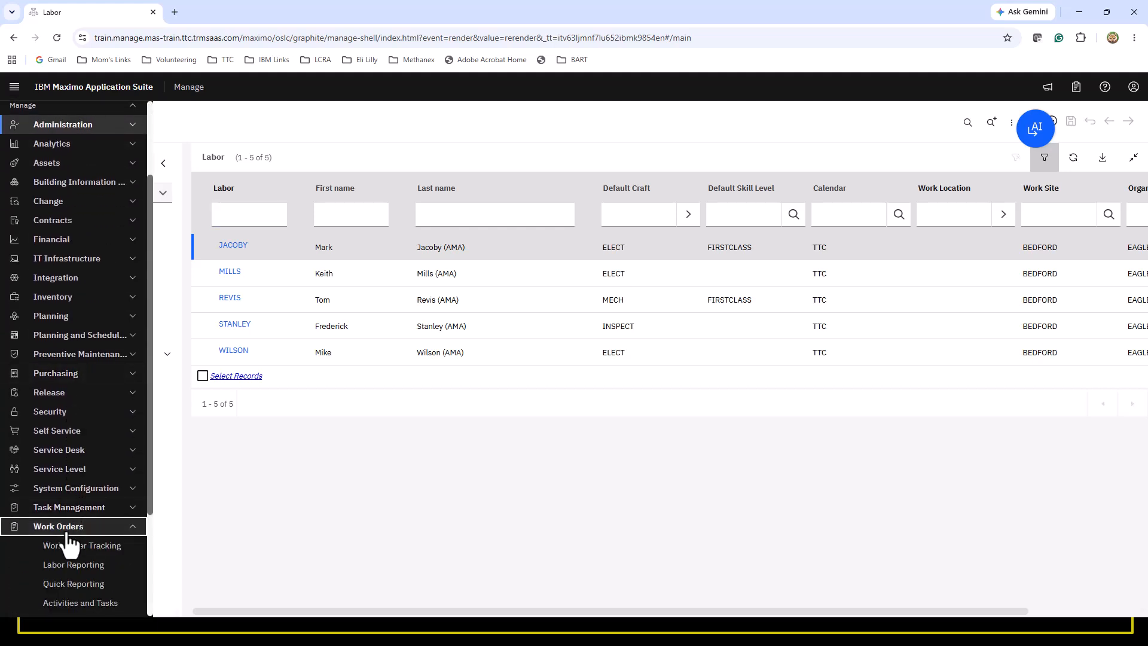
{"action": "scroll", "coordinate": [69, 538], "scroll_direction": "down", "scroll_amount": 2}
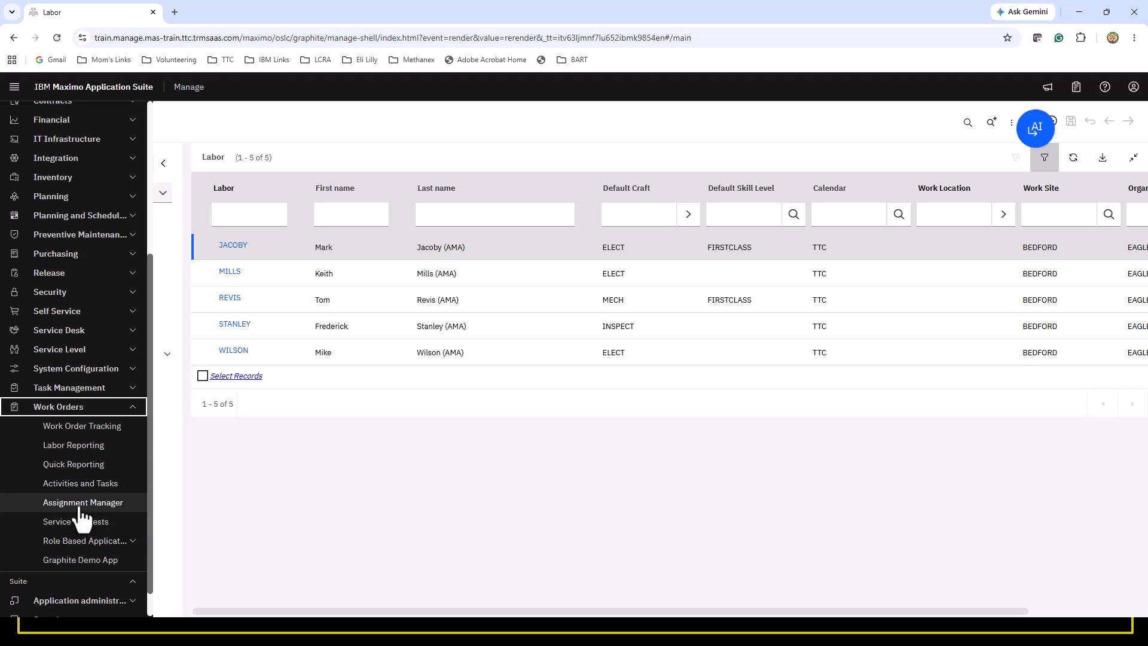
{"action": "left_click", "coordinate": [79, 505]}
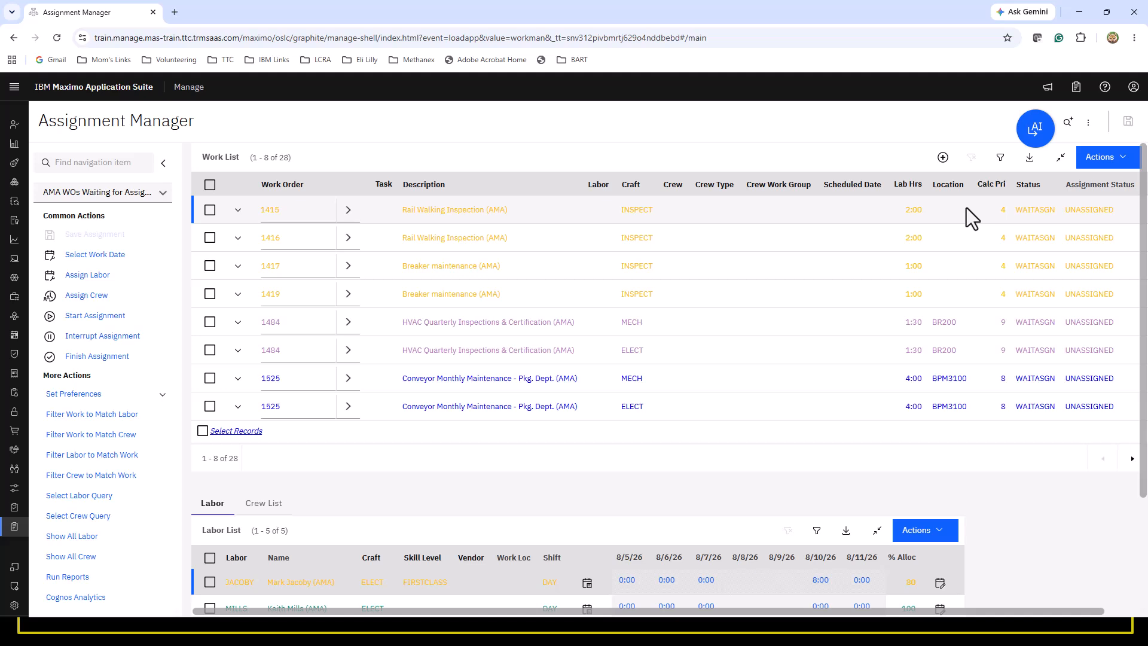
Step: Open the first Rail Walking Inspection (AMA) work order in Work Order Tracking, set its priority to 1, save and return to Assignment Manager
{"action": "left_click", "coordinate": [348, 210]}
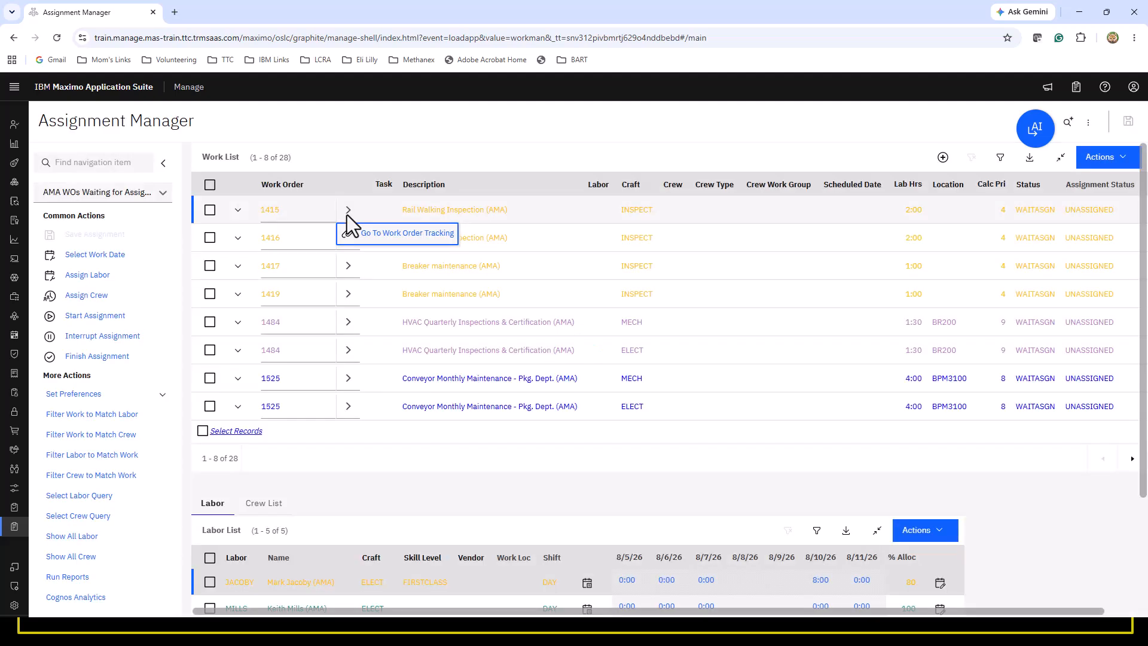
{"action": "left_click", "coordinate": [410, 238]}
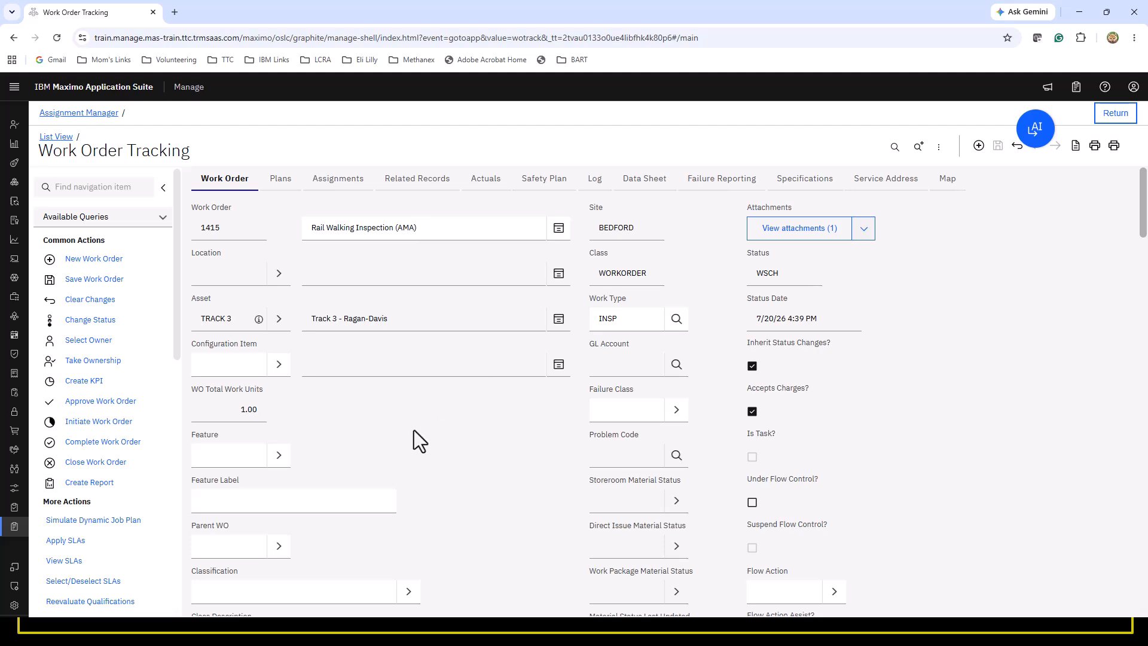
{"action": "scroll", "coordinate": [411, 433], "scroll_direction": "down", "scroll_amount": 1}
{"action": "scroll", "coordinate": [410, 434], "scroll_direction": "down", "scroll_amount": 2}
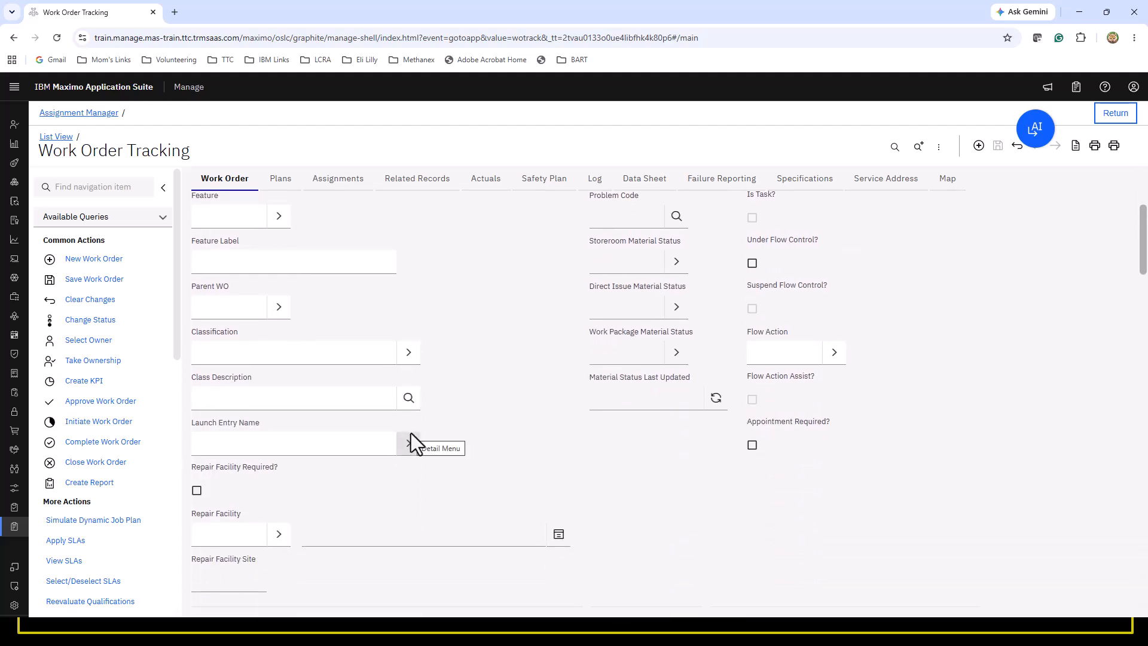
{"action": "scroll", "coordinate": [411, 434], "scroll_direction": "down", "scroll_amount": 2}
{"action": "scroll", "coordinate": [416, 442], "scroll_direction": "down", "scroll_amount": 1}
{"action": "left_click", "coordinate": [748, 479]}
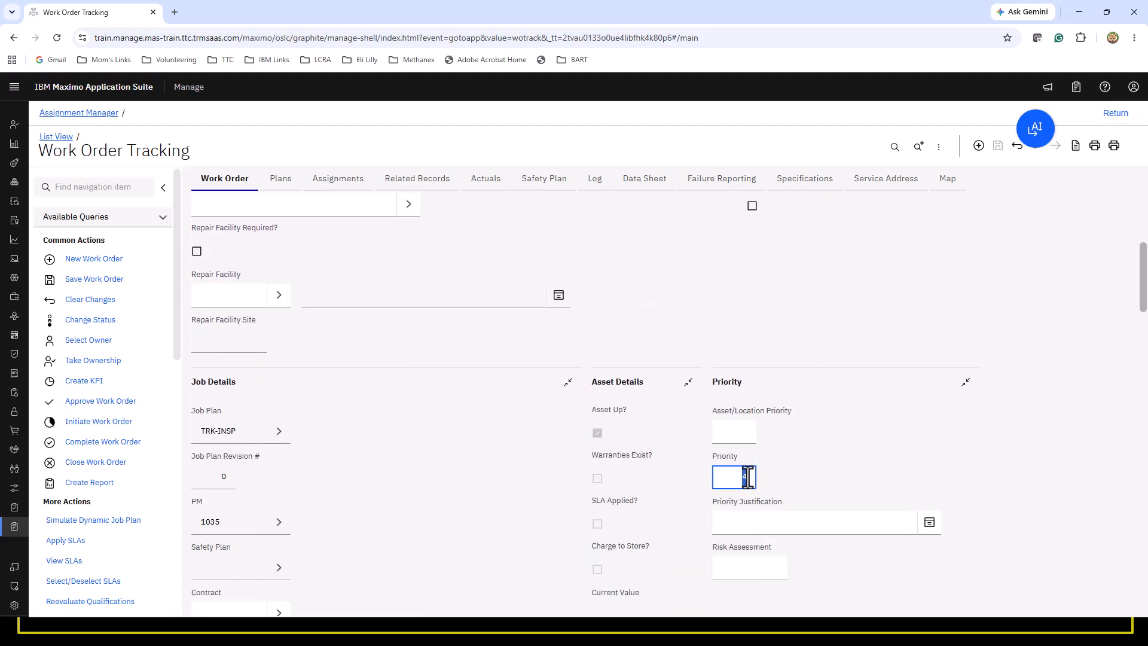
{"action": "type", "text": "1"}
{"action": "left_click", "coordinate": [995, 145]}
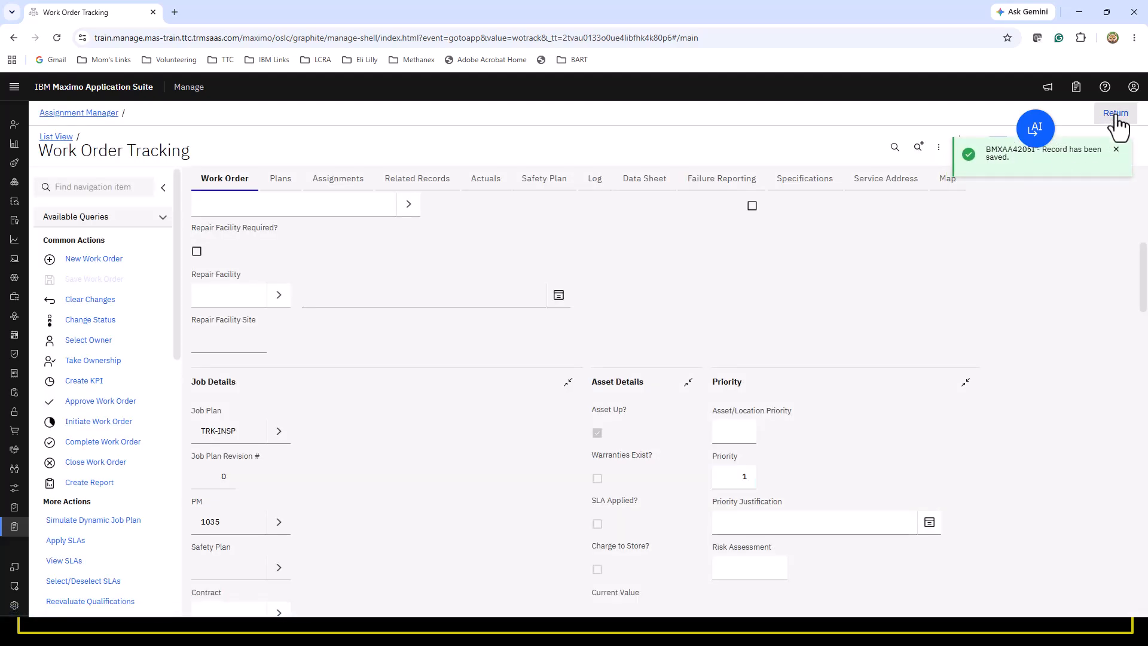
{"action": "left_click", "coordinate": [1115, 114]}
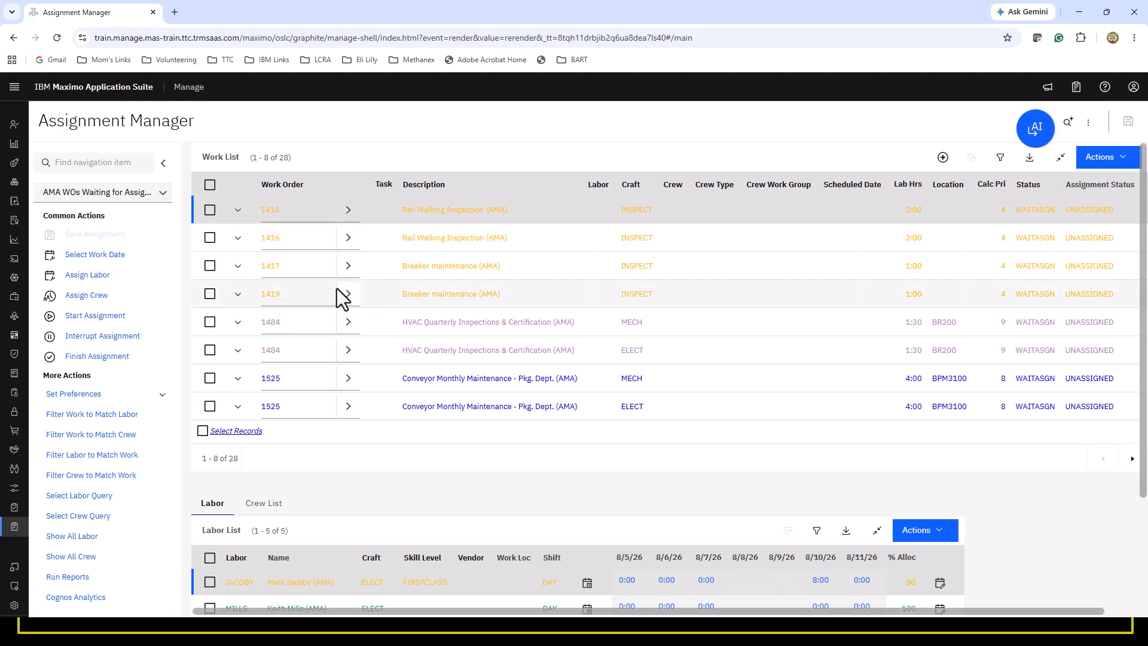
Step: Reload the Assignment Manager data by going to Work Order Tracking and back to Assignment Manager
{"action": "mouse_move", "coordinate": [16, 179]}
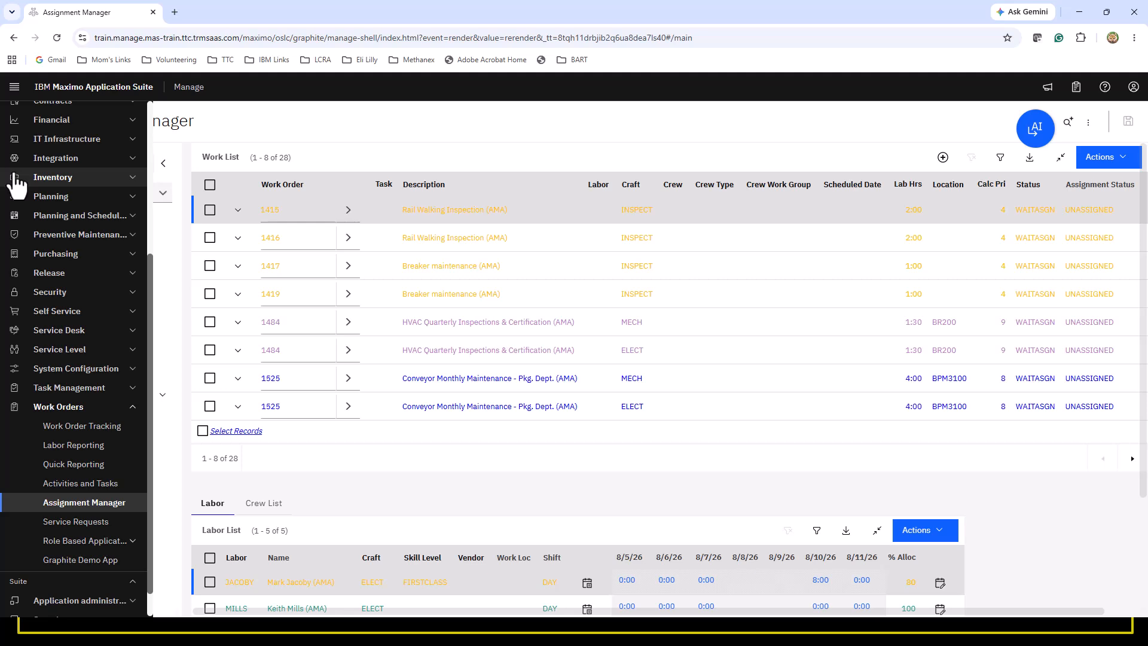
{"action": "left_click", "coordinate": [82, 432]}
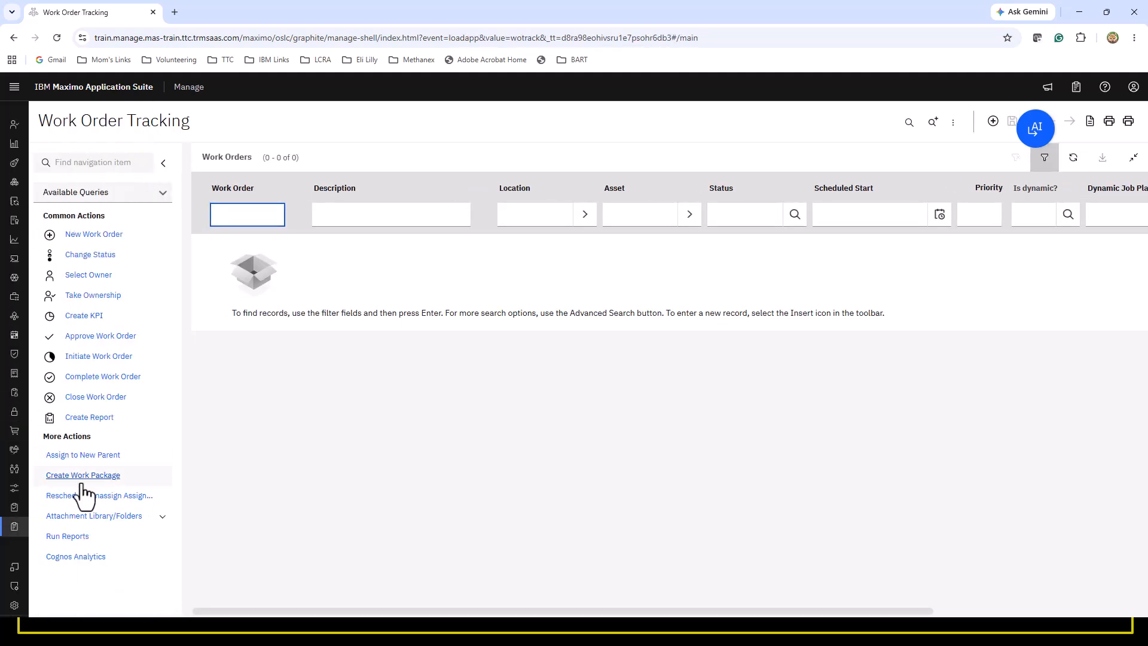
{"action": "mouse_move", "coordinate": [13, 517]}
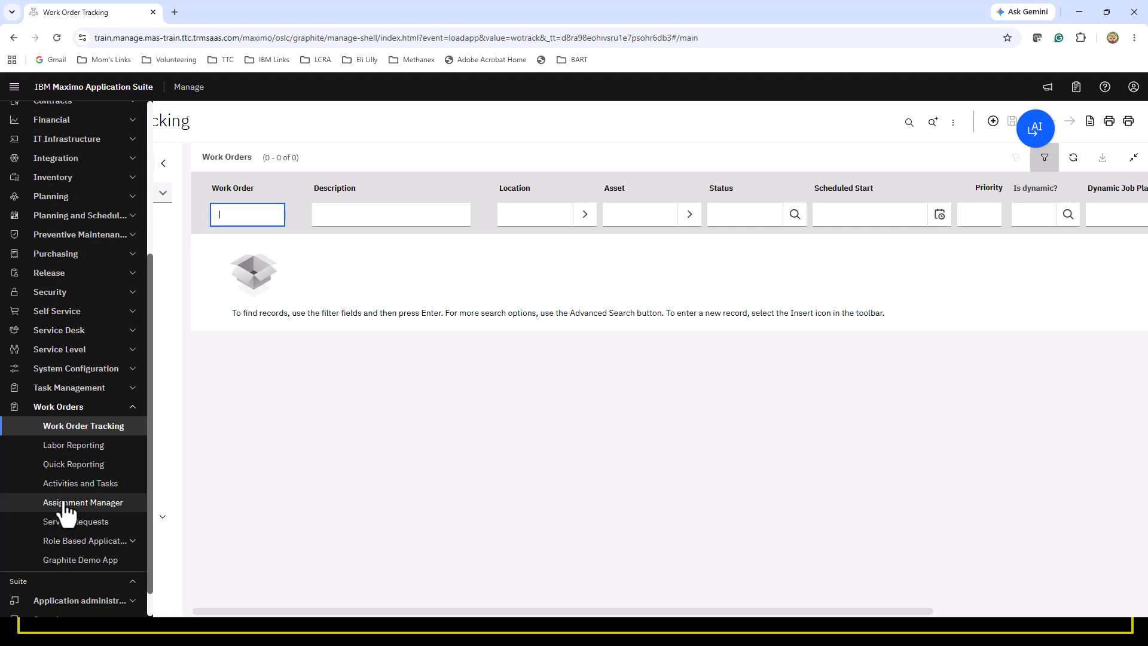
{"action": "left_click", "coordinate": [66, 504]}
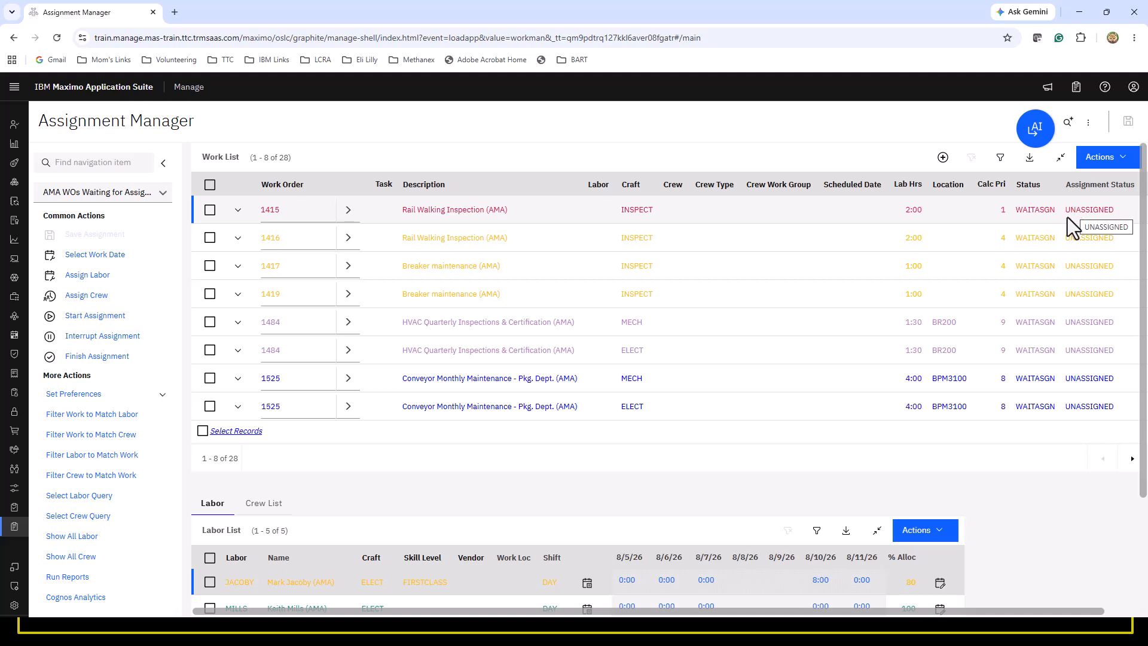
Step: Examine the labor list's daily hours and allocation against the work list, with the page zoomed out
{"action": "scroll", "coordinate": [681, 330], "scroll_direction": "down", "scroll_amount": 2}
{"action": "scroll", "coordinate": [680, 330], "scroll_direction": "down", "scroll_amount": 1}
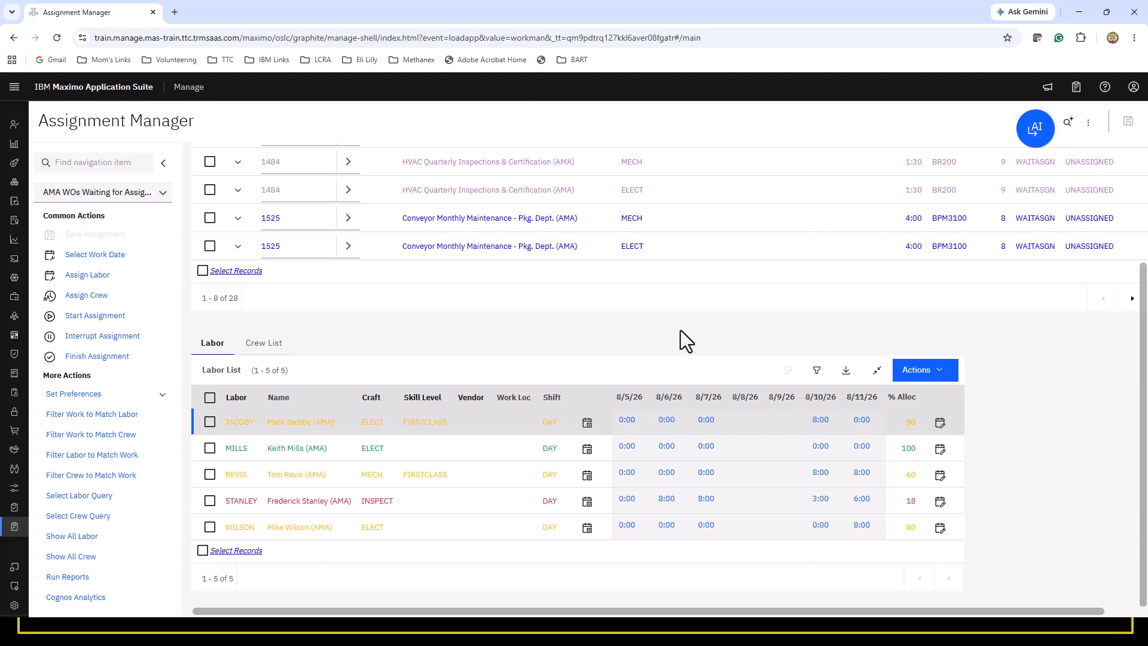
{"action": "key", "text": "ctrl+minus"}
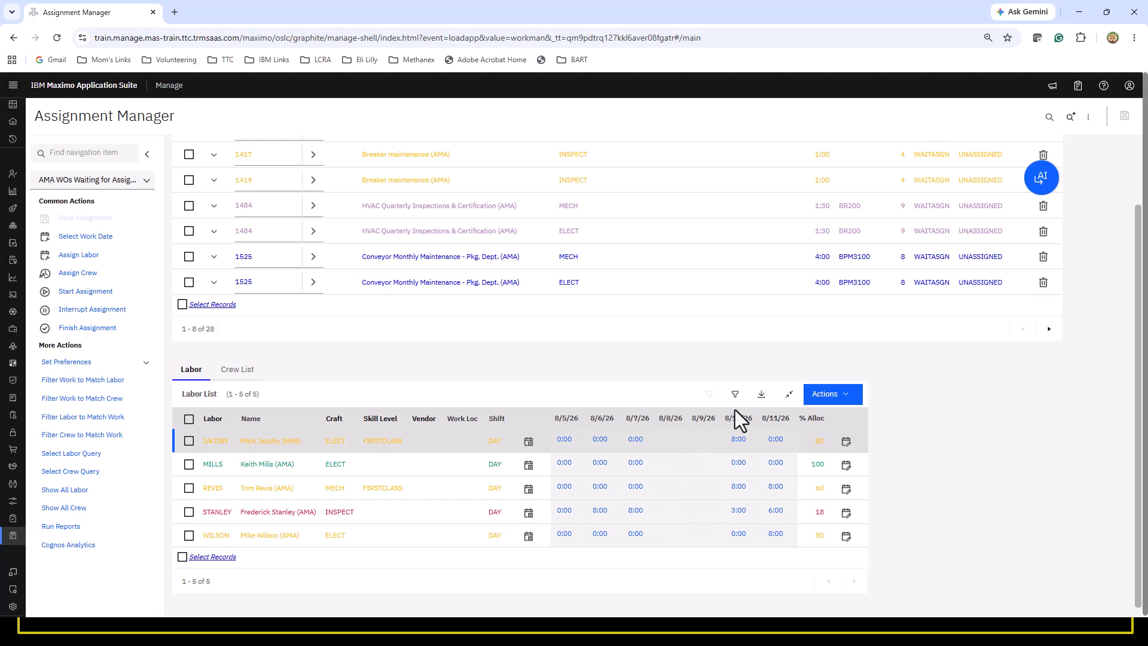
{"action": "scroll", "coordinate": [548, 415], "scroll_direction": "up", "scroll_amount": 3}
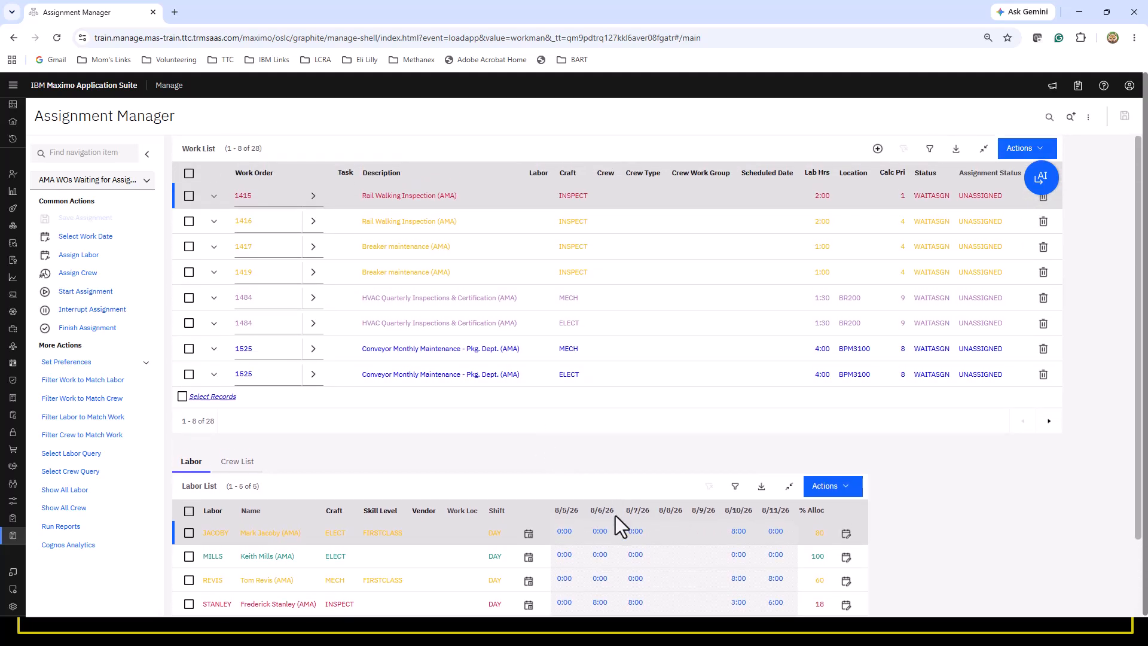
{"action": "scroll", "coordinate": [641, 526], "scroll_direction": "down", "scroll_amount": 3}
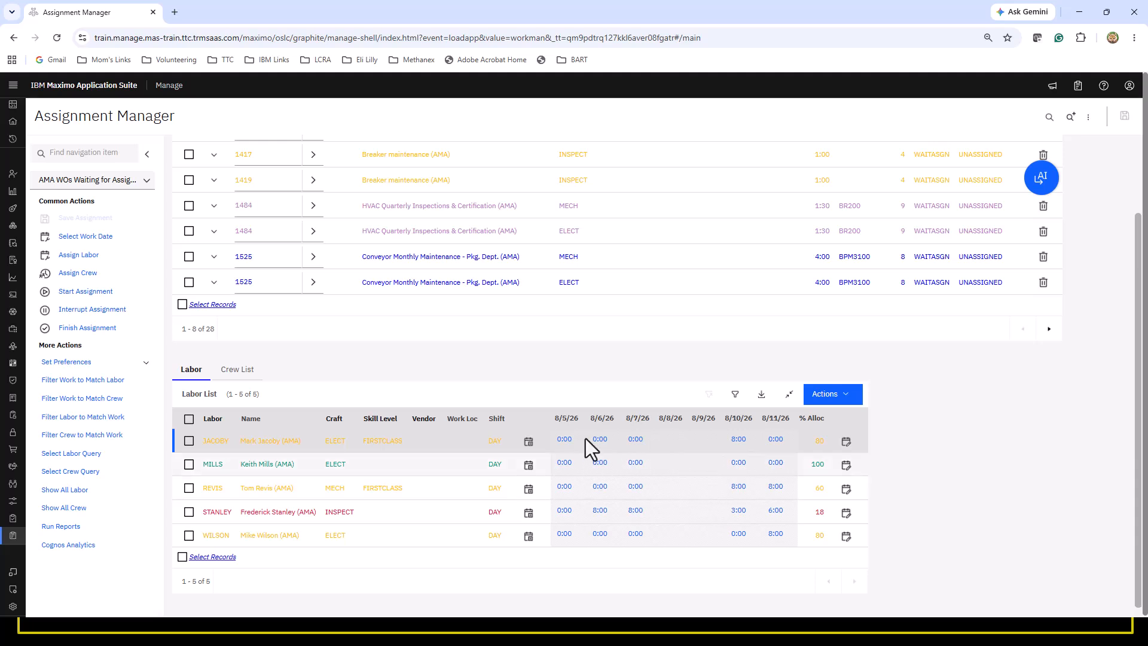
{"action": "scroll", "coordinate": [568, 406], "scroll_direction": "up", "scroll_amount": 2}
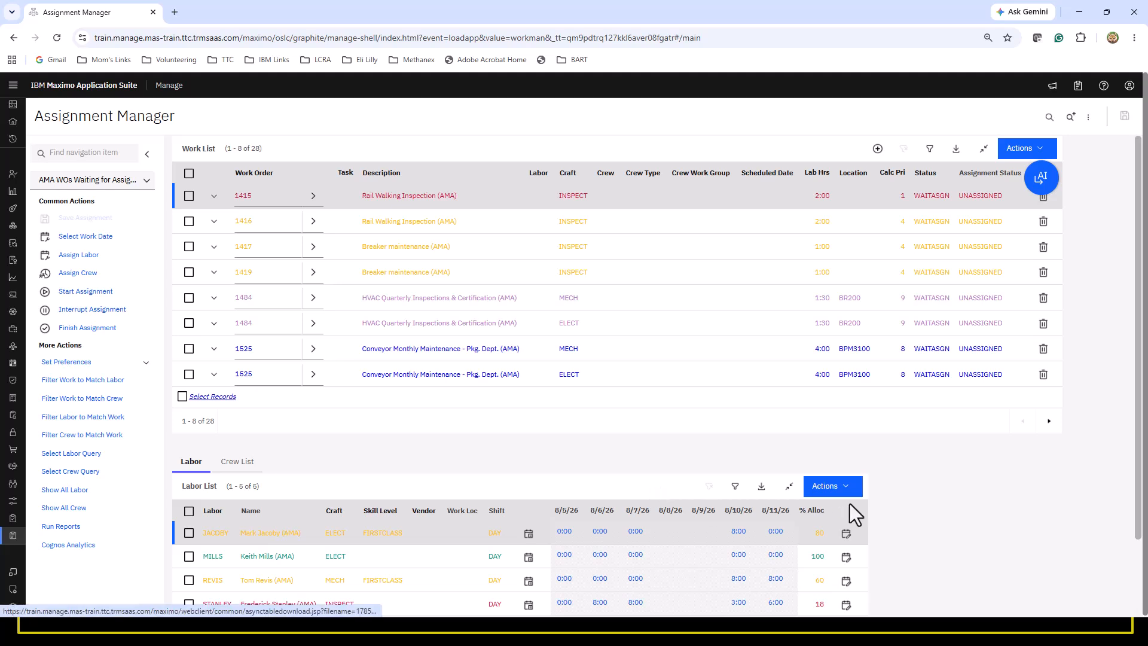
Step: Review the actions offered for the labor list and the work list, moving the AI assistant icon clear of the work list
{"action": "scroll", "coordinate": [878, 469], "scroll_direction": "down", "scroll_amount": 1}
{"action": "left_click", "coordinate": [829, 432]}
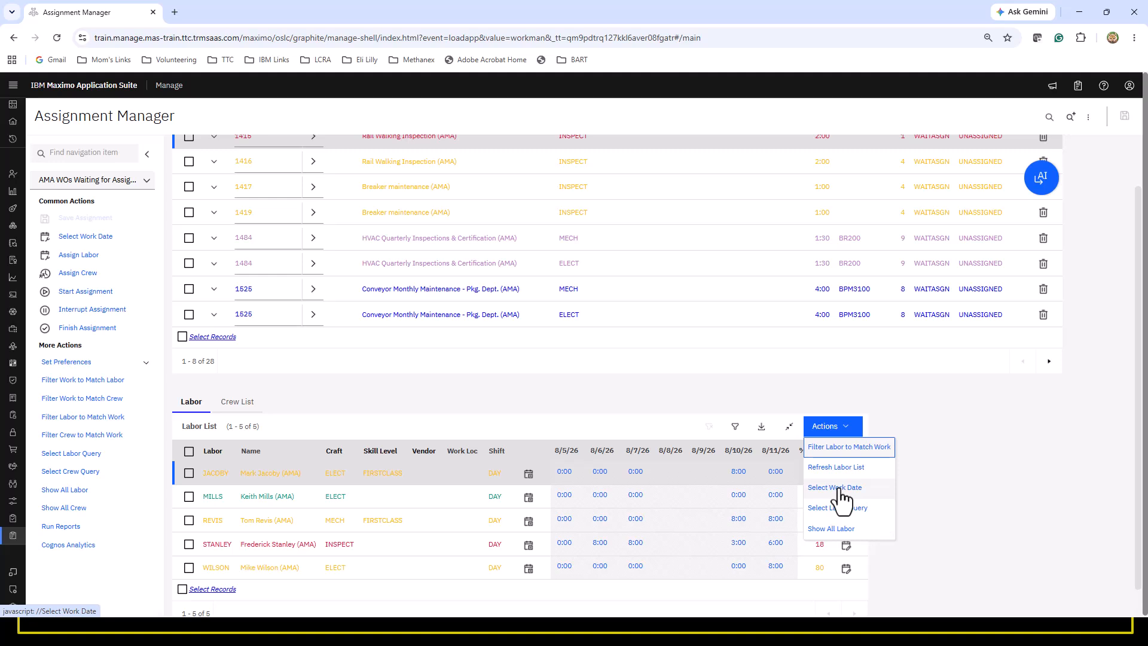
{"action": "scroll", "coordinate": [977, 444], "scroll_direction": "up", "scroll_amount": 1}
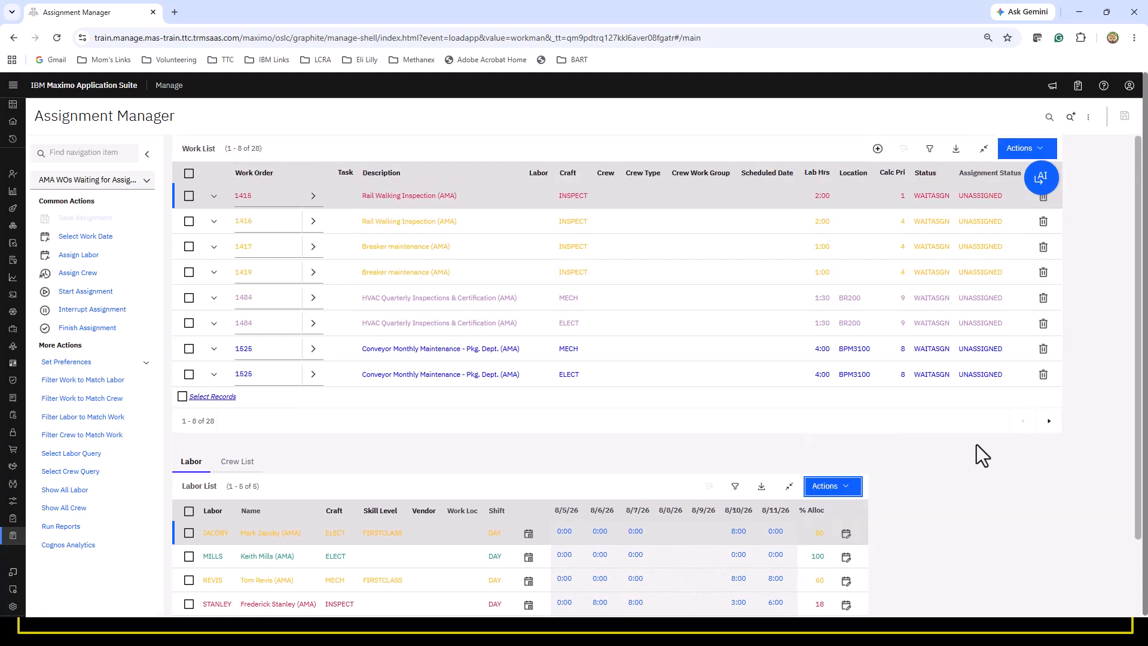
{"action": "left_click", "coordinate": [1032, 150]}
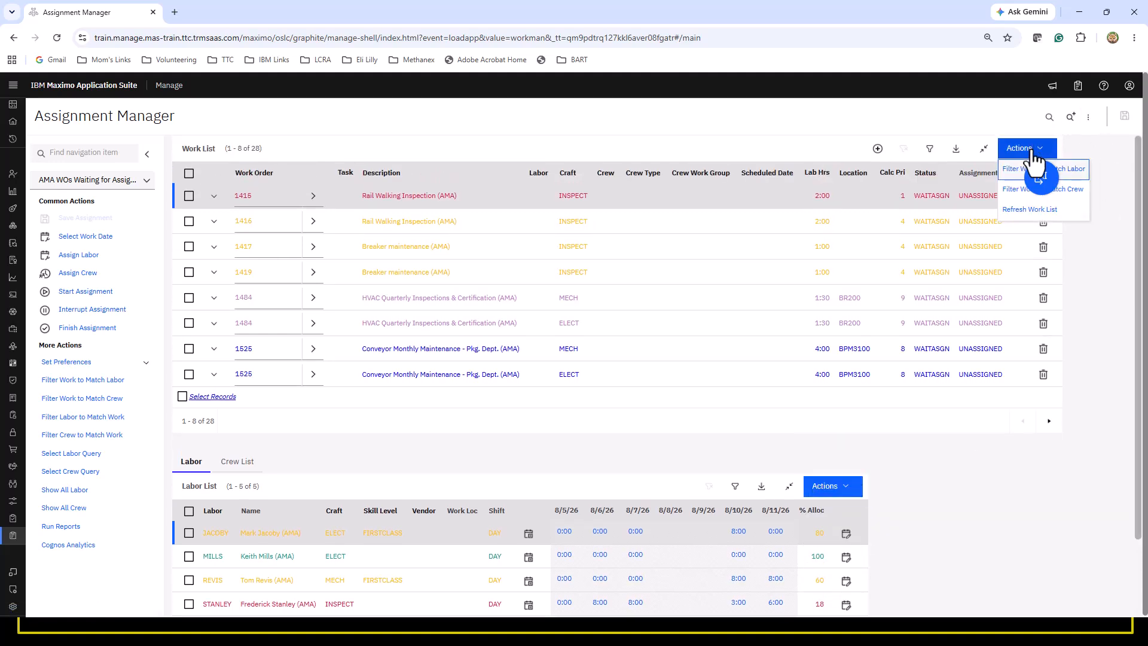
{"action": "left_click_drag", "start_coordinate": [1037, 181], "coordinate": [1134, 327]}
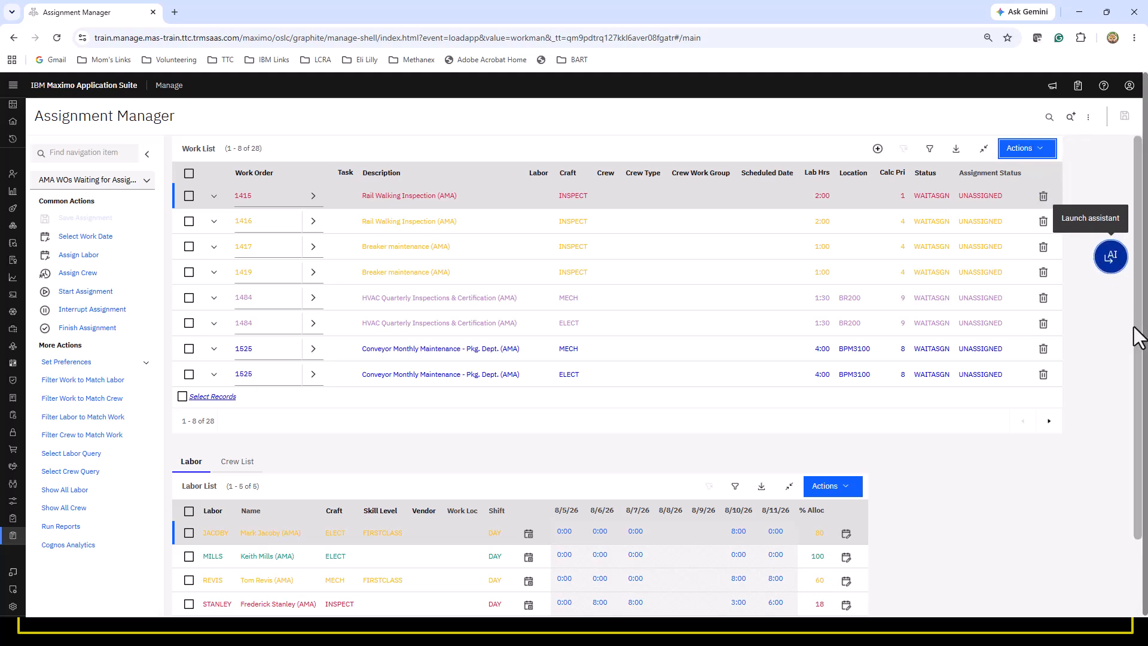
{"action": "left_click", "coordinate": [1026, 153]}
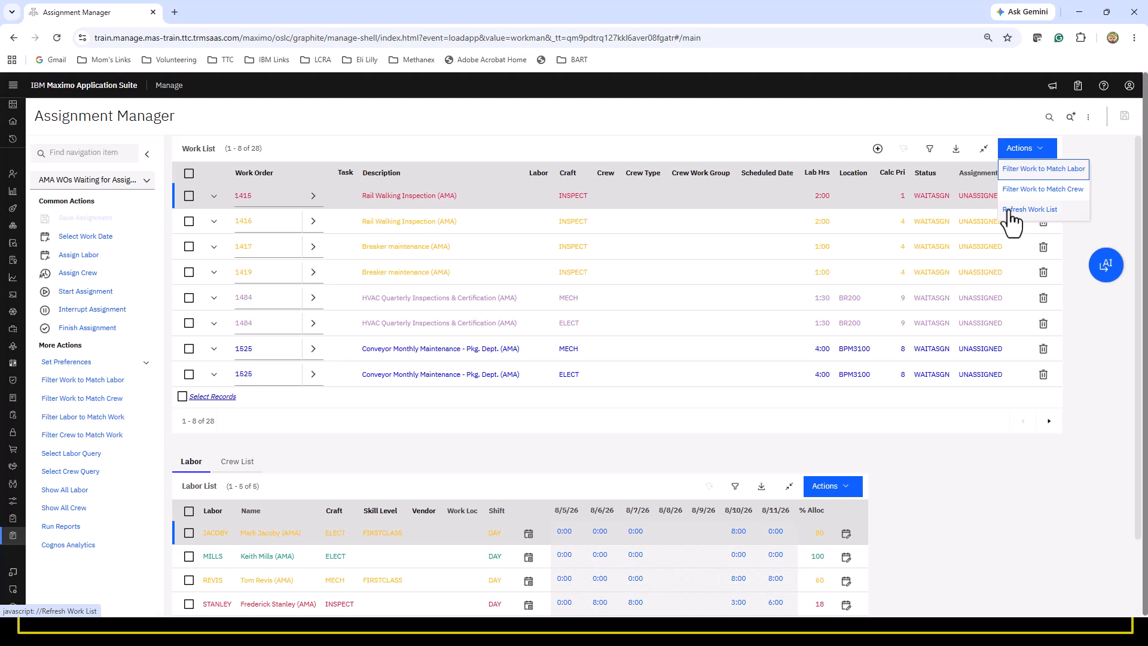
{"action": "left_click", "coordinate": [953, 519]}
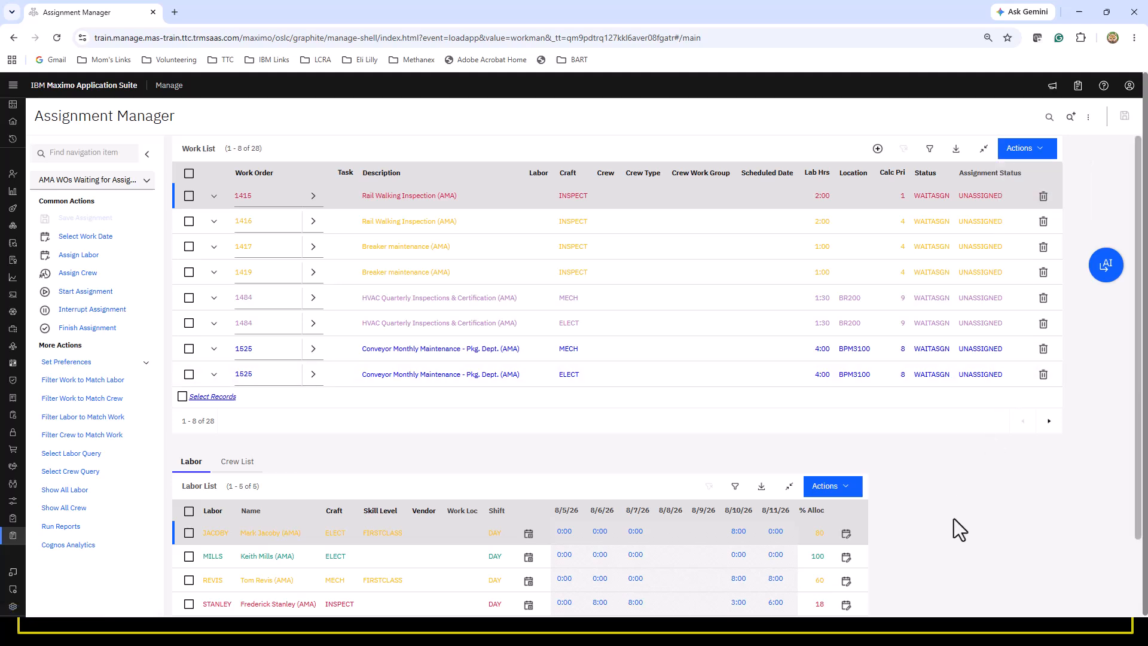
Step: Set the labor list's work date to 8/10/26
{"action": "left_click", "coordinate": [835, 491]}
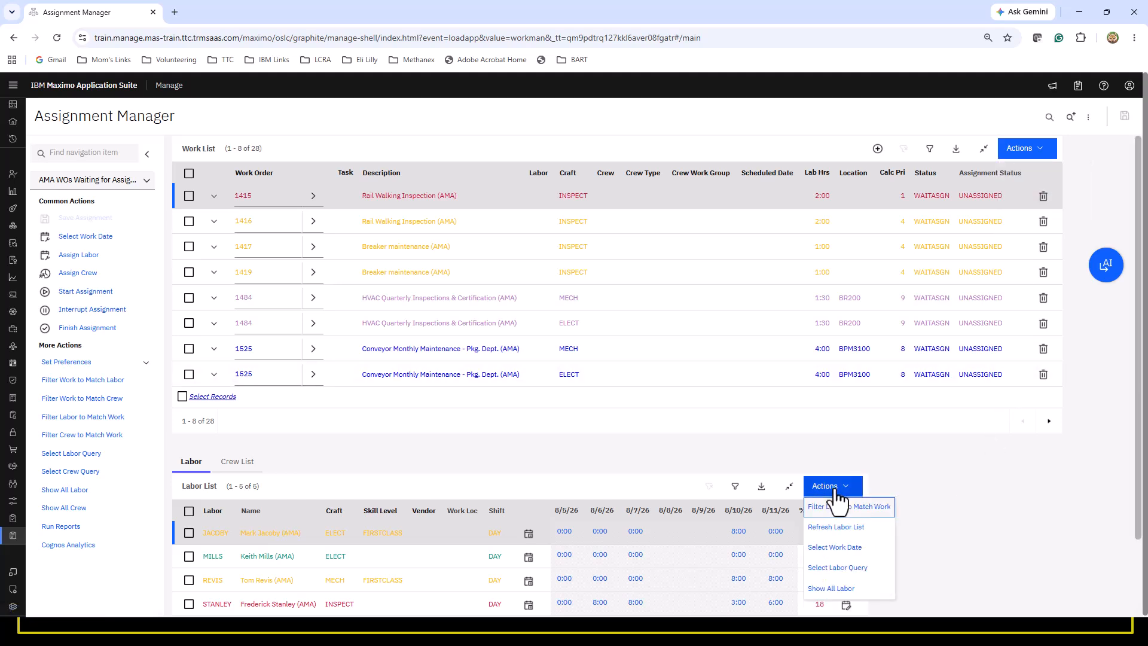
{"action": "left_click", "coordinate": [840, 553]}
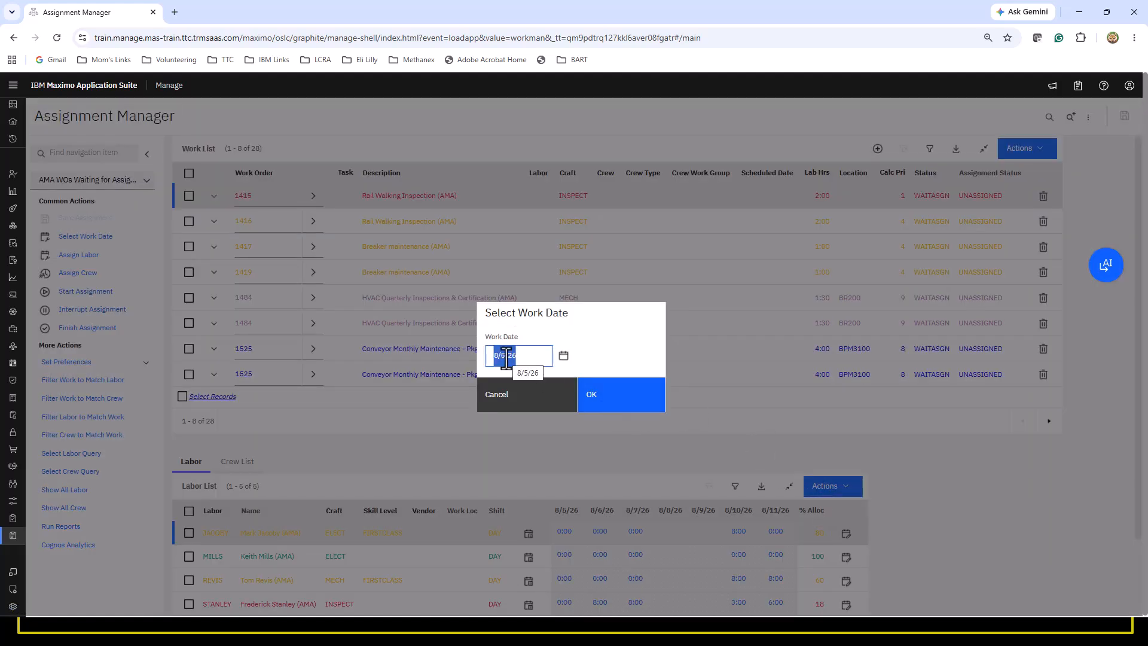
{"action": "left_click", "coordinate": [506, 356]}
{"action": "key", "text": "BackSpace"}
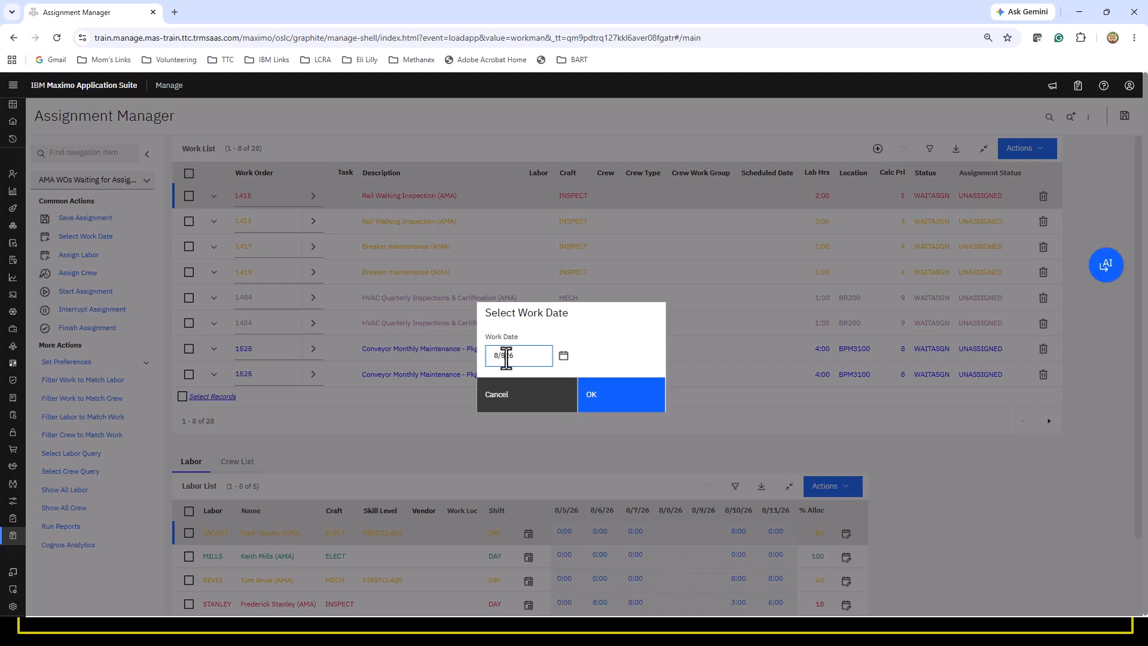
{"action": "type", "text": "11"}
{"action": "left_click", "coordinate": [601, 388]}
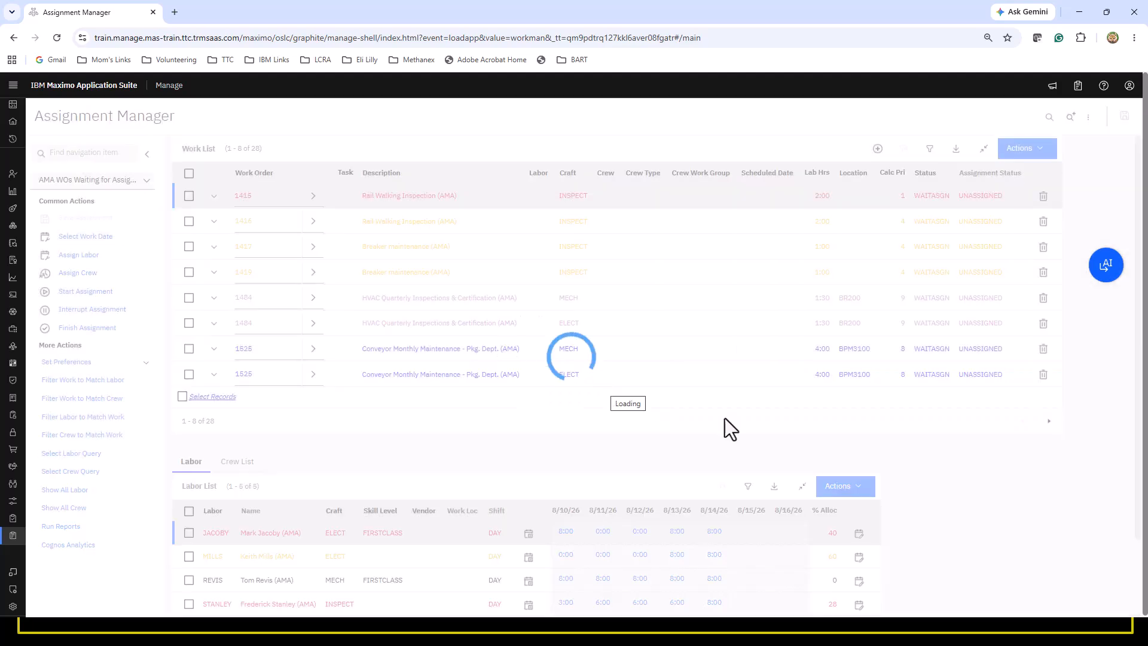
Step: View the scheduled assignments of the second laborer in the labor list, then close them
{"action": "scroll", "coordinate": [1042, 469], "scroll_direction": "down", "scroll_amount": 2}
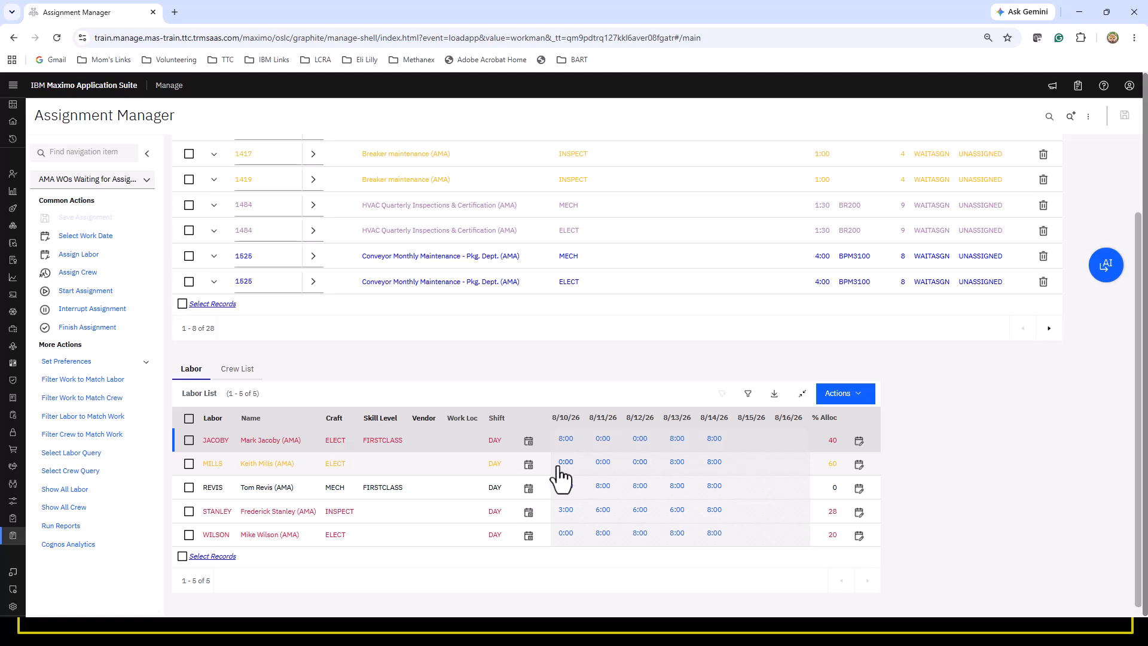
{"action": "left_click", "coordinate": [529, 465]}
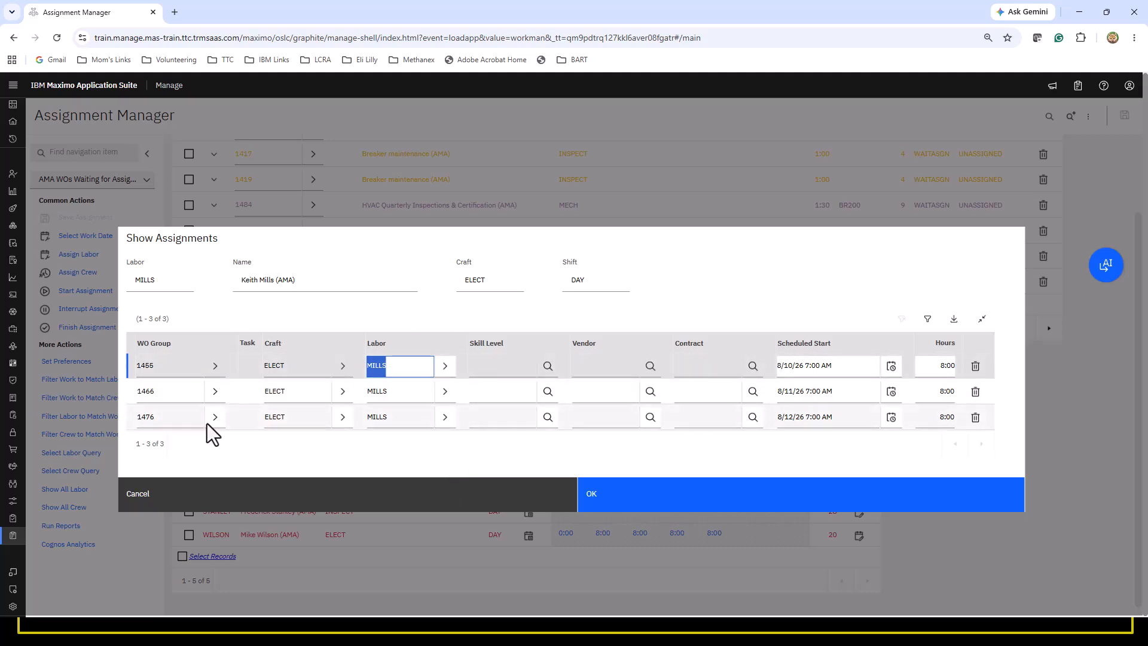
{"action": "left_click", "coordinate": [646, 504]}
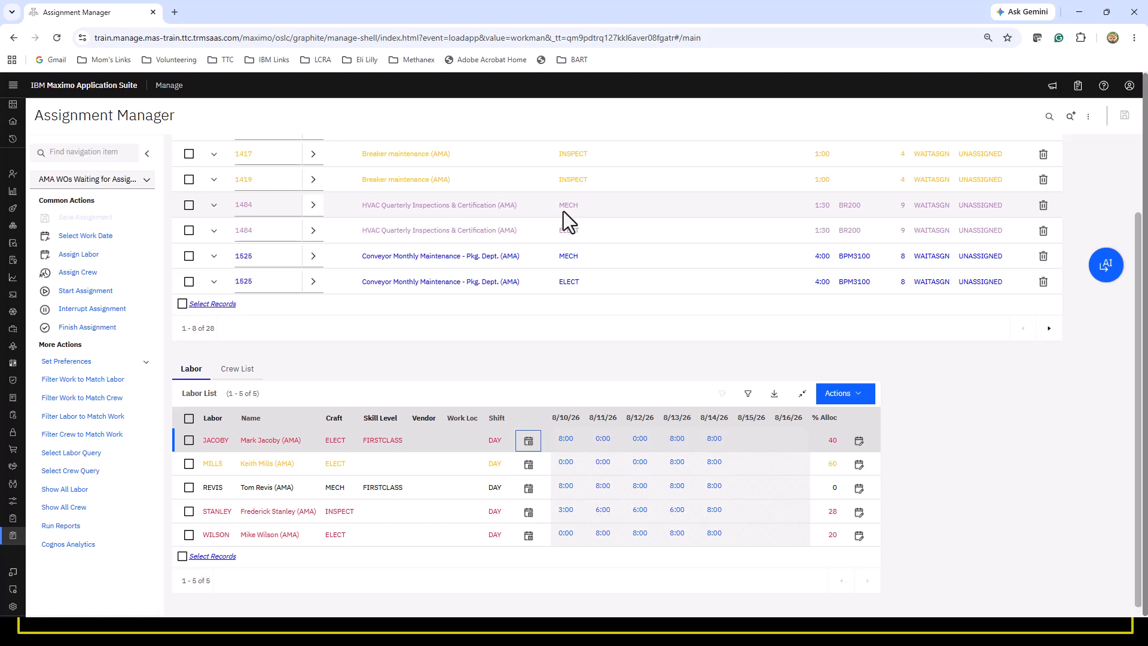
Step: Assign the MECH lines of HVAC Quarterly Inspections and Conveyor Monthly Maintenance to the MECH laborer on 8/10/26 and review that laborer's scheduled assignments
{"action": "left_click", "coordinate": [189, 206]}
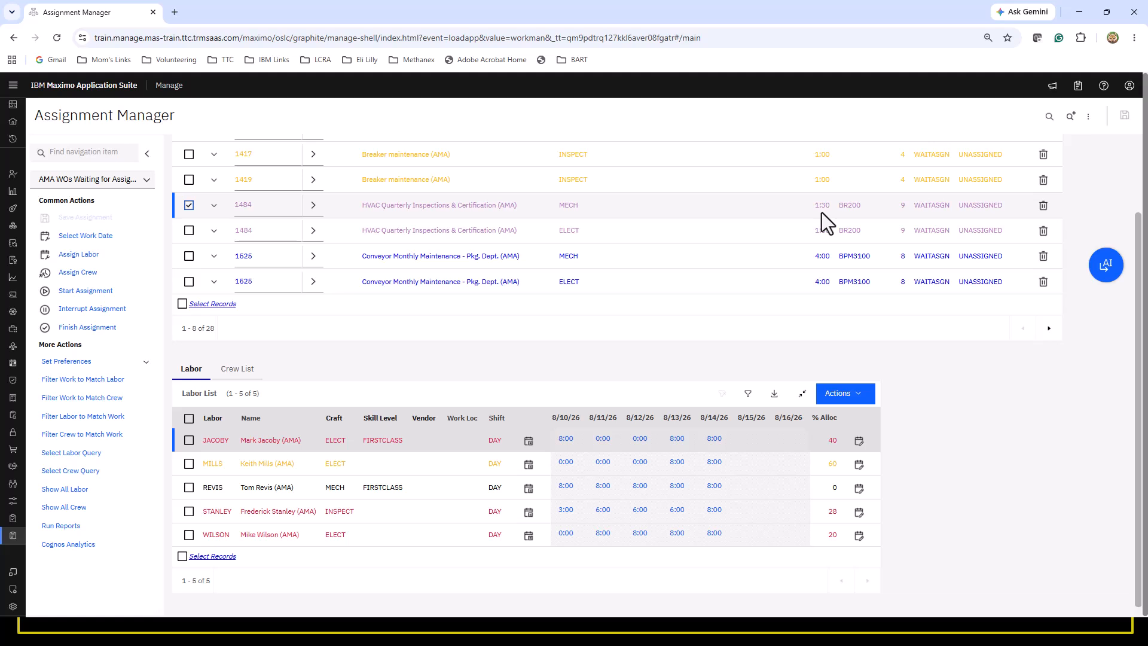
{"action": "left_click", "coordinate": [189, 257]}
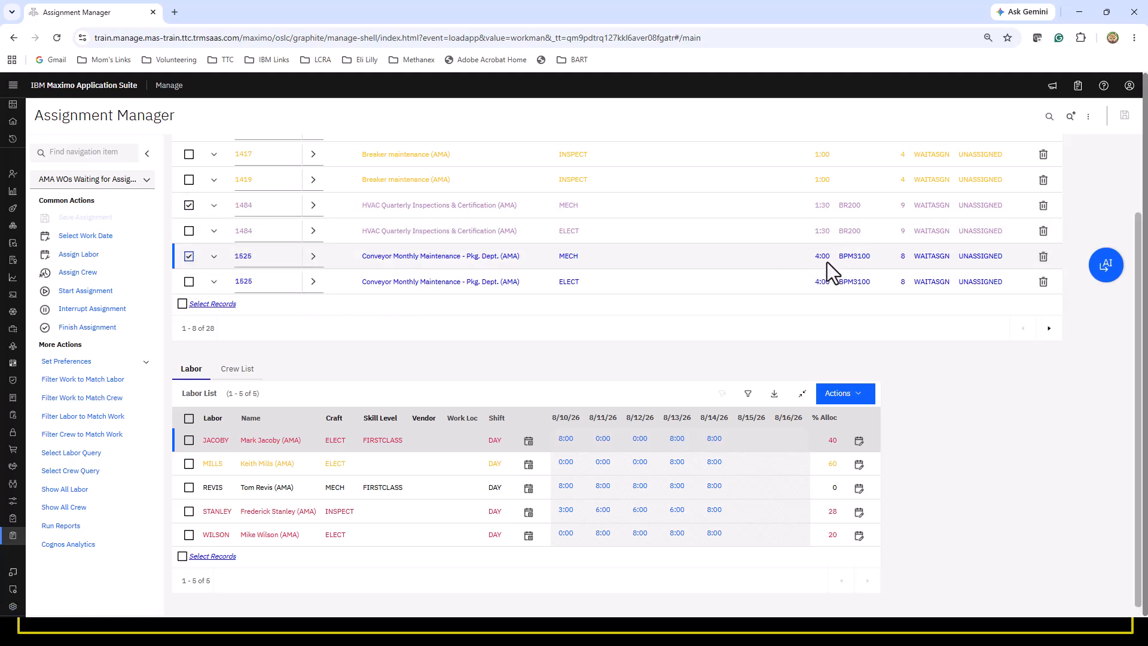
{"action": "scroll", "coordinate": [827, 263], "scroll_direction": "up", "scroll_amount": 1}
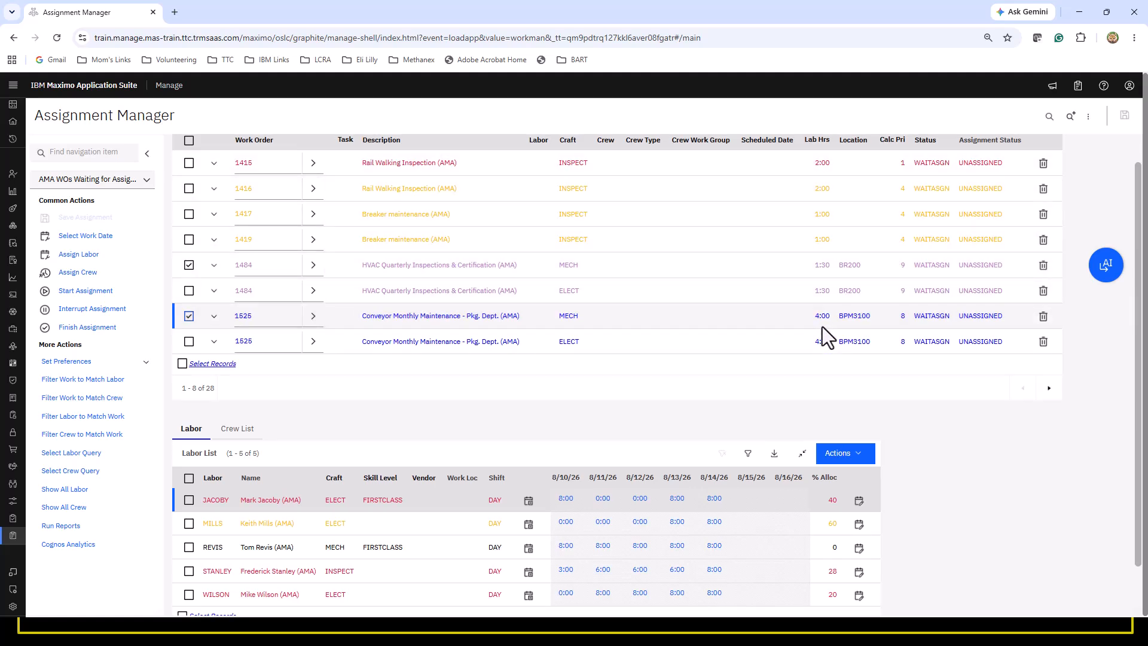
{"action": "scroll", "coordinate": [642, 359], "scroll_direction": "down", "scroll_amount": 1}
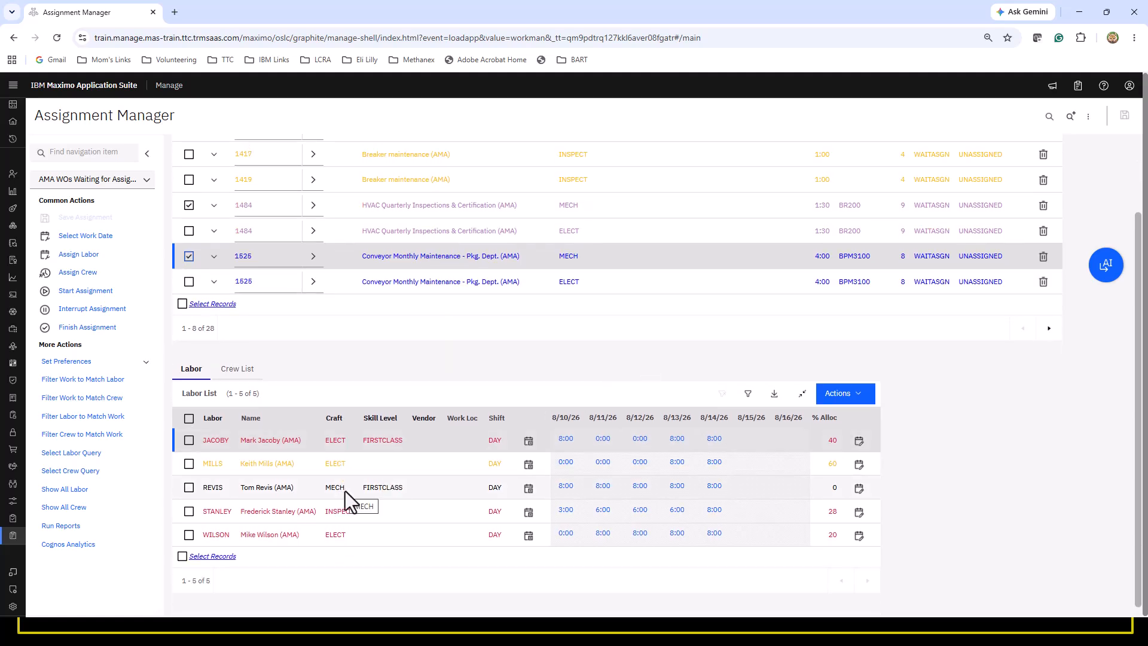
{"action": "left_click", "coordinate": [854, 396]}
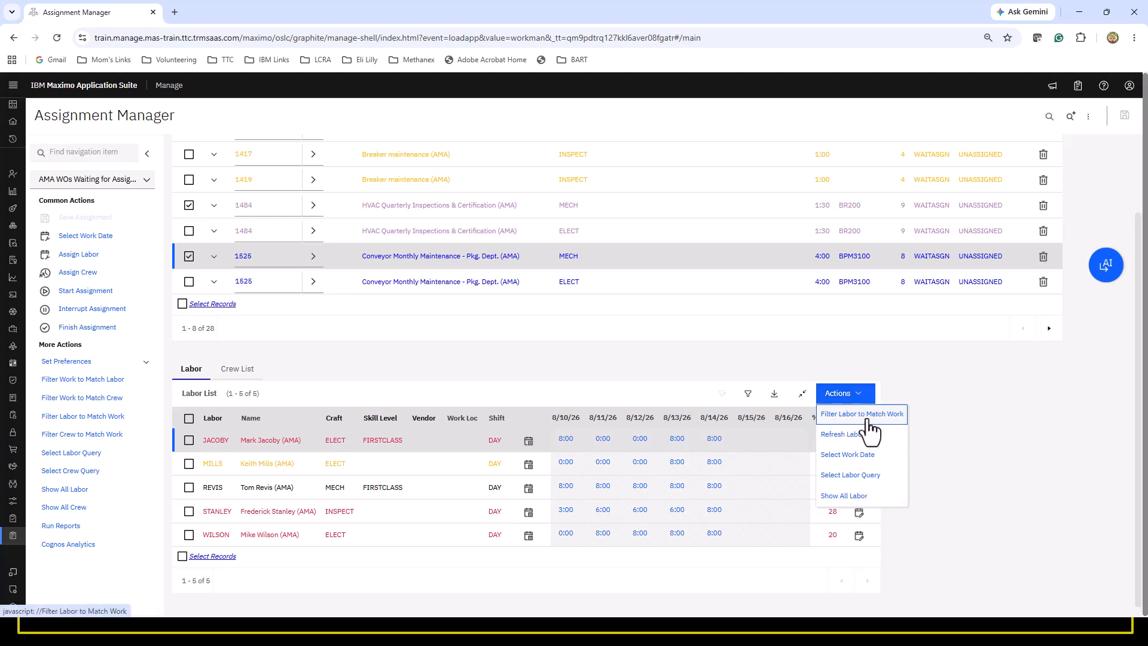
{"action": "left_click", "coordinate": [937, 372]}
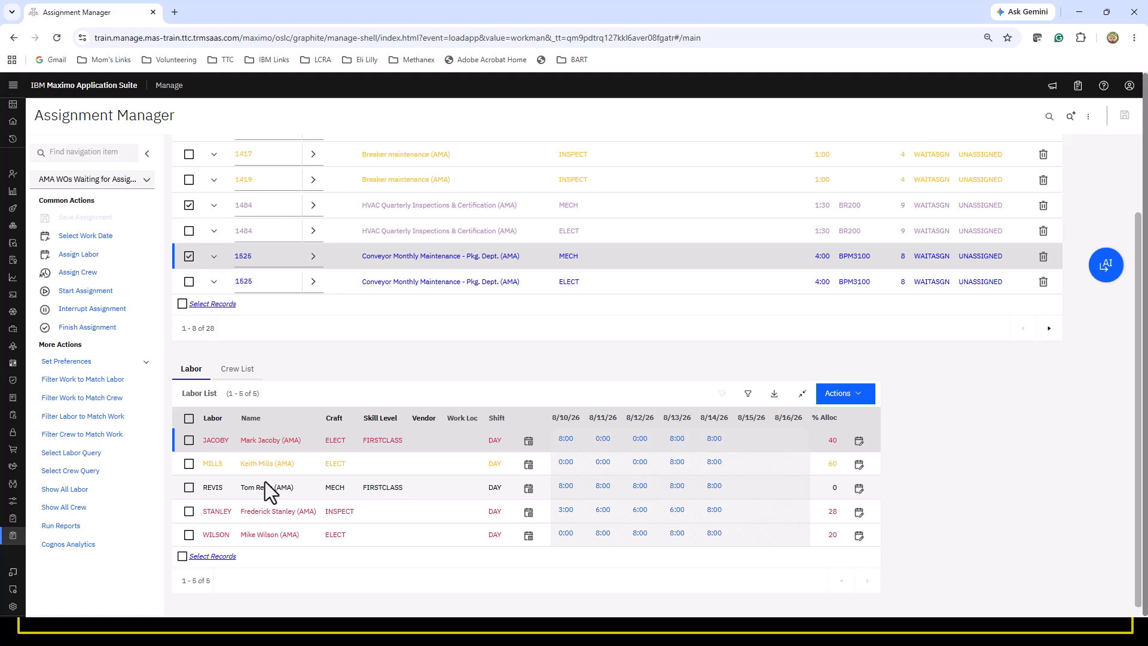
{"action": "left_click", "coordinate": [189, 488]}
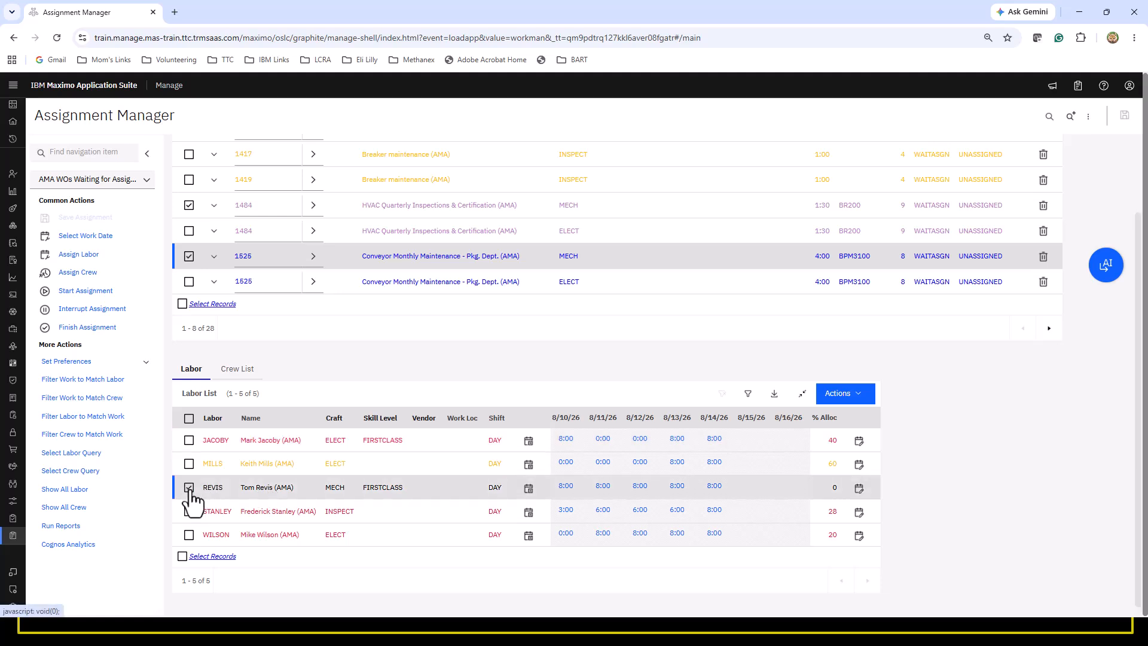
{"action": "left_click", "coordinate": [565, 486]}
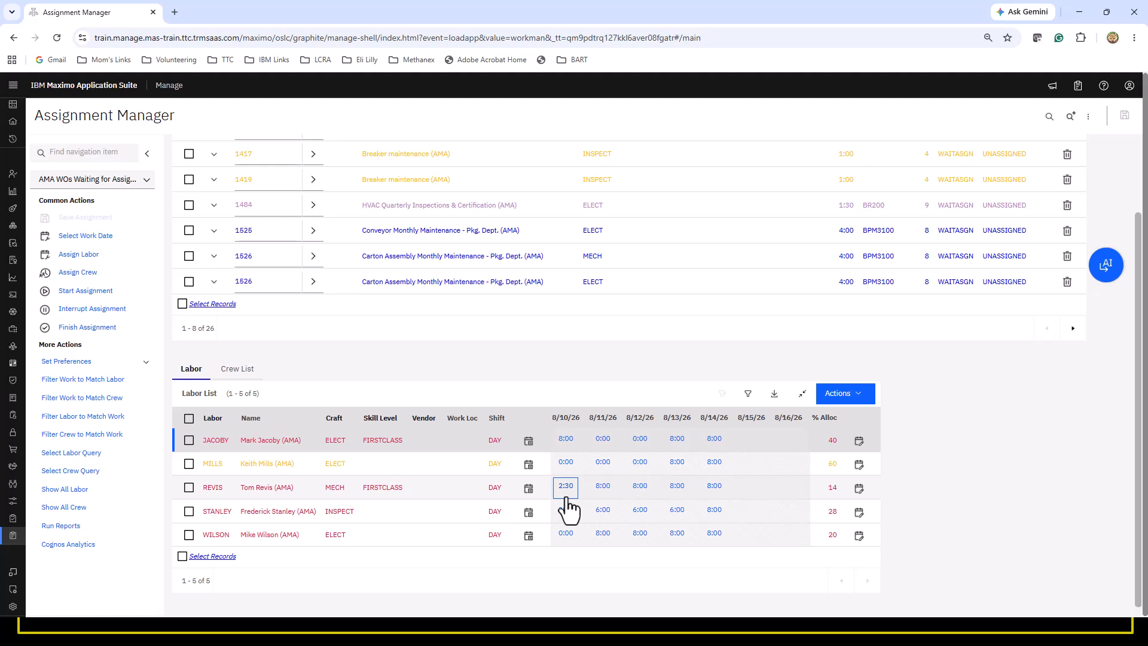
{"action": "left_click", "coordinate": [529, 489]}
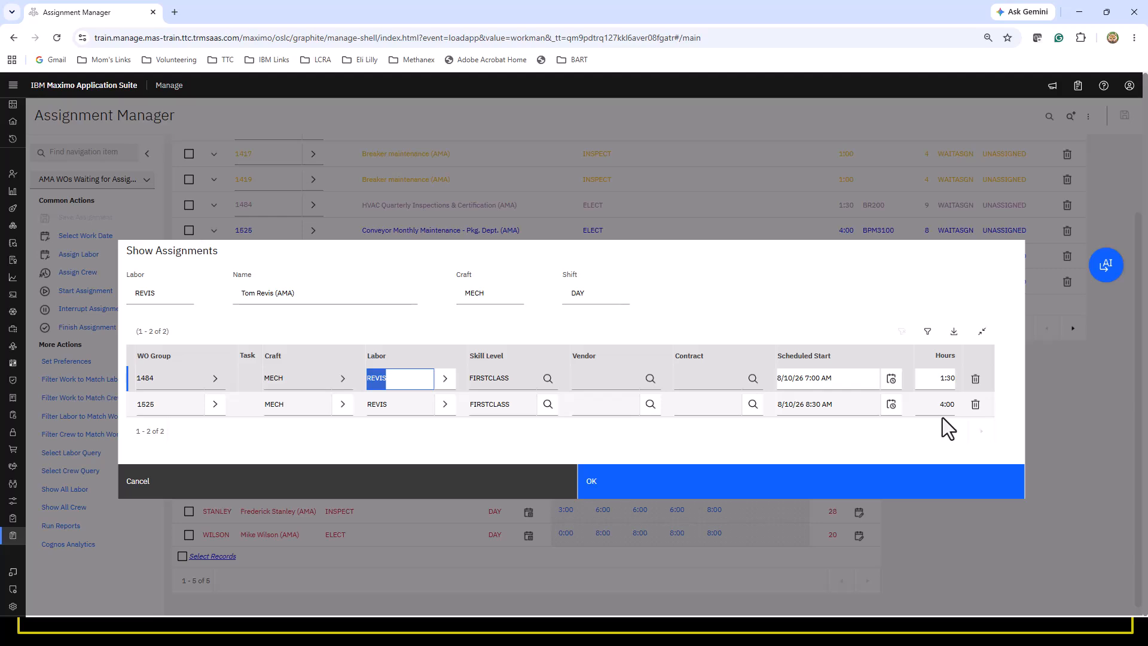
{"action": "left_click", "coordinate": [542, 496]}
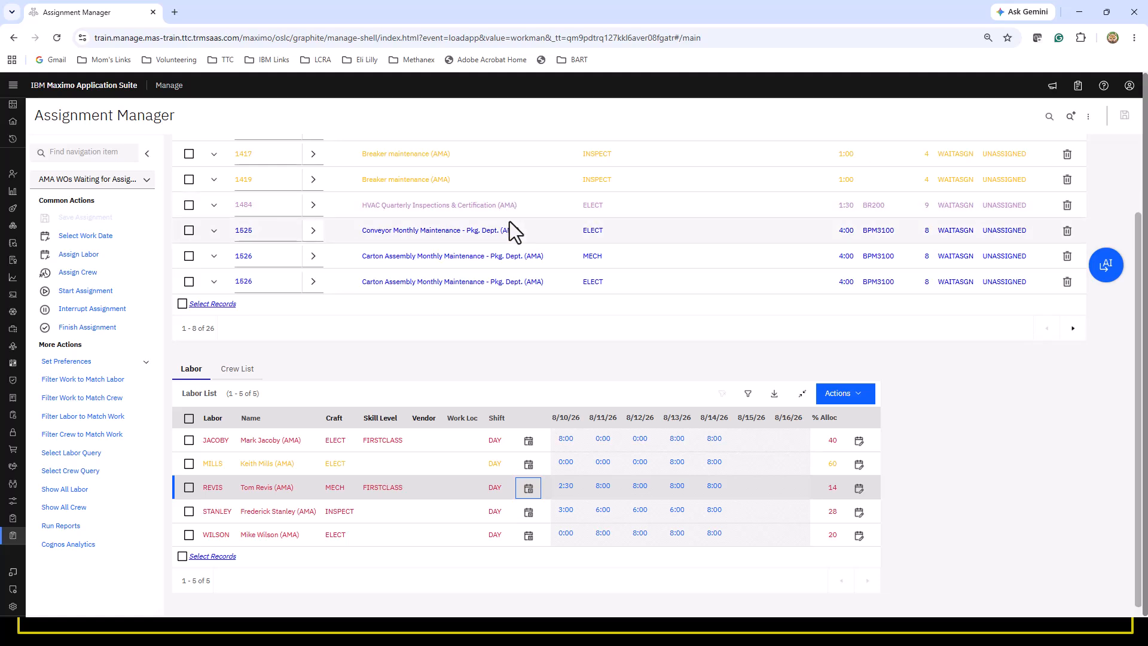
Step: Assign the ELECT lines of HVAC Quarterly Inspections and Conveyor Monthly Maintenance to the FIRSTCLASS ELECT laborer on 8/10/26 and review that laborer's scheduled assignments
{"action": "left_click", "coordinate": [190, 207]}
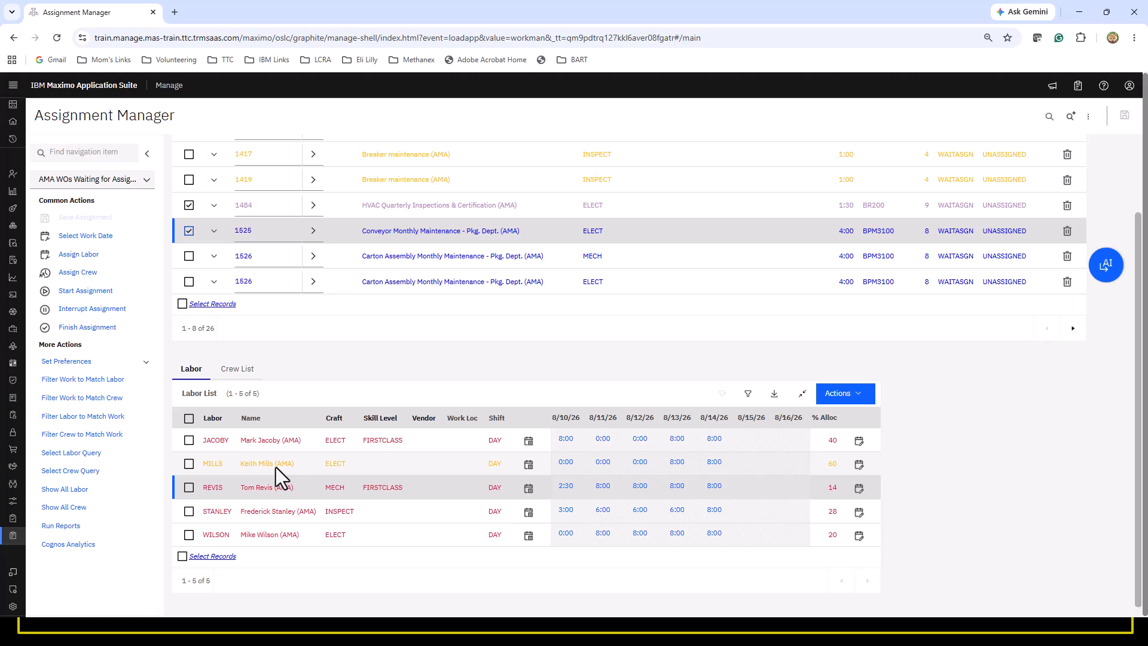
{"action": "left_click", "coordinate": [189, 441]}
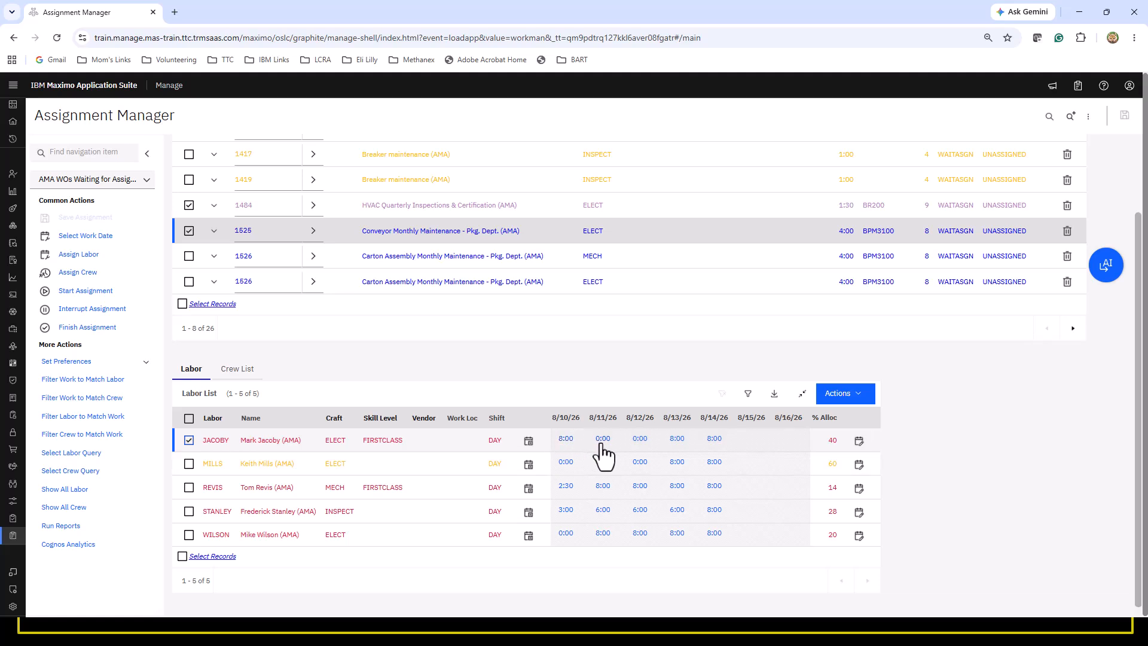
{"action": "left_click", "coordinate": [565, 440]}
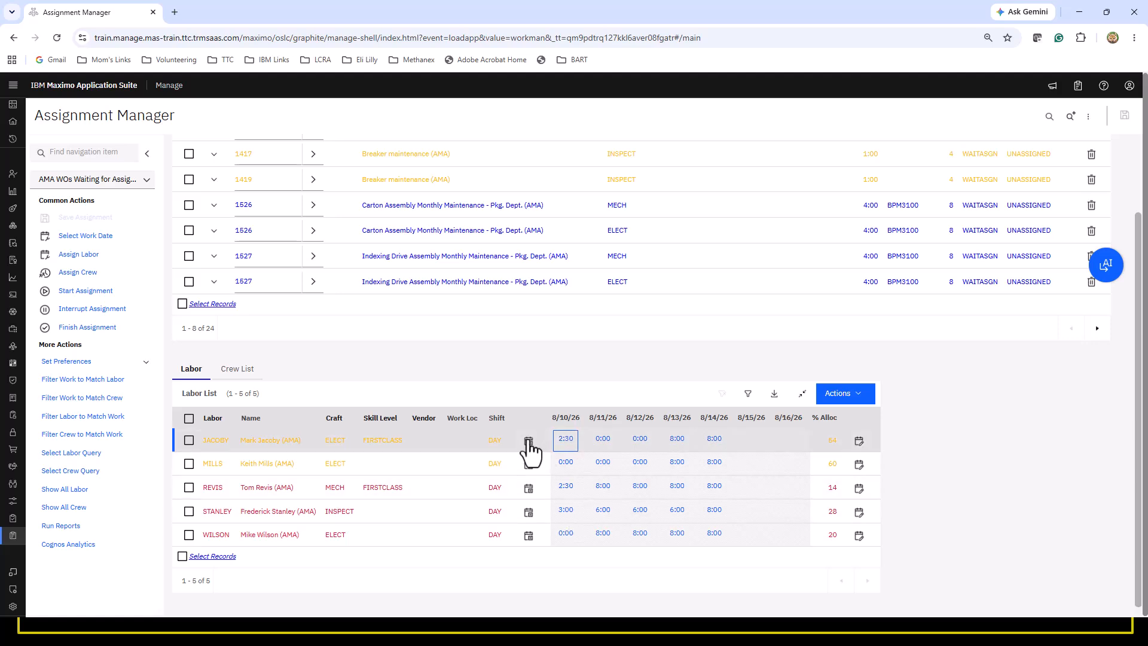
{"action": "left_click", "coordinate": [528, 442]}
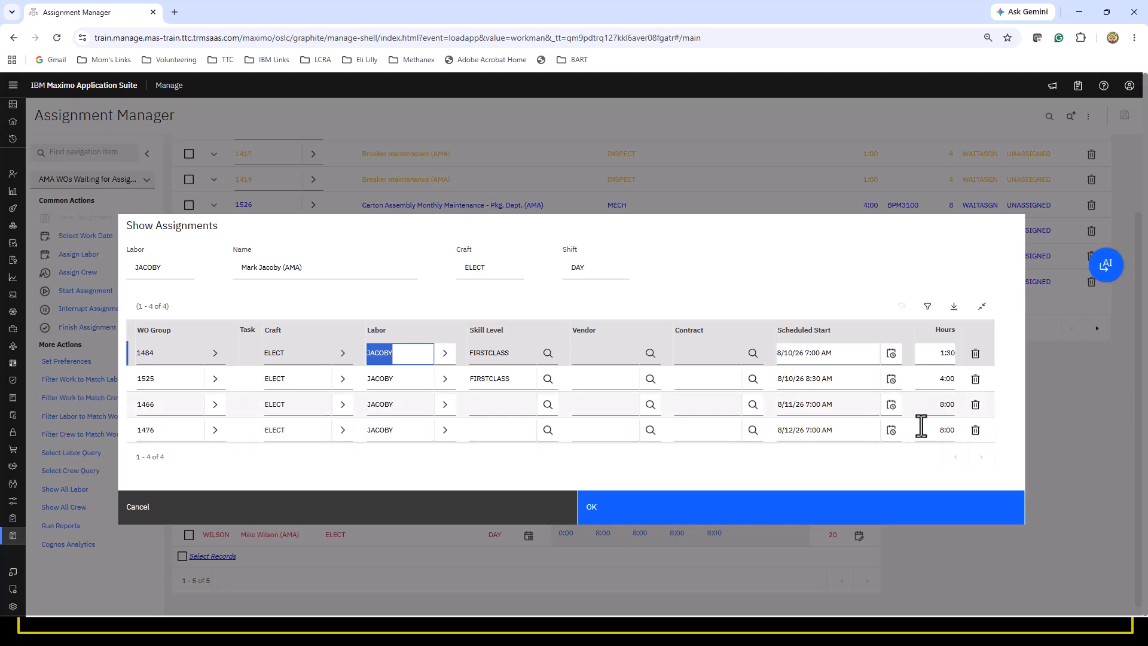
{"action": "left_click", "coordinate": [598, 514]}
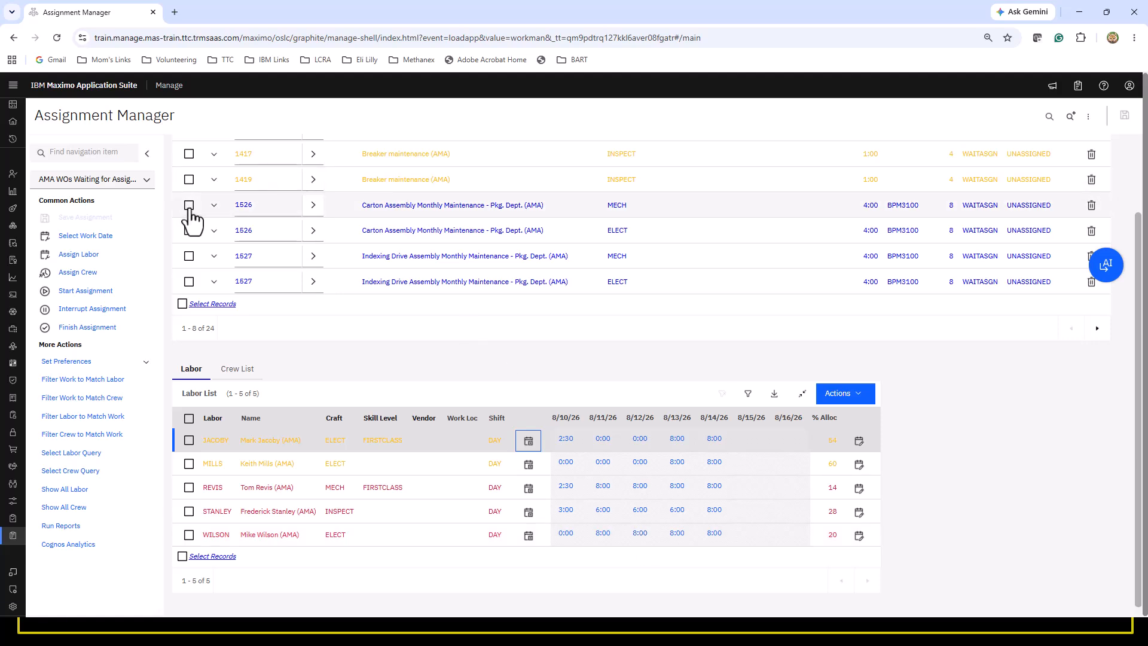
Step: Try to assign both Carton Assembly Monthly Maintenance lines to the MECH laborer and the last ELECT laborer on 8/11/26, and clear the selections
{"action": "left_click", "coordinate": [189, 205]}
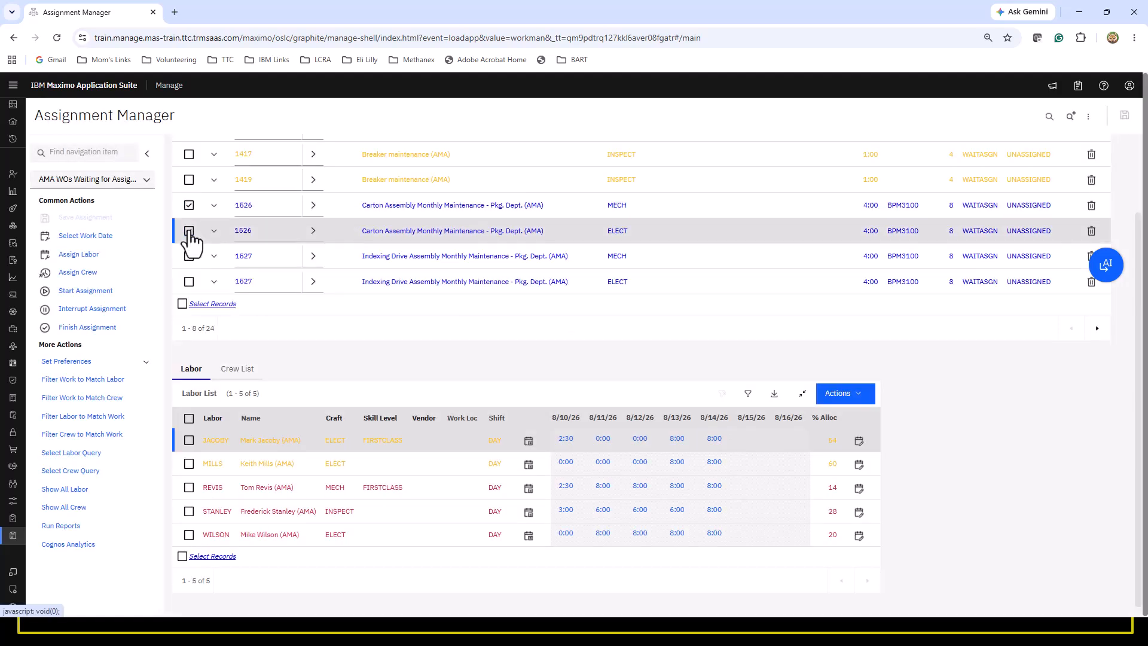
{"action": "left_click", "coordinate": [190, 233]}
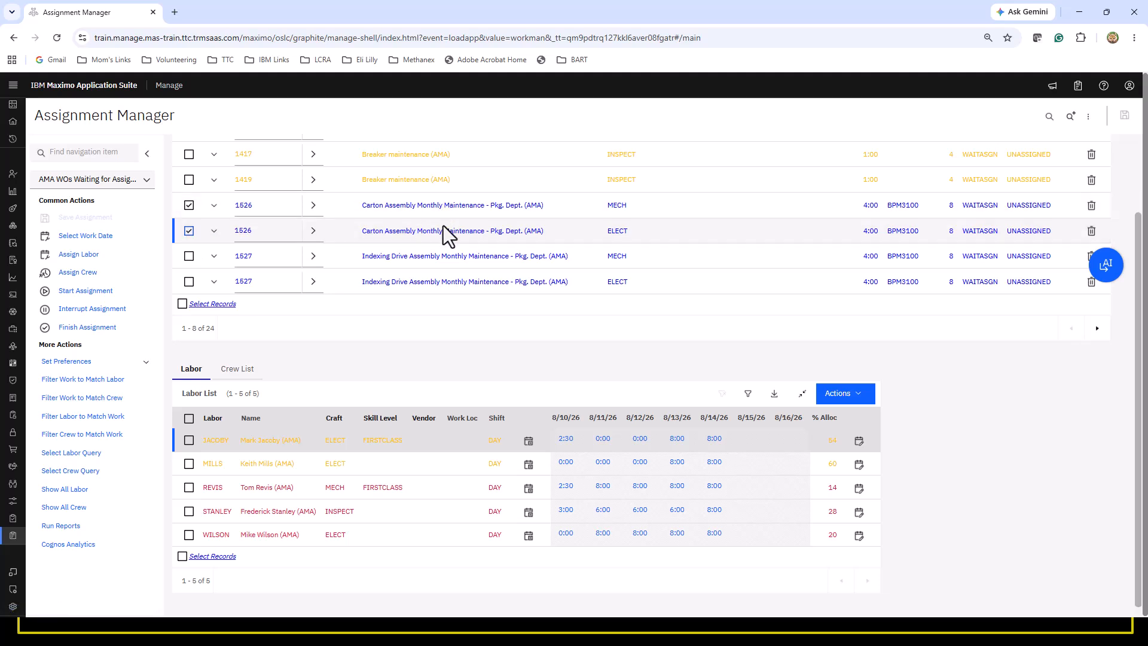
{"action": "left_click", "coordinate": [189, 488]}
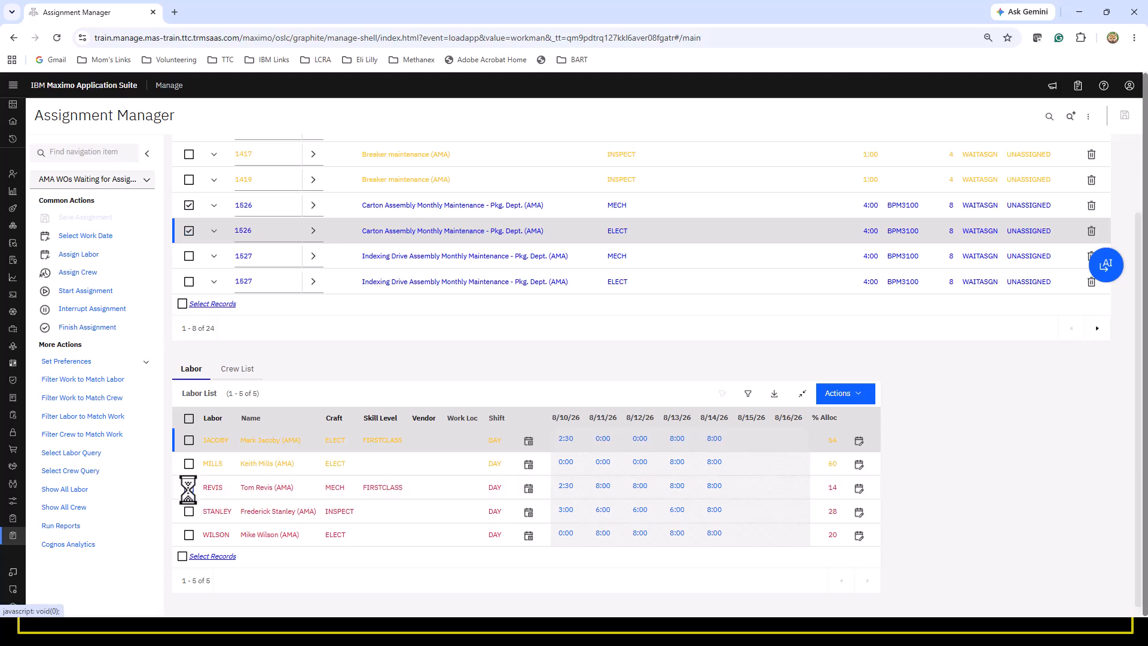
{"action": "left_click", "coordinate": [189, 535]}
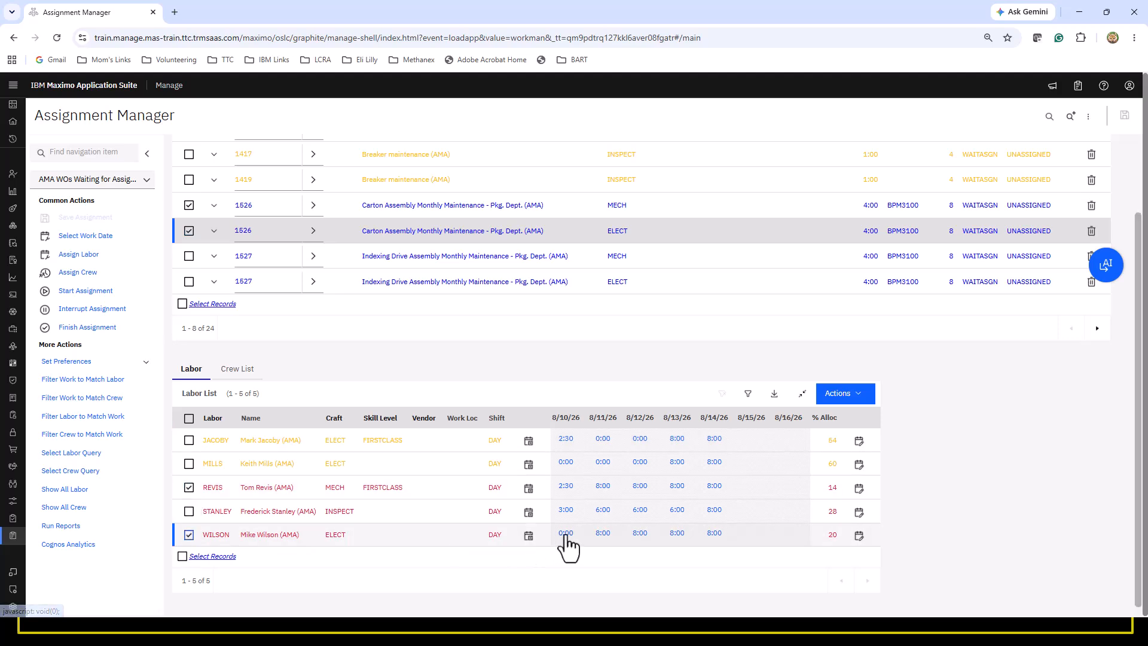
{"action": "left_click", "coordinate": [603, 534]}
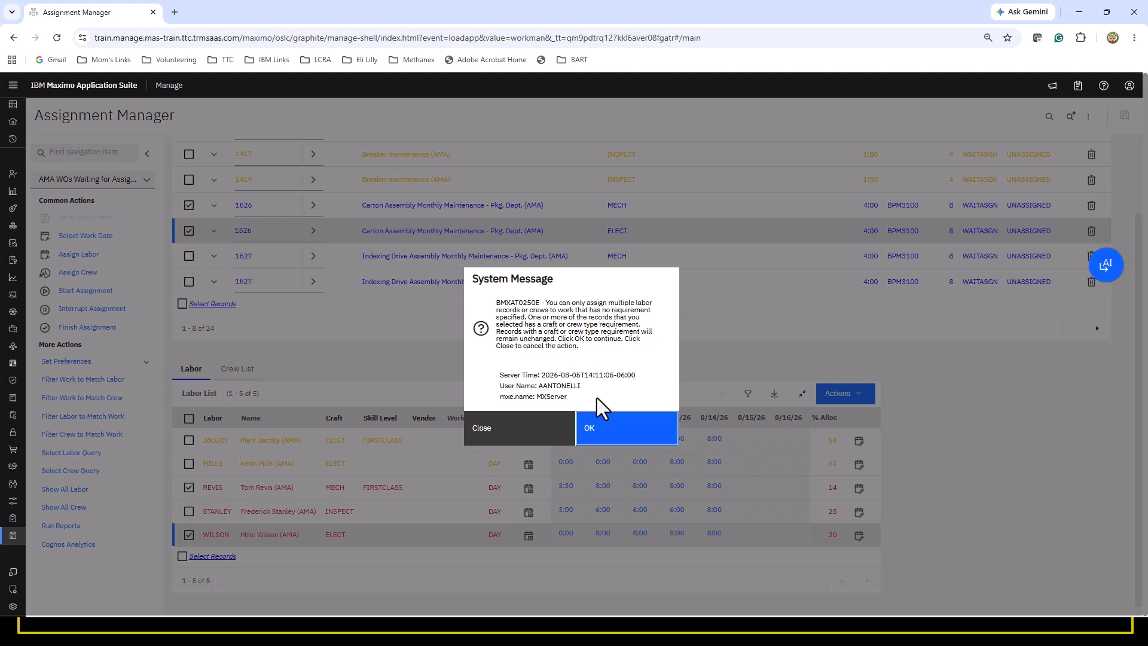
{"action": "left_click", "coordinate": [549, 425]}
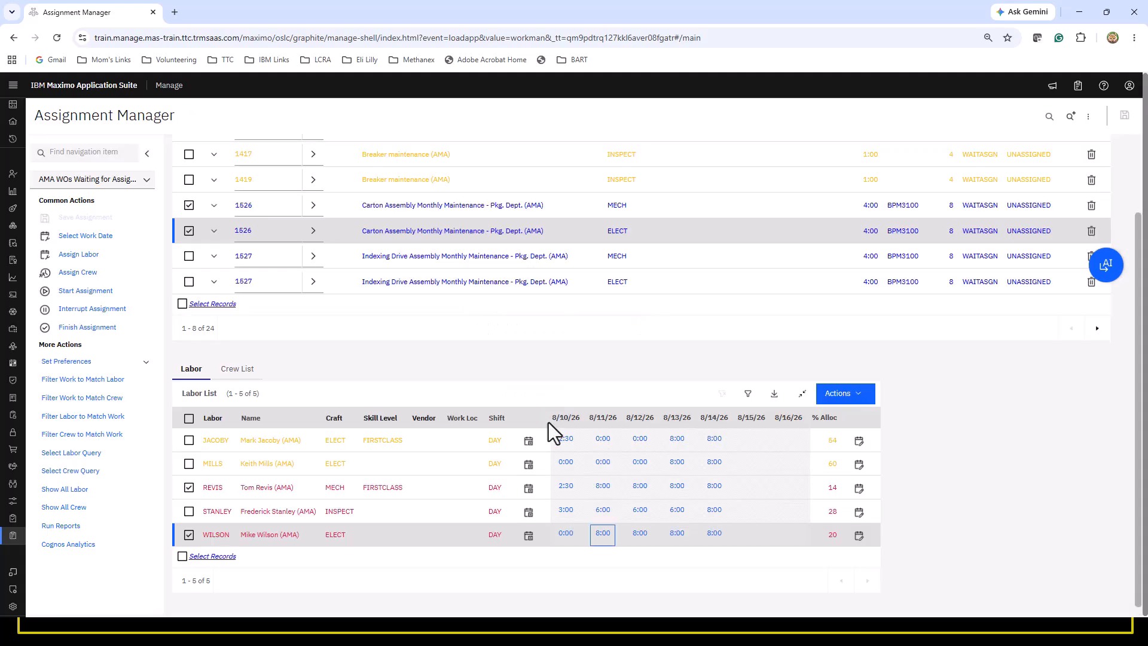
{"action": "left_click", "coordinate": [189, 205]}
{"action": "left_click", "coordinate": [190, 231]}
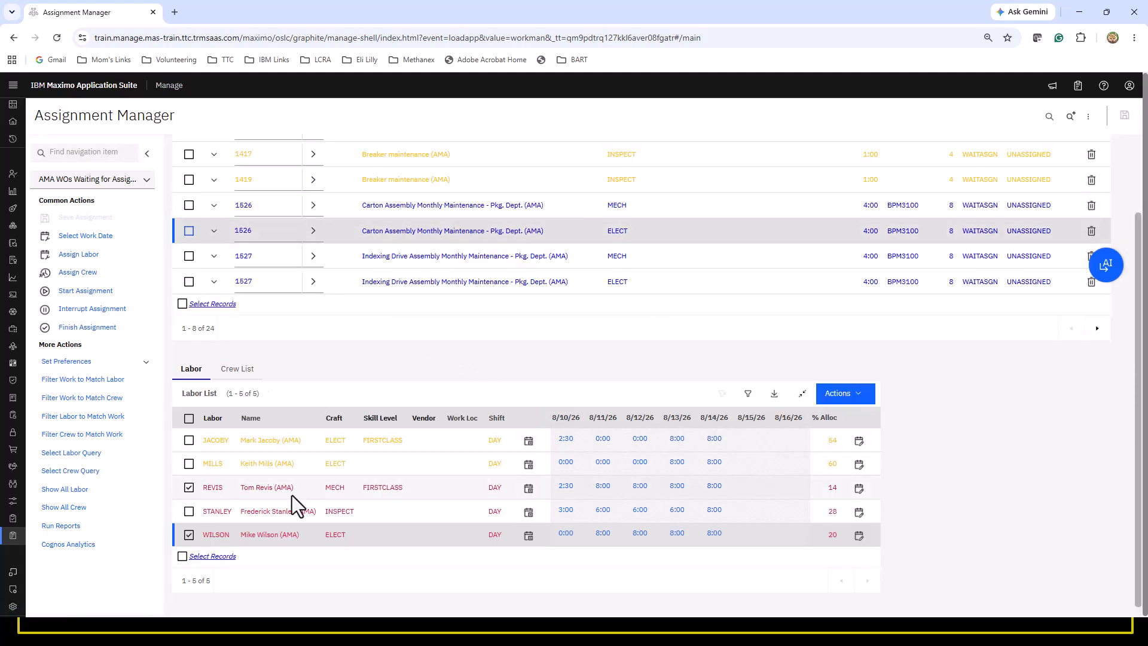
{"action": "left_click", "coordinate": [188, 488]}
{"action": "left_click", "coordinate": [189, 535]}
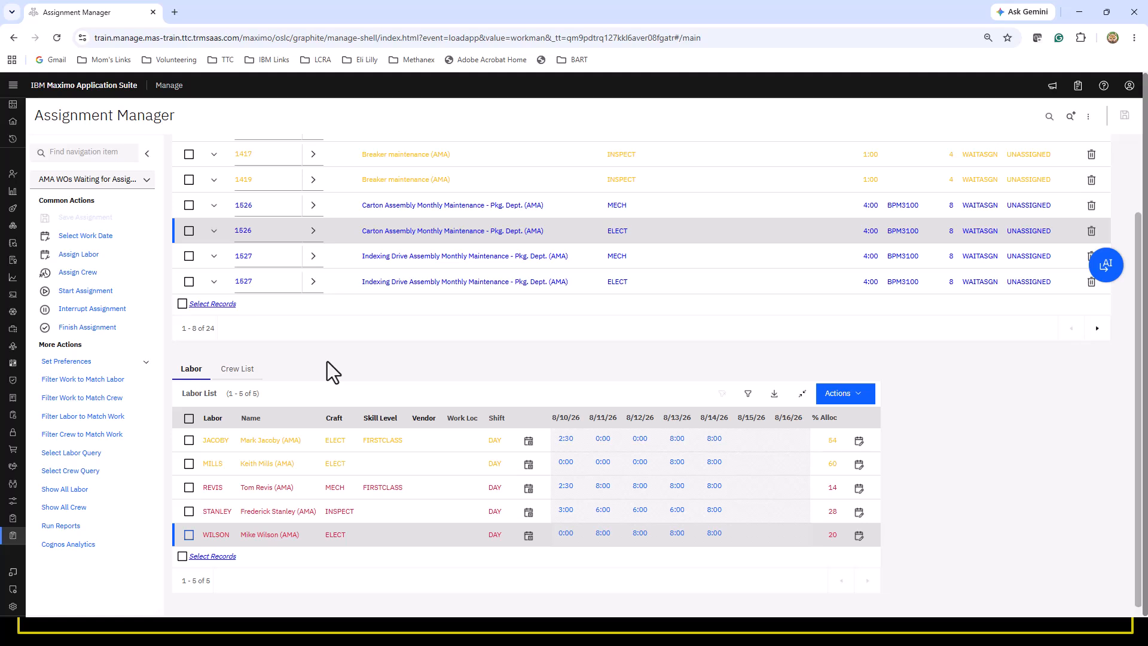
Step: Load the saved query WOs with NO Craft, Hours, or Status into the work list
{"action": "left_click", "coordinate": [146, 181]}
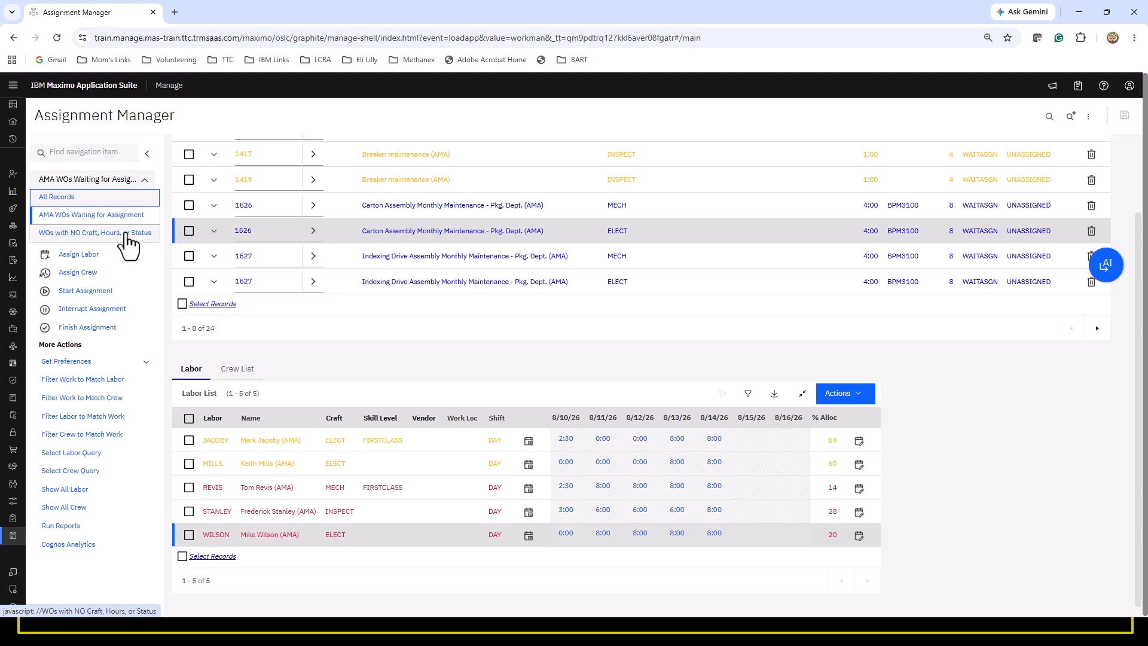
{"action": "left_click", "coordinate": [127, 234]}
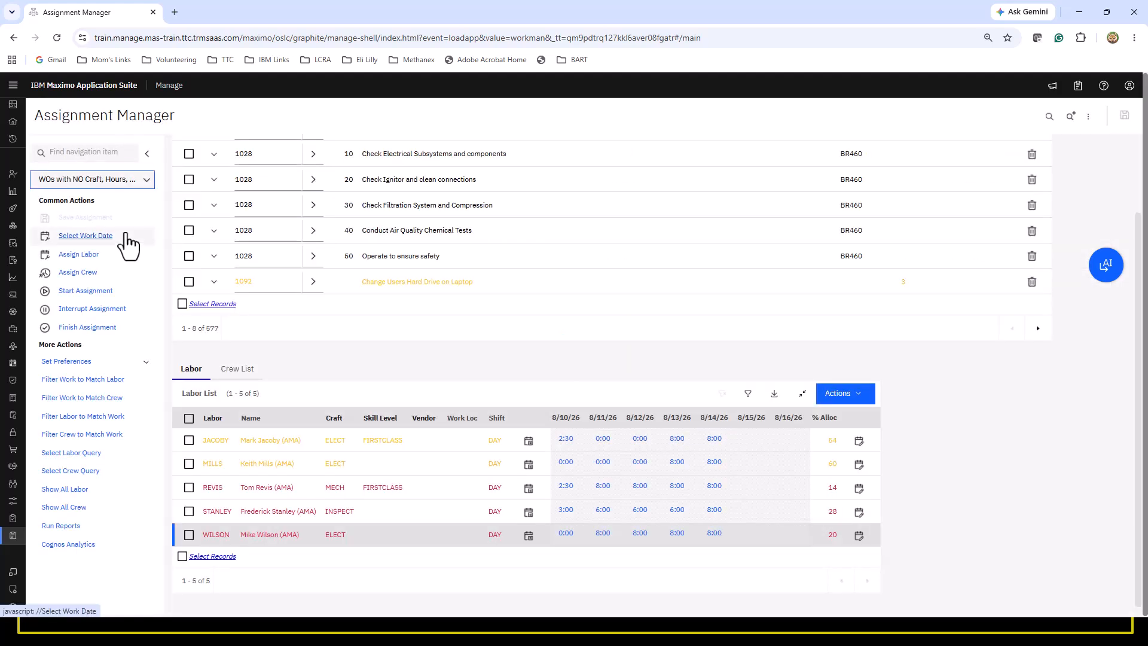
{"action": "scroll", "coordinate": [318, 249], "scroll_direction": "up", "scroll_amount": 1}
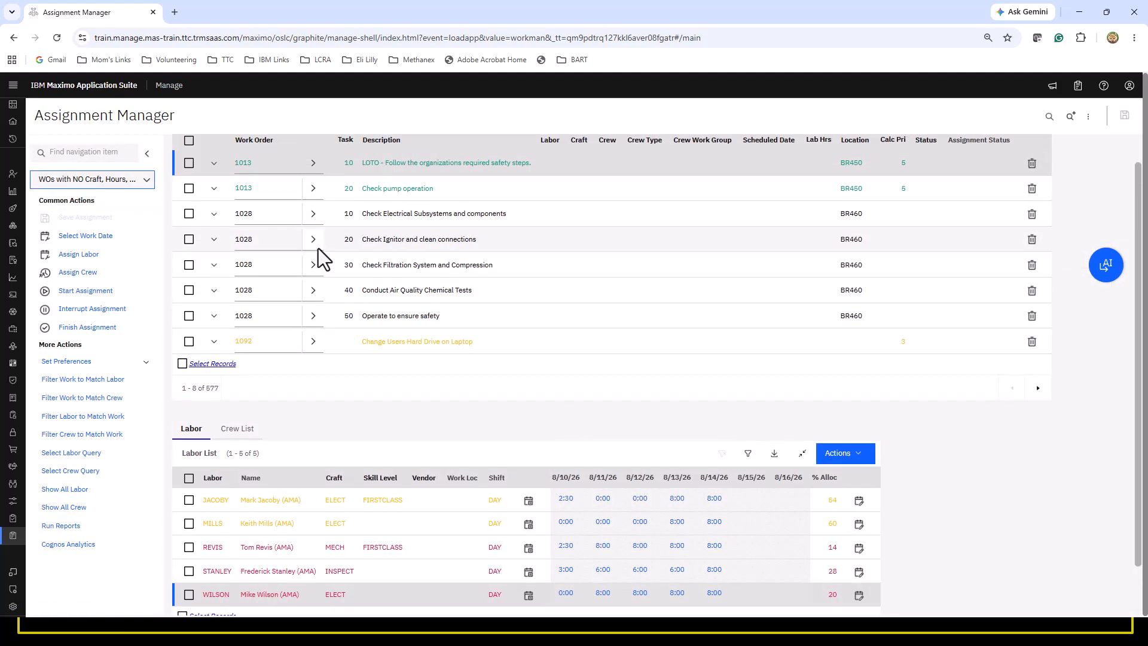
{"action": "scroll", "coordinate": [318, 249], "scroll_direction": "up", "scroll_amount": 1}
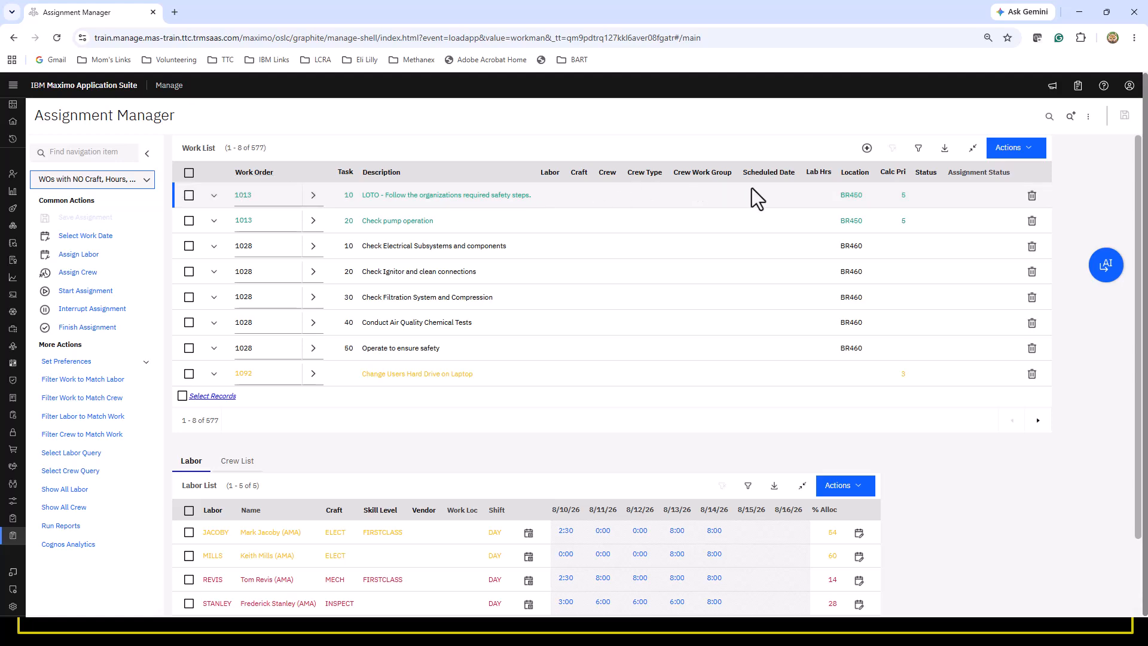
Step: Restrict the work list to work orders that are not tasks by searching with Is Task? set to N, leaving the column filters hidden
{"action": "left_click", "coordinate": [918, 148]}
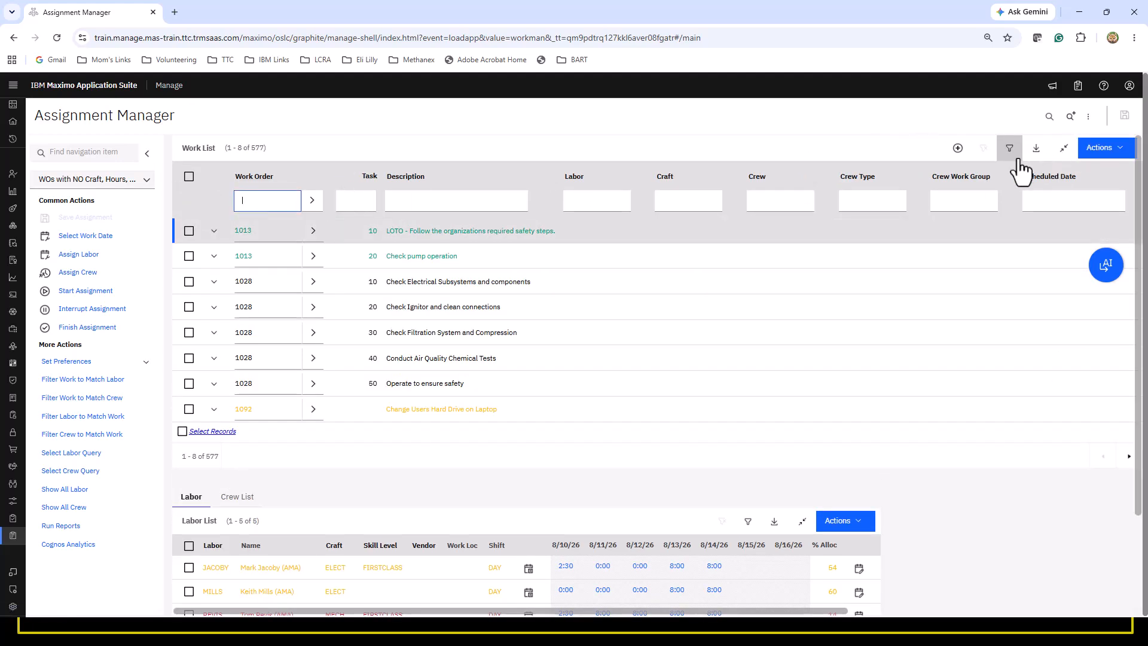
{"action": "left_click", "coordinate": [1073, 117]}
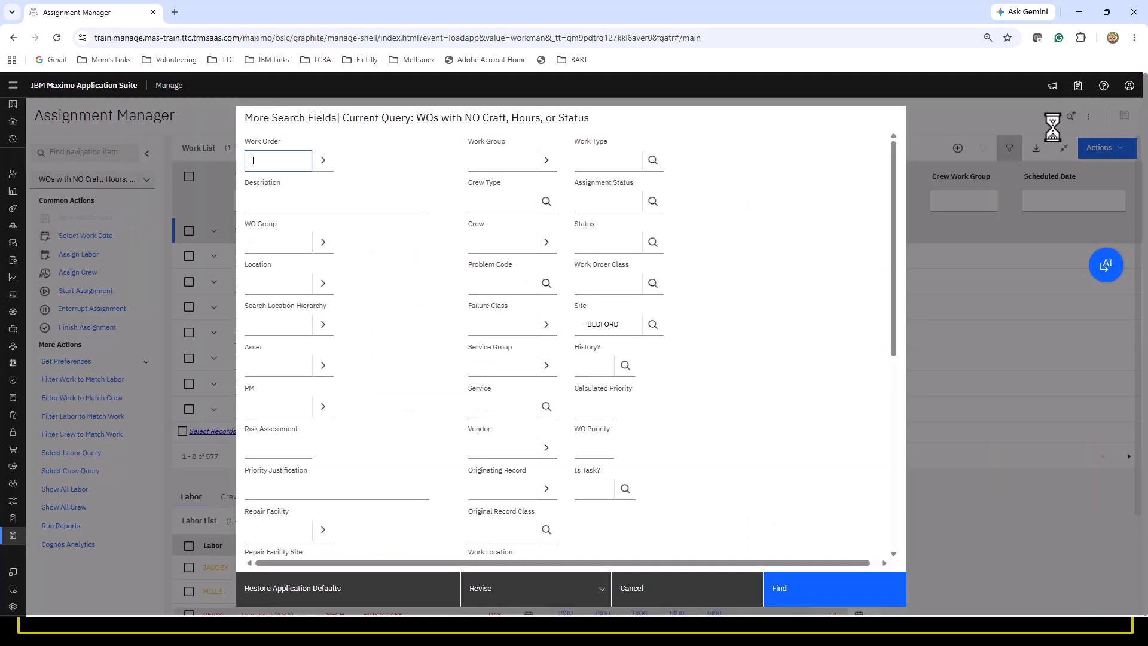
{"action": "left_click", "coordinate": [592, 488]}
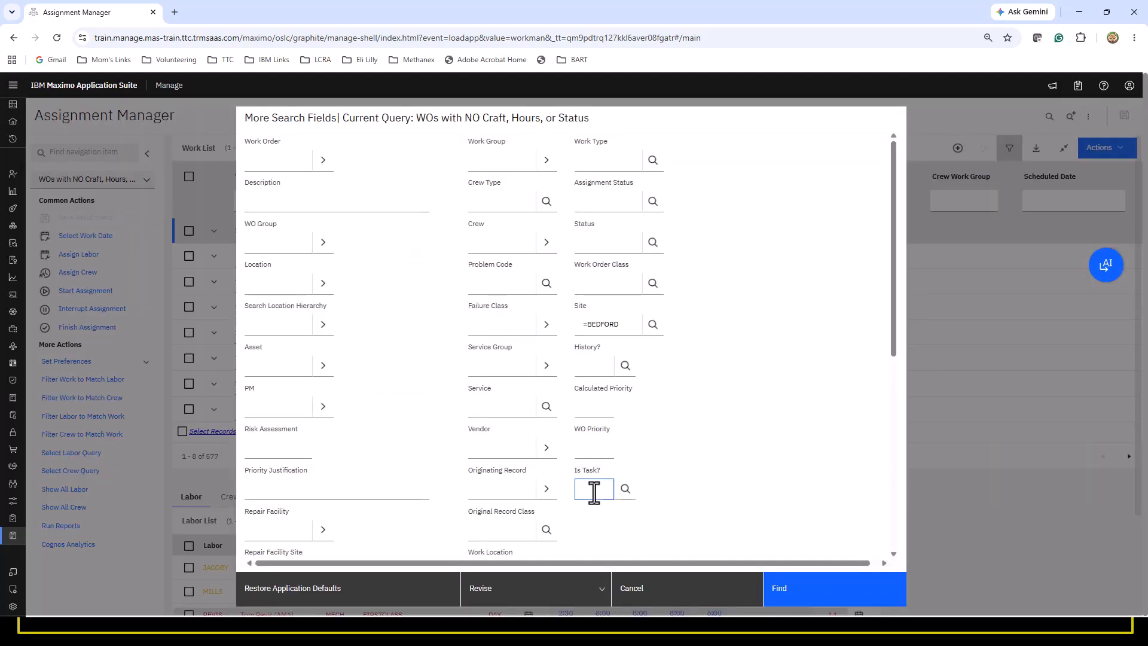
{"action": "type", "text": "N"}
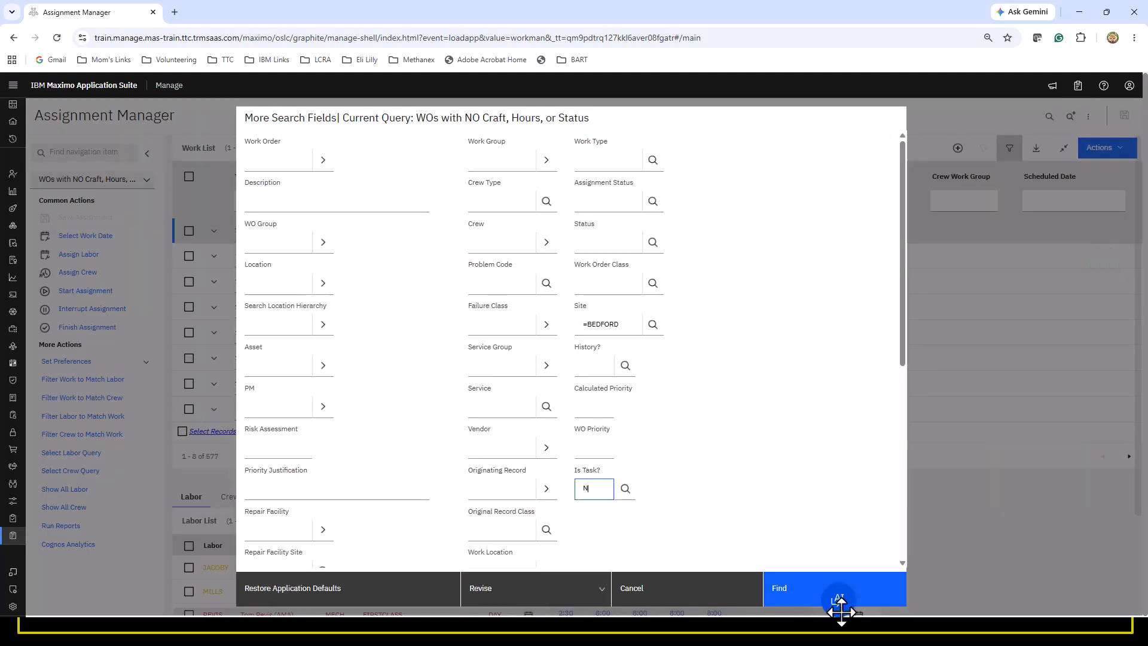
{"action": "left_click", "coordinate": [865, 597]}
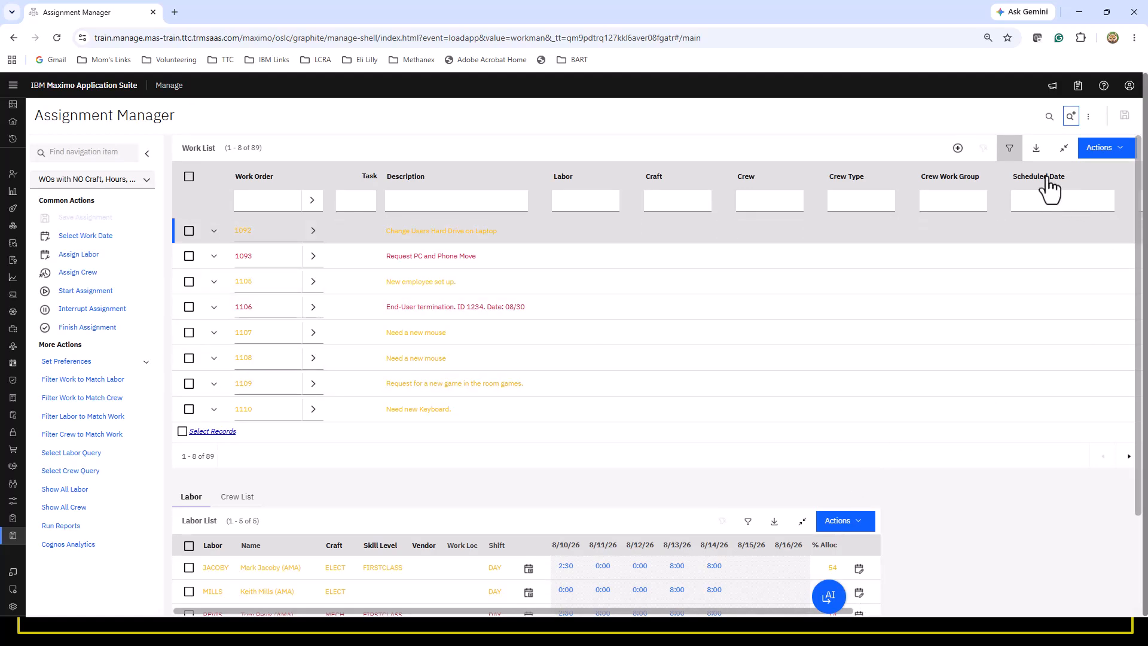
{"action": "left_click", "coordinate": [1009, 149]}
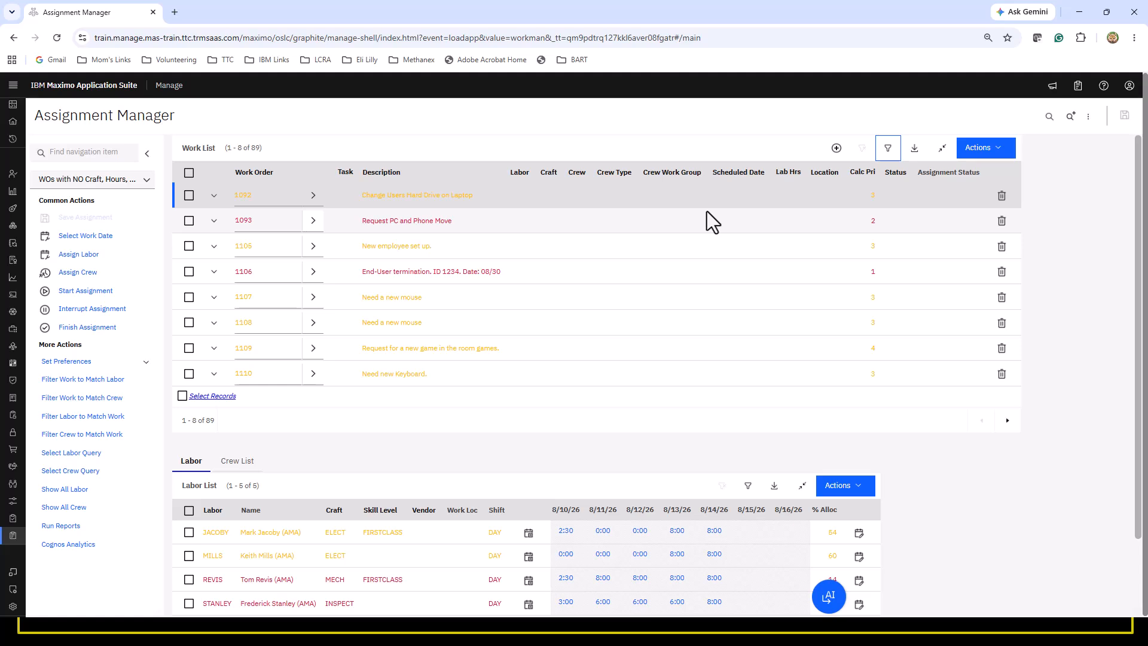
{"action": "scroll", "coordinate": [606, 308], "scroll_direction": "down", "scroll_amount": 1}
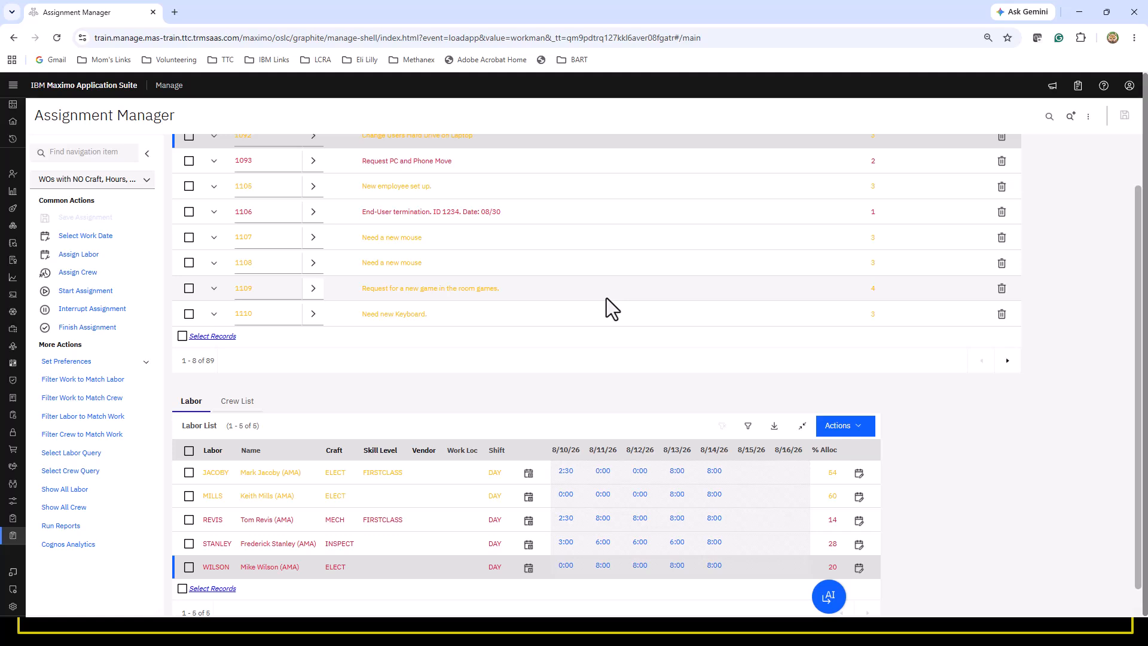
{"action": "scroll", "coordinate": [606, 299], "scroll_direction": "up", "scroll_amount": 1}
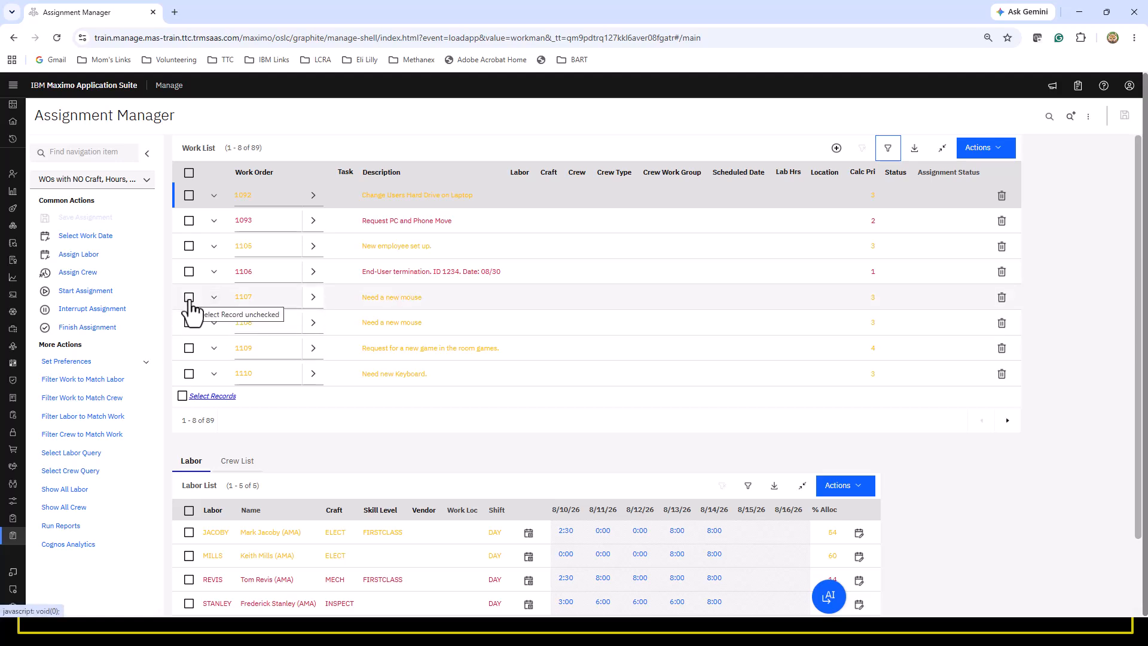
Step: Assign work orders 1105, 1106, 1107 and 1108 to the INSPECT, MECH and second ELECT laborers on 8/14/26 and review that ELECT laborer's assignments
{"action": "left_click", "coordinate": [188, 297]}
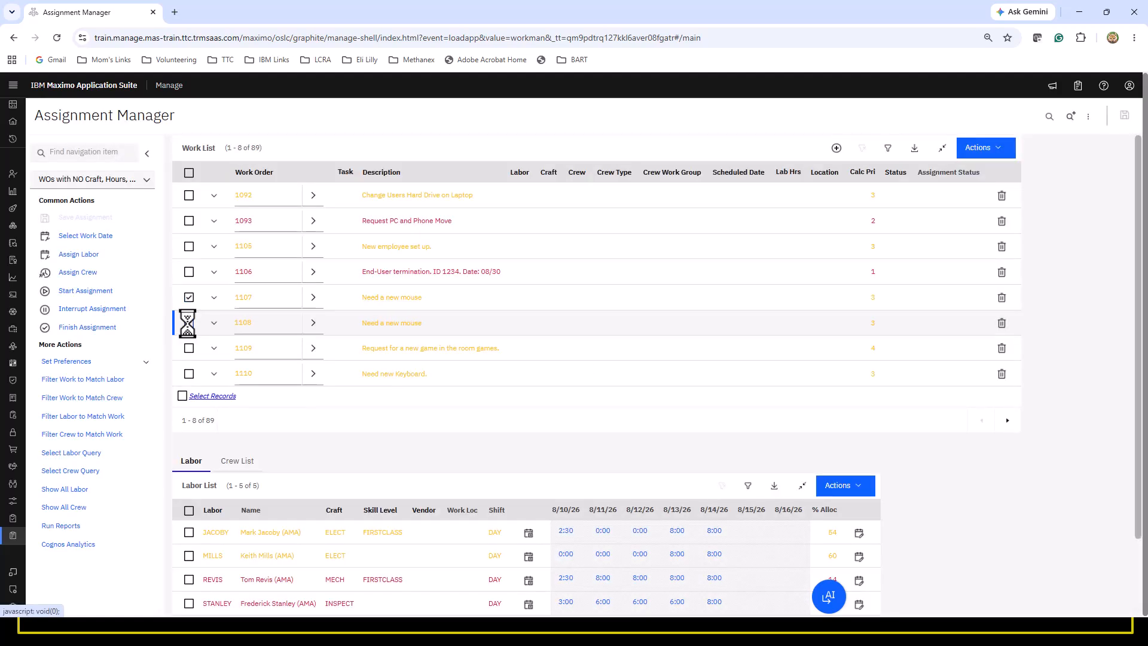
{"action": "left_click", "coordinate": [189, 322]}
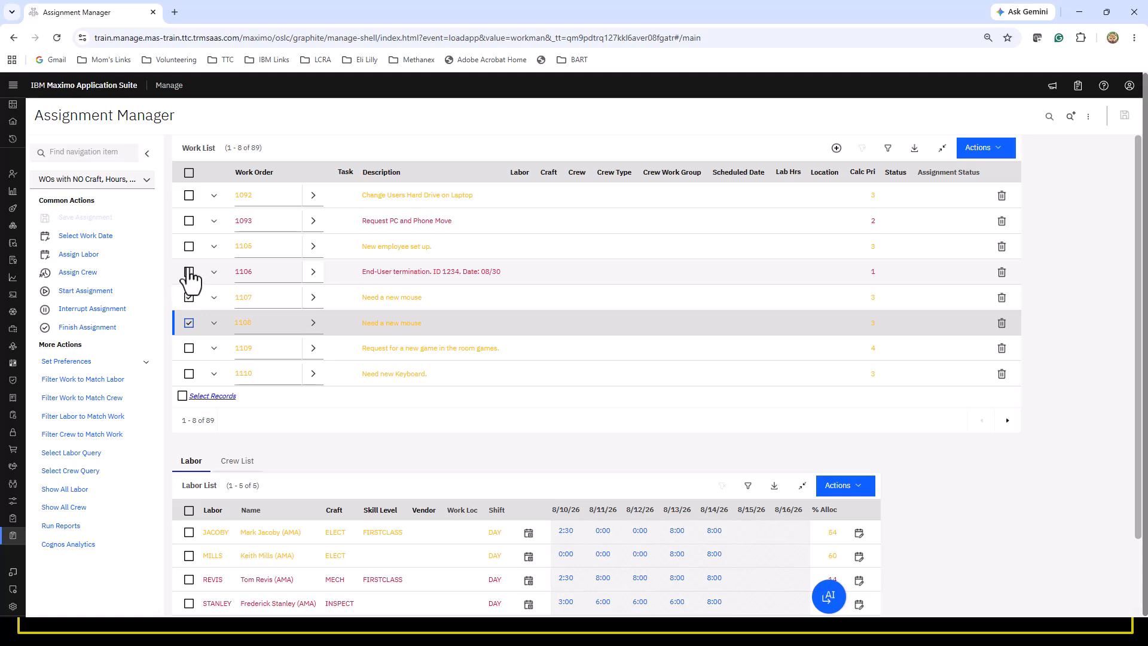
{"action": "left_click", "coordinate": [192, 274]}
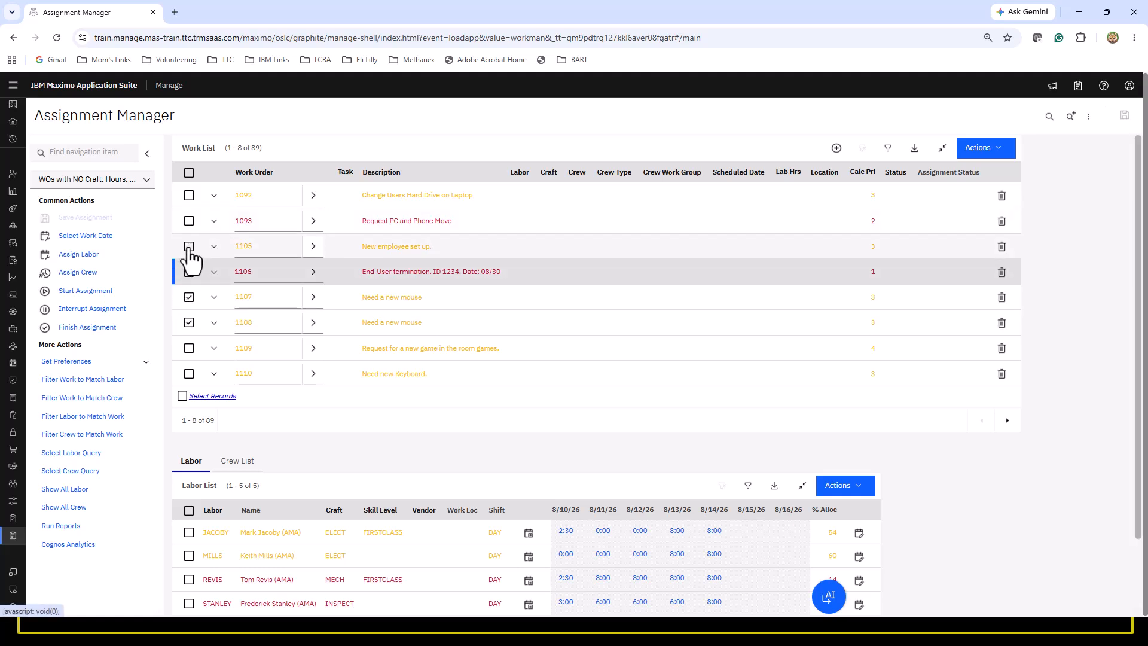
{"action": "left_click", "coordinate": [188, 246]}
{"action": "left_click", "coordinate": [189, 272]}
{"action": "scroll", "coordinate": [190, 285], "scroll_direction": "down", "scroll_amount": 2}
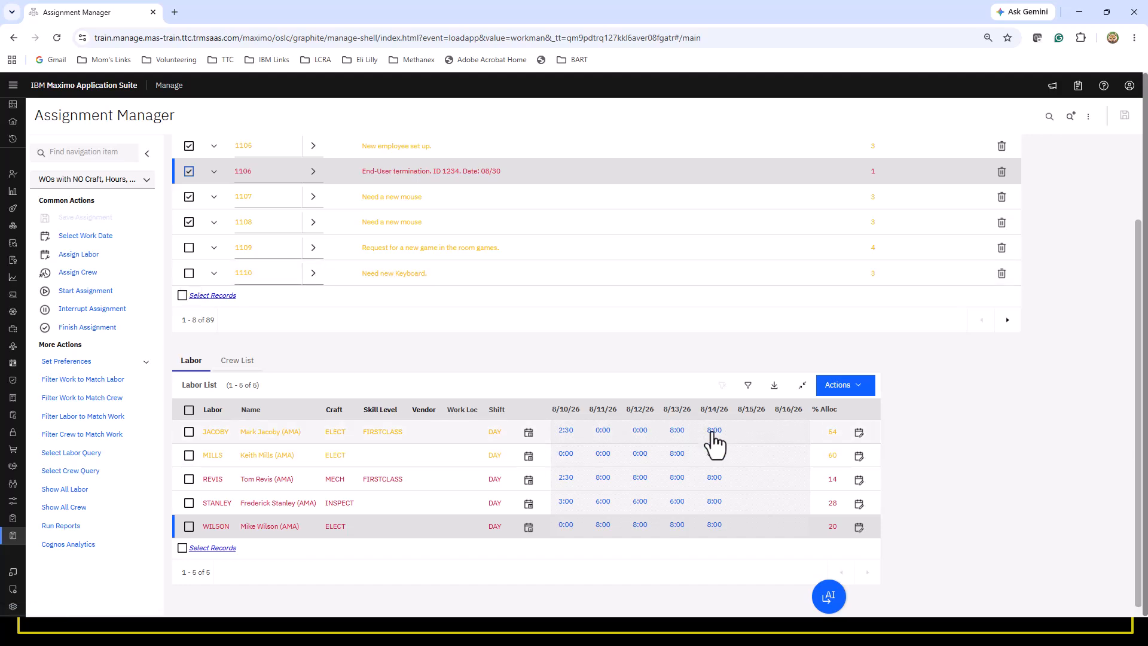
{"action": "left_click", "coordinate": [189, 502]}
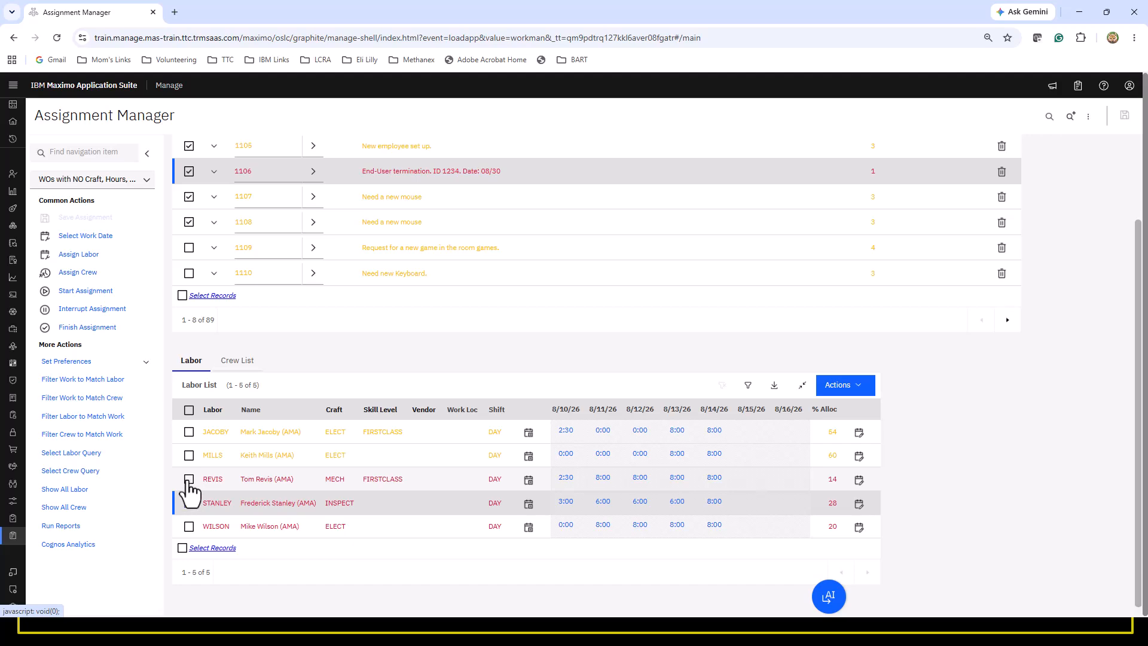
{"action": "left_click", "coordinate": [189, 456]}
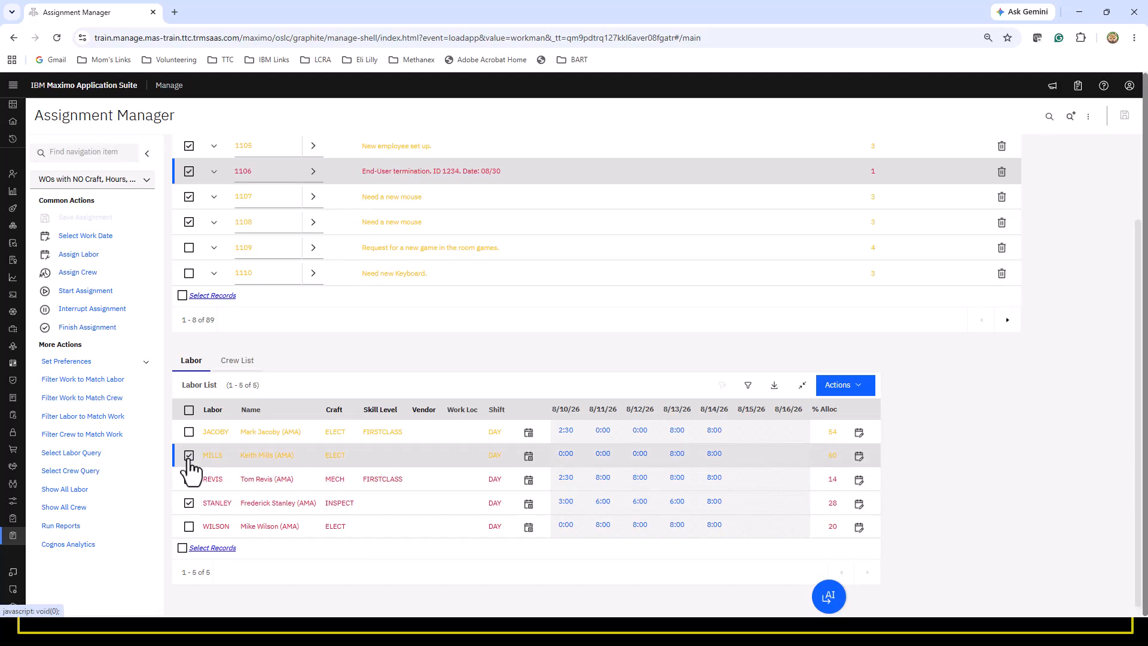
{"action": "left_click", "coordinate": [714, 454]}
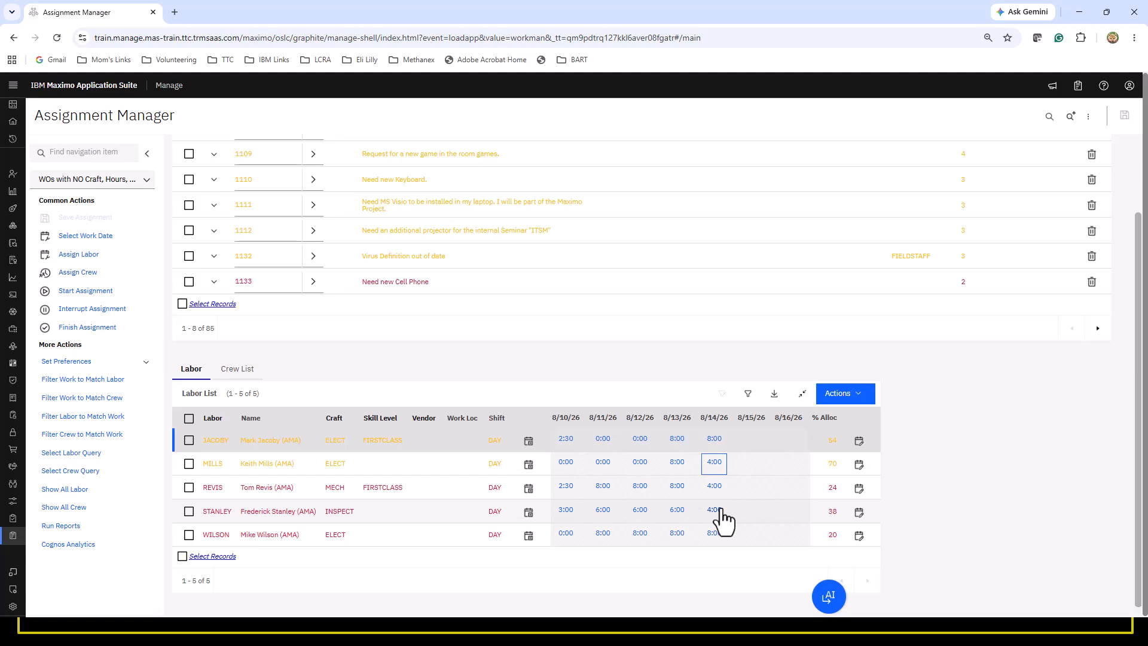
{"action": "left_click", "coordinate": [528, 465]}
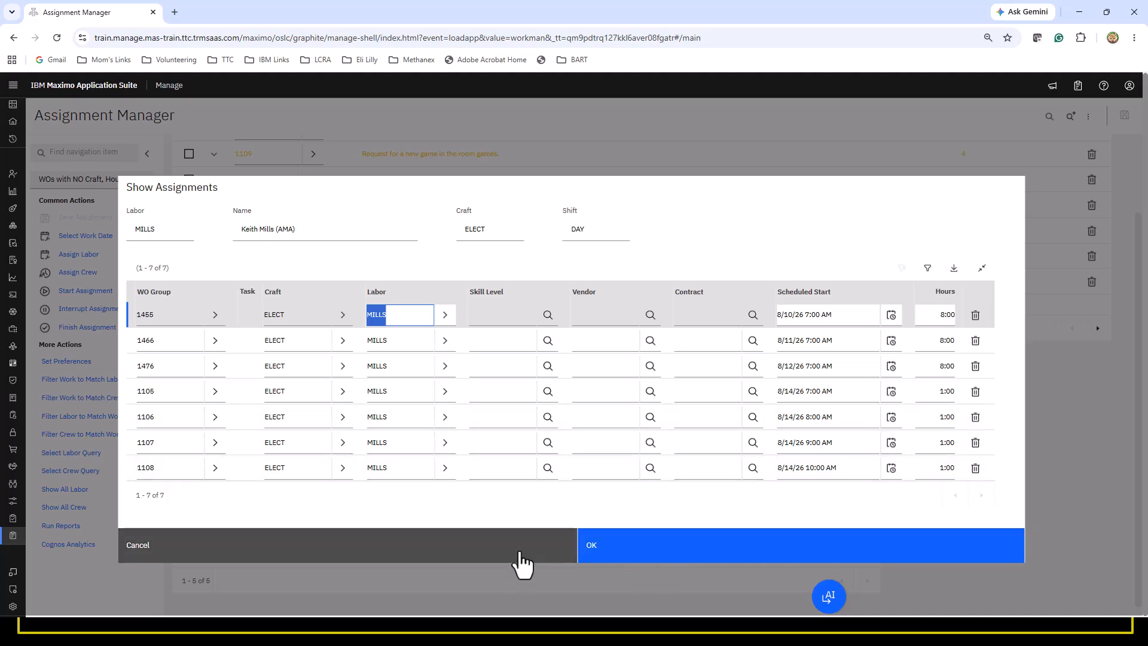
{"action": "left_click", "coordinate": [520, 562]}
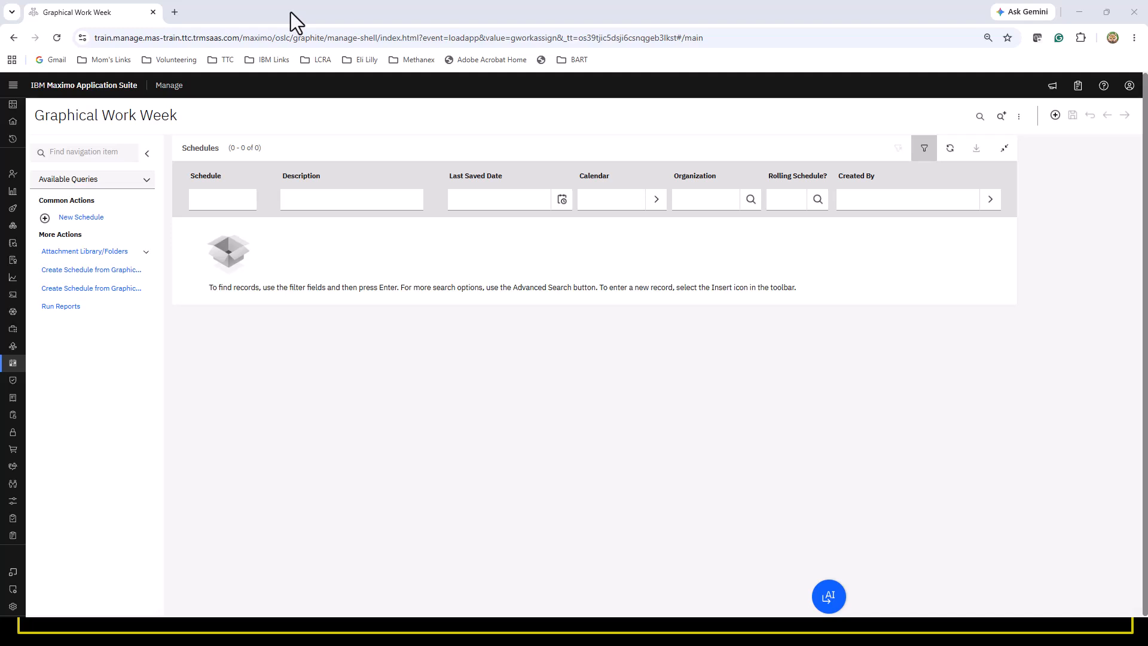
Step: List all schedules in Graphical Work Week and open AMA-DAY_CREW to review its settings, work queries and resource queries
{"action": "mouse_move", "coordinate": [14, 374]}
{"action": "left_click", "coordinate": [234, 263]}
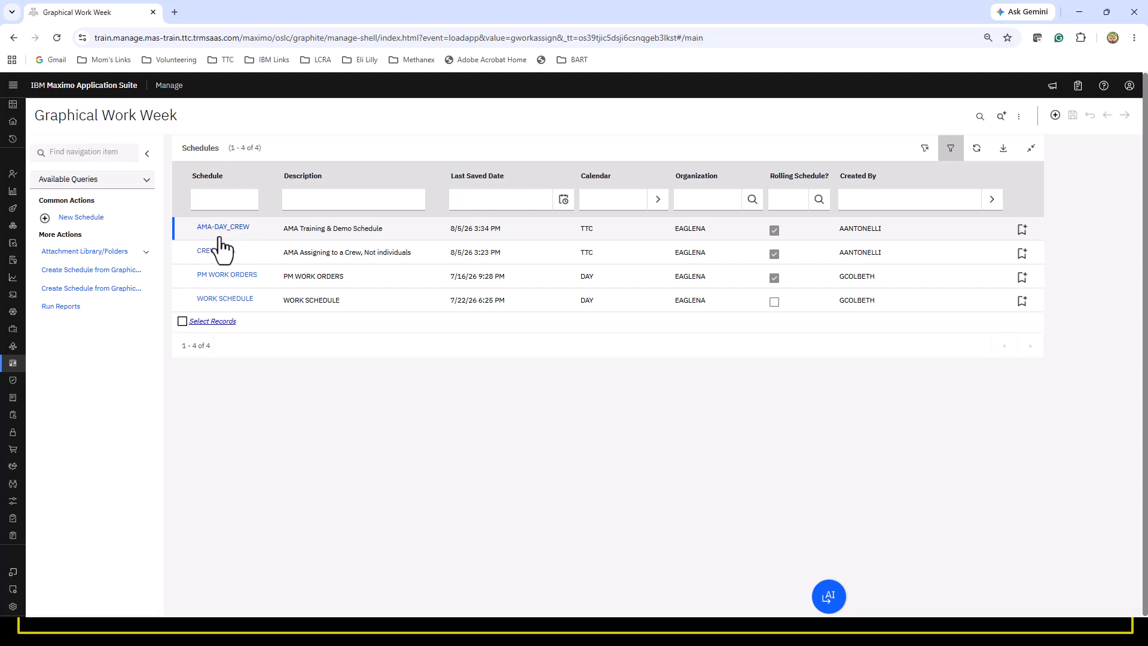
{"action": "left_click", "coordinate": [227, 229]}
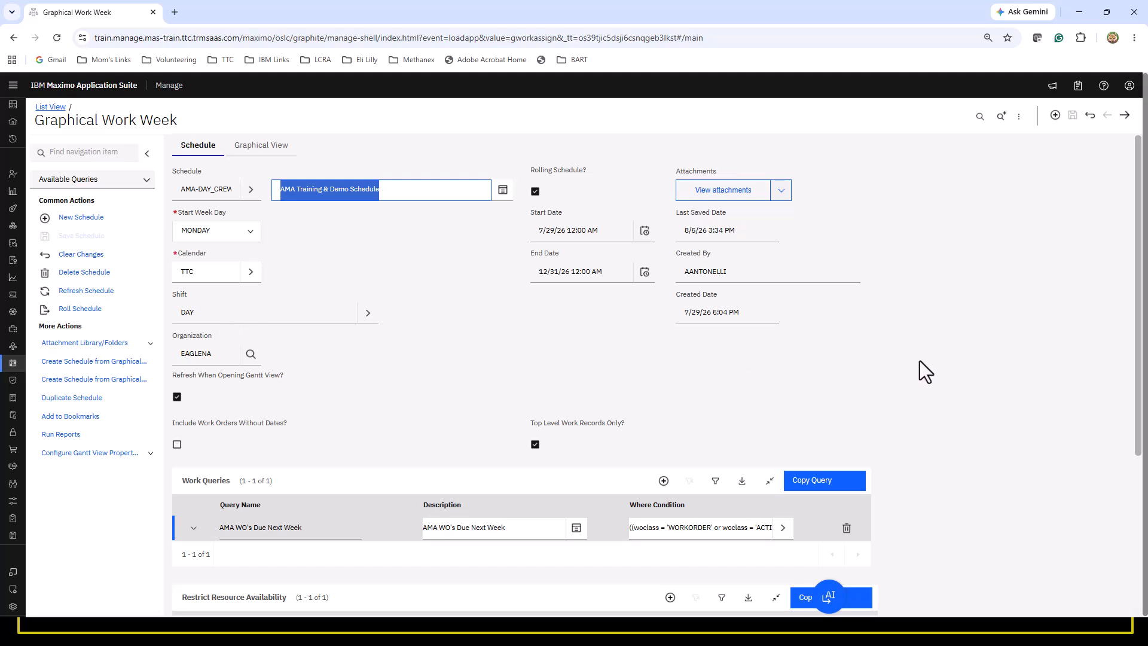
{"action": "scroll", "coordinate": [920, 361], "scroll_direction": "down", "scroll_amount": 2}
{"action": "scroll", "coordinate": [919, 361], "scroll_direction": "down", "scroll_amount": 1}
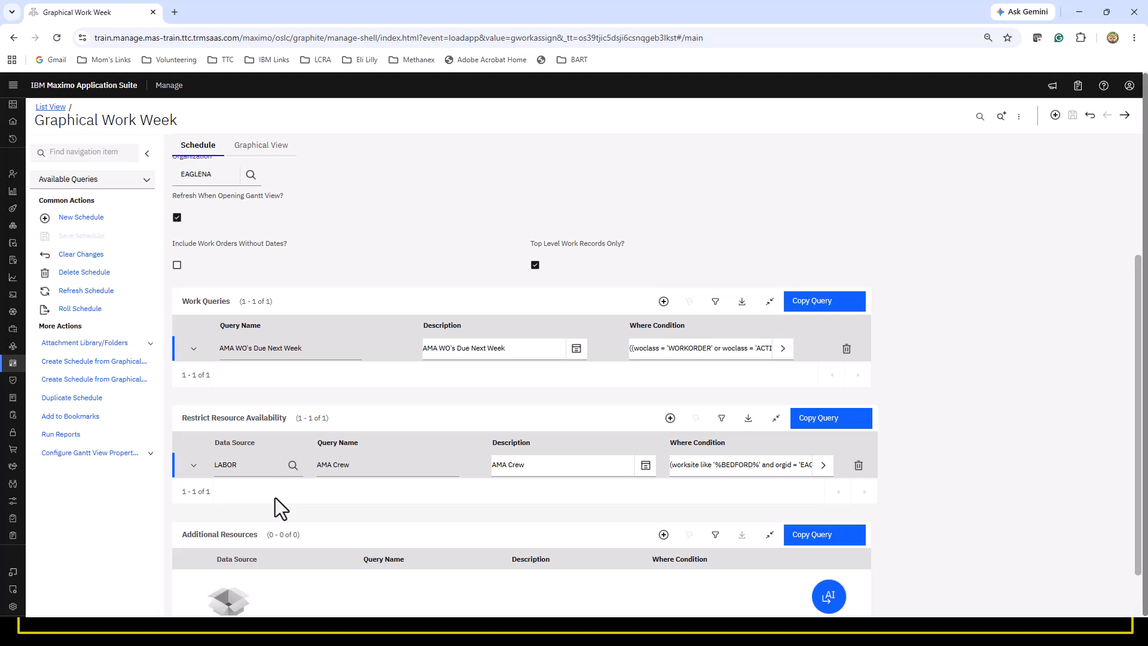
{"action": "scroll", "coordinate": [275, 498], "scroll_direction": "down", "scroll_amount": 1}
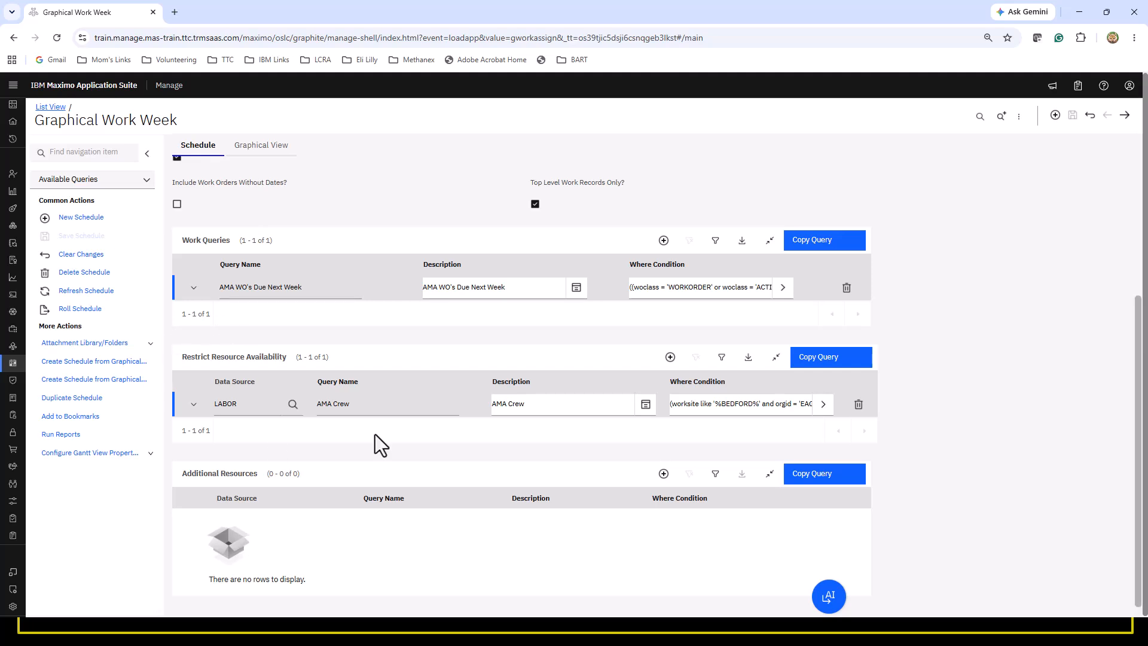
{"action": "scroll", "coordinate": [391, 458], "scroll_direction": "up", "scroll_amount": 4}
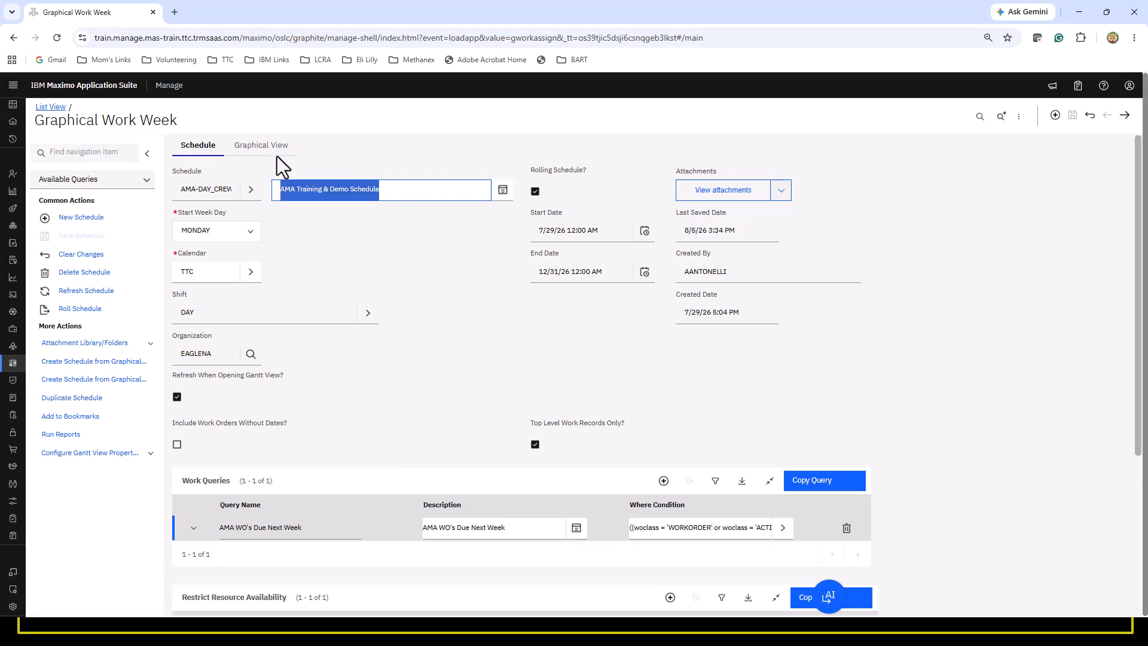
Step: Display the schedule's graphical view and hide the Work Location and Work Zone columns in the resource list
{"action": "left_click", "coordinate": [270, 147]}
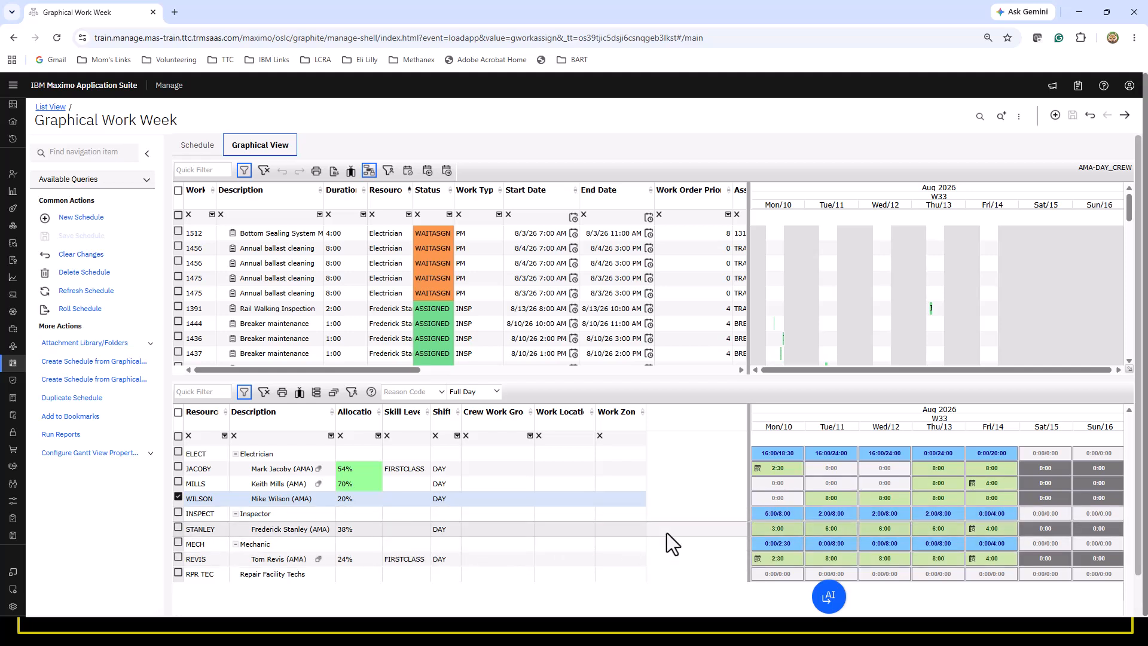
{"action": "left_click", "coordinate": [299, 393]}
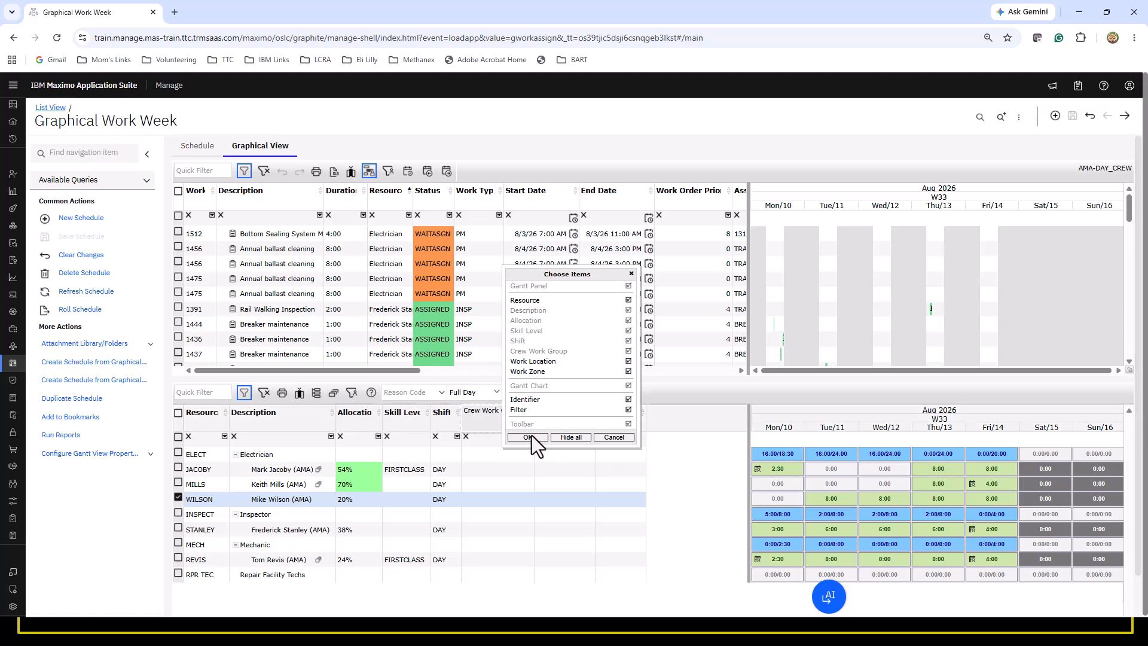
{"action": "left_click", "coordinate": [629, 362]}
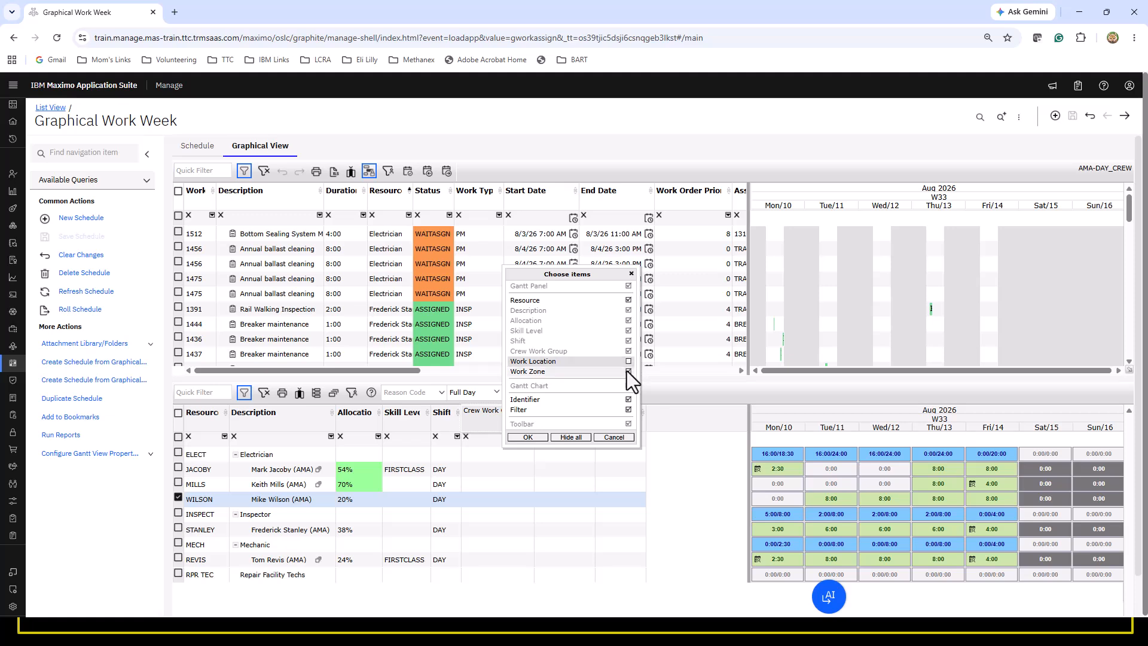
{"action": "left_click", "coordinate": [628, 371]}
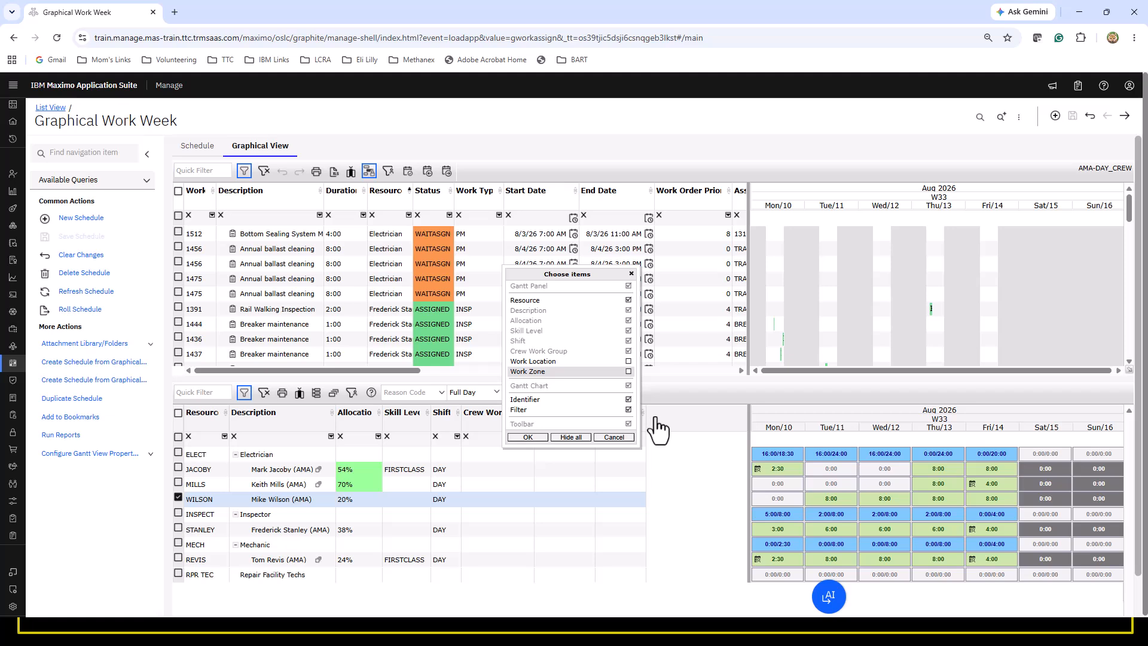
{"action": "left_click", "coordinate": [529, 437]}
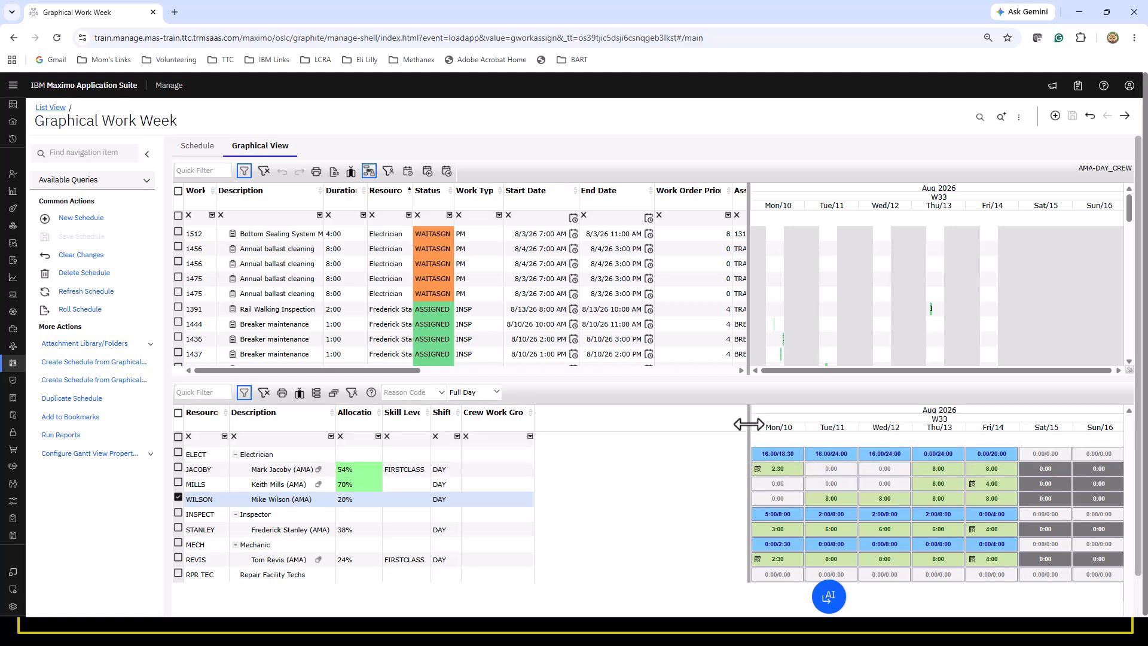
Step: Narrow the work and resource tables beside the timeline, keeping Start Date visible, and review the column choices for the work list
{"action": "left_click_drag", "start_coordinate": [748, 424], "coordinate": [543, 434]}
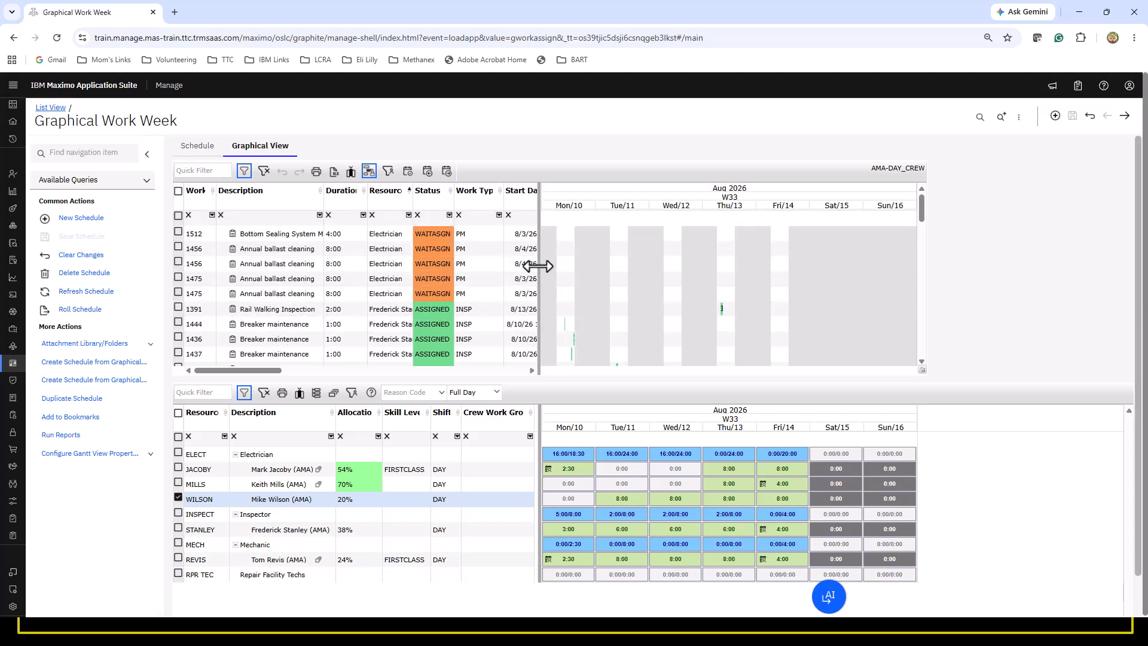
{"action": "left_click_drag", "start_coordinate": [535, 265], "coordinate": [607, 272]}
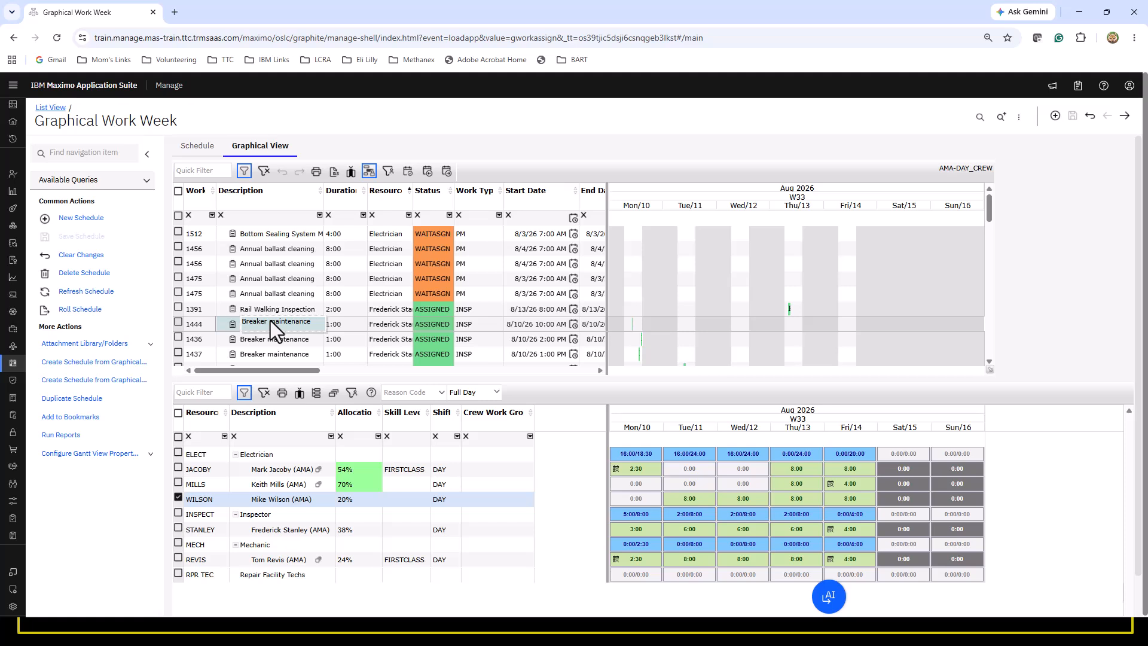
{"action": "left_click", "coordinate": [352, 173]}
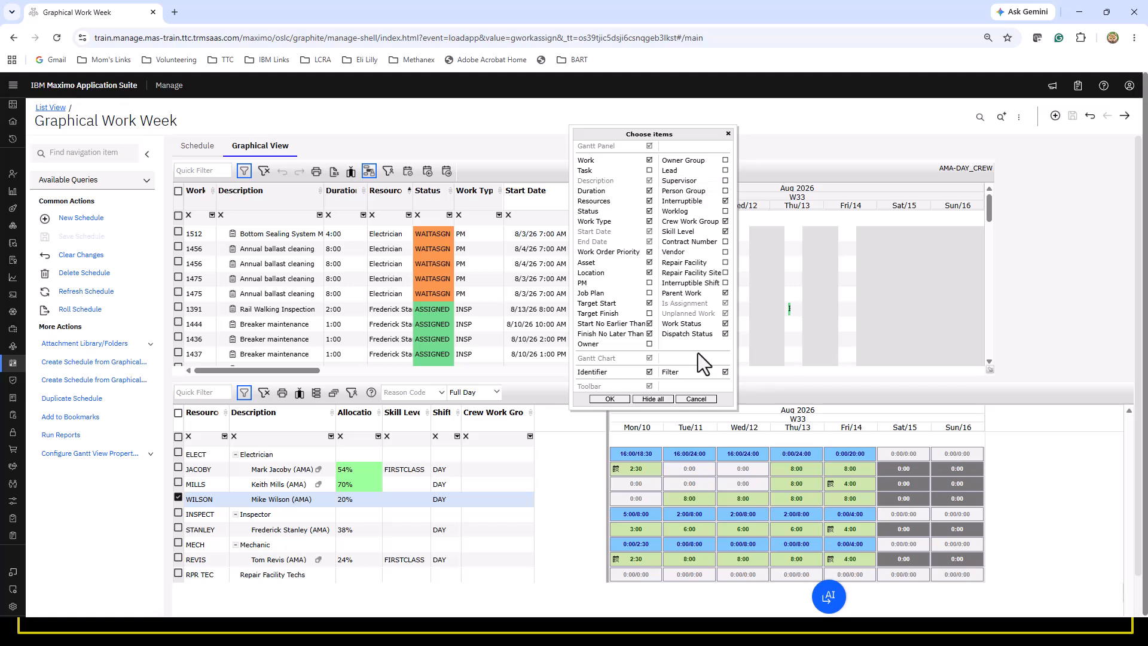
{"action": "left_click", "coordinate": [697, 399]}
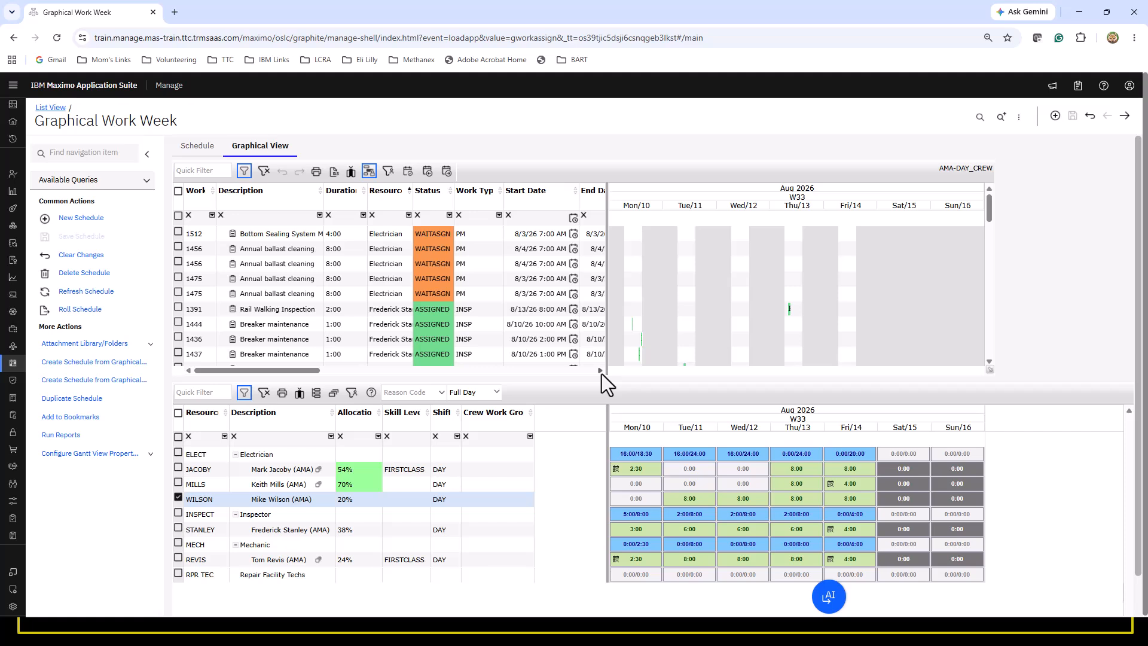
Step: Move the Work Order Priority column of the work list between the Resources and Status columns
{"action": "left_click_drag", "start_coordinate": [600, 372], "coordinate": [602, 374]}
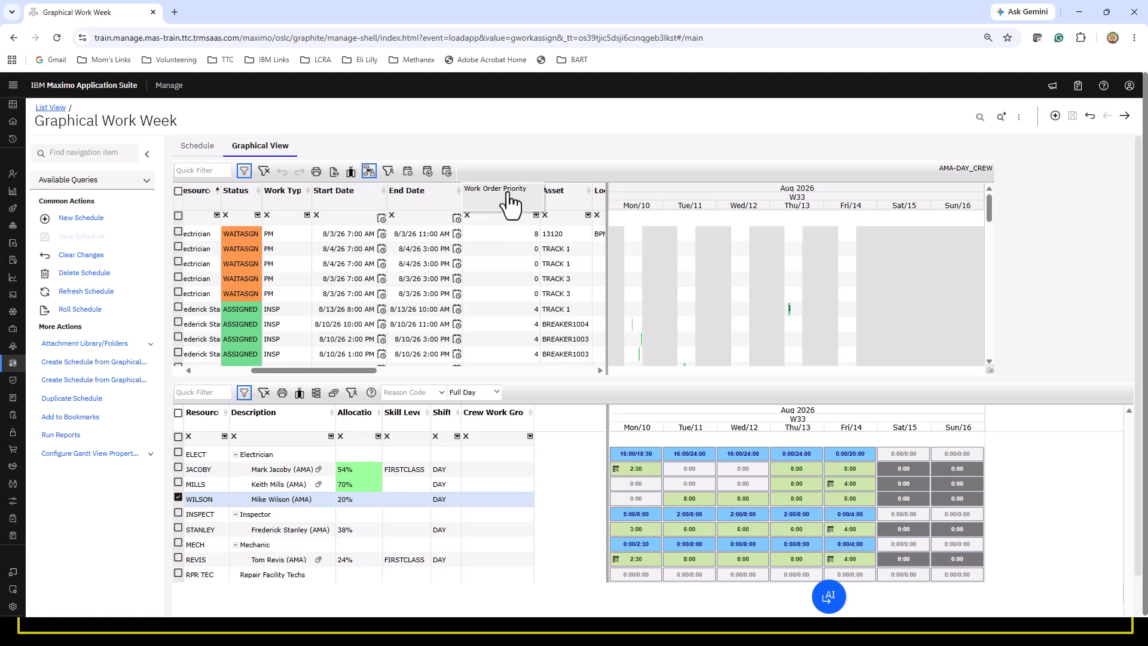
{"action": "mouse_move", "coordinate": [508, 197]}
{"action": "left_mouse_down"}
{"action": "mouse_move", "coordinate": [336, 230]}
{"action": "mouse_move", "coordinate": [226, 207]}
{"action": "left_mouse_up"}
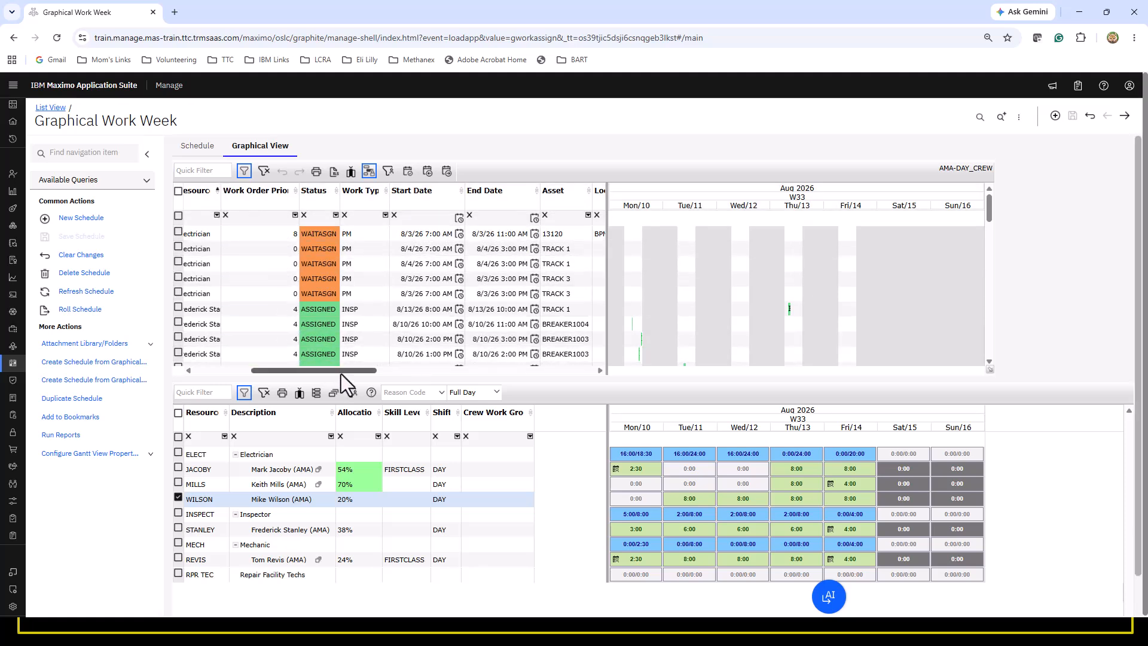
{"action": "left_click_drag", "start_coordinate": [341, 374], "coordinate": [256, 368]}
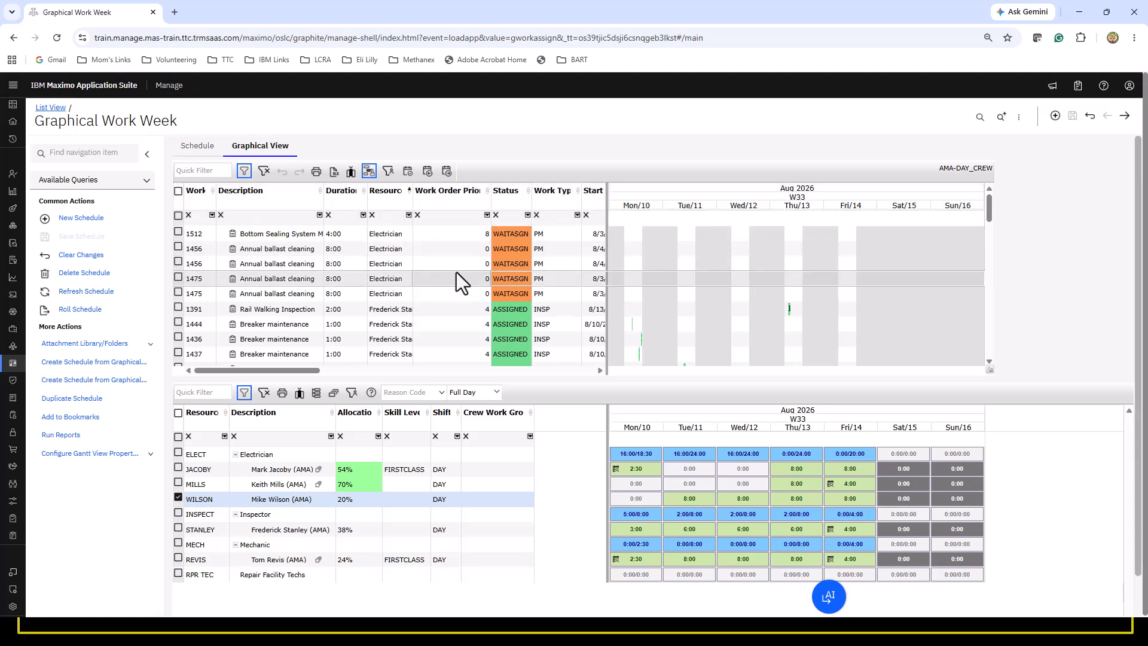
Step: Sort the work list by Work Order Priority and re-sort it by Status in descending order, widening the table to show Start Date
{"action": "left_click", "coordinate": [487, 192]}
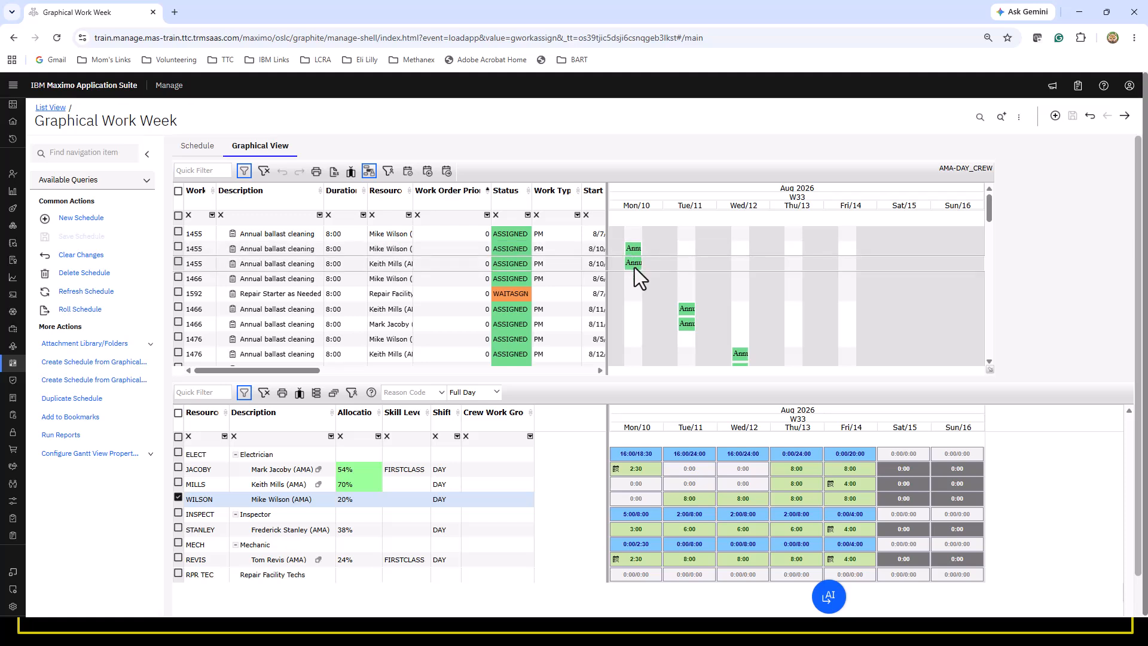
{"action": "left_click", "coordinate": [528, 207]}
{"action": "left_click", "coordinate": [530, 205]}
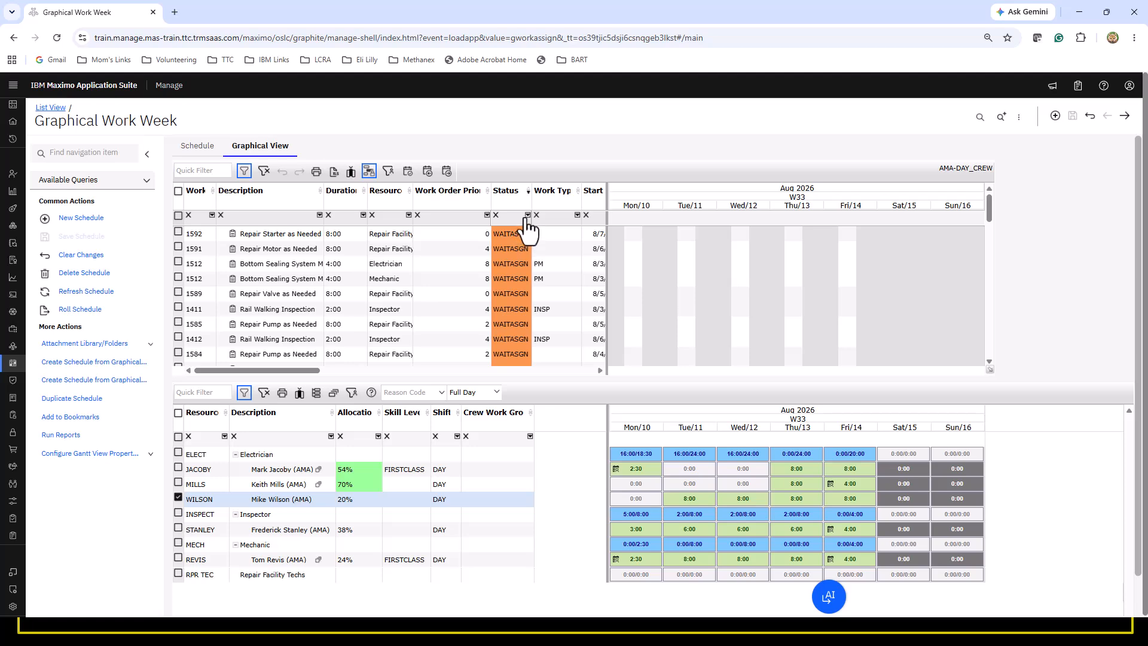
{"action": "scroll", "coordinate": [503, 240], "scroll_direction": "down", "scroll_amount": 2}
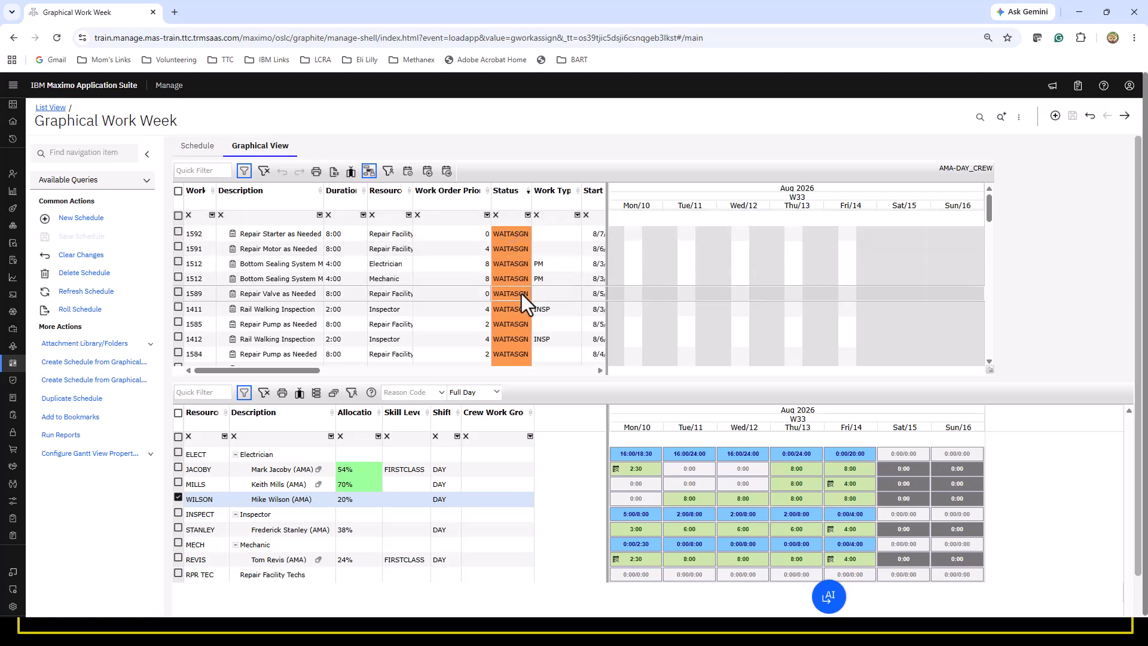
{"action": "scroll", "coordinate": [522, 293], "scroll_direction": "down", "scroll_amount": 10}
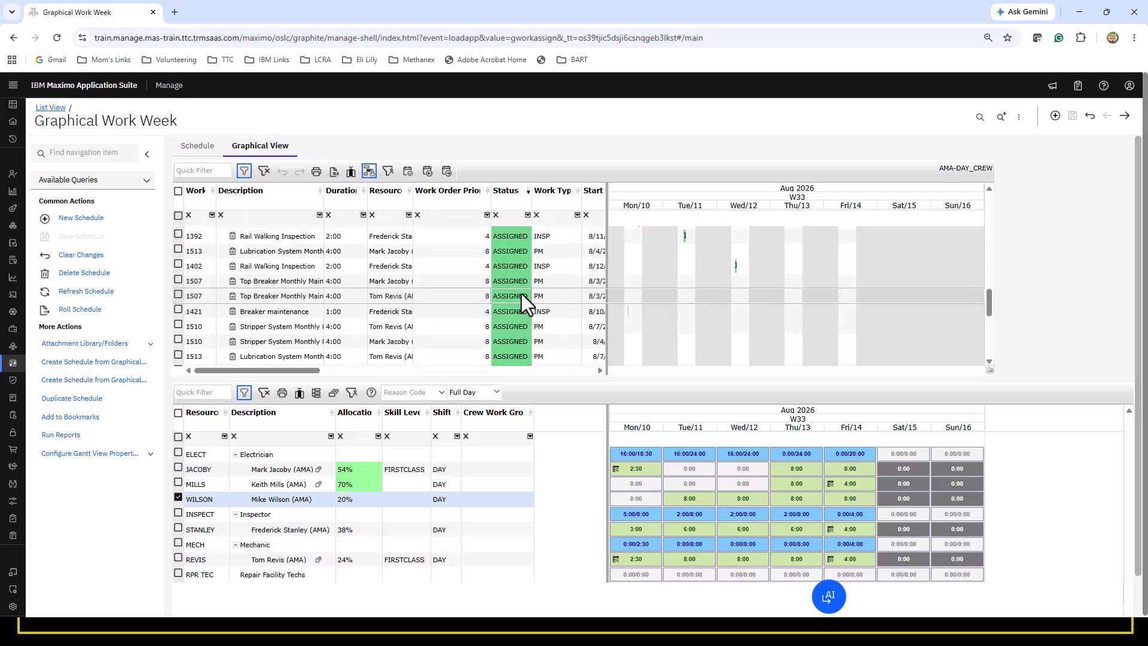
{"action": "scroll", "coordinate": [521, 293], "scroll_direction": "up", "scroll_amount": 12}
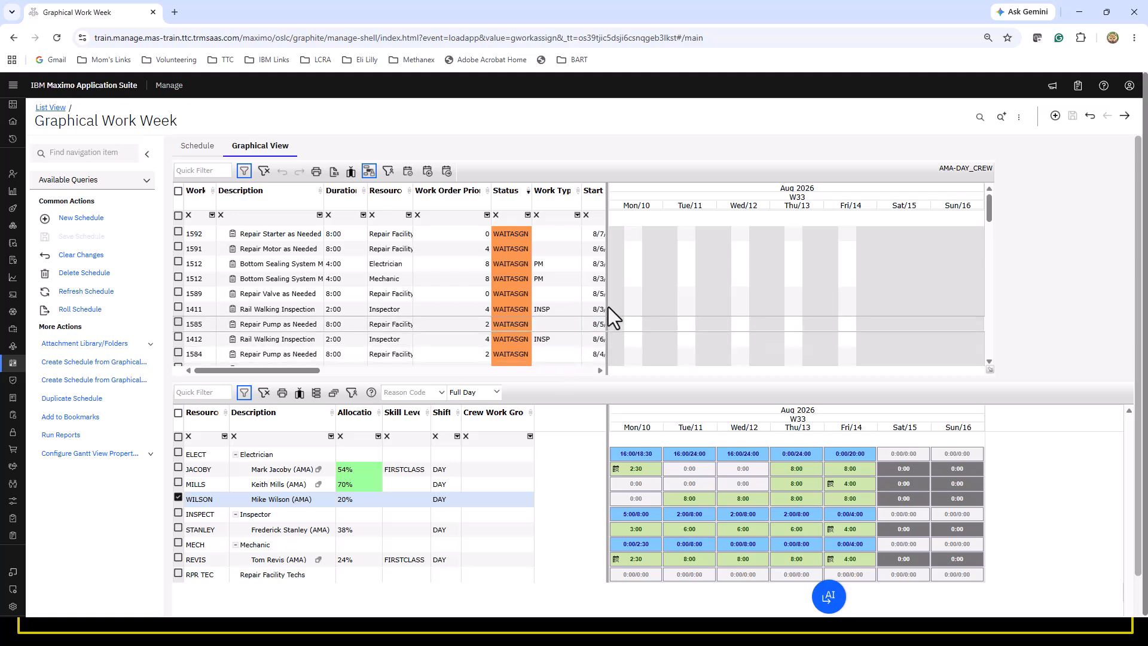
{"action": "left_click_drag", "start_coordinate": [611, 302], "coordinate": [694, 308]}
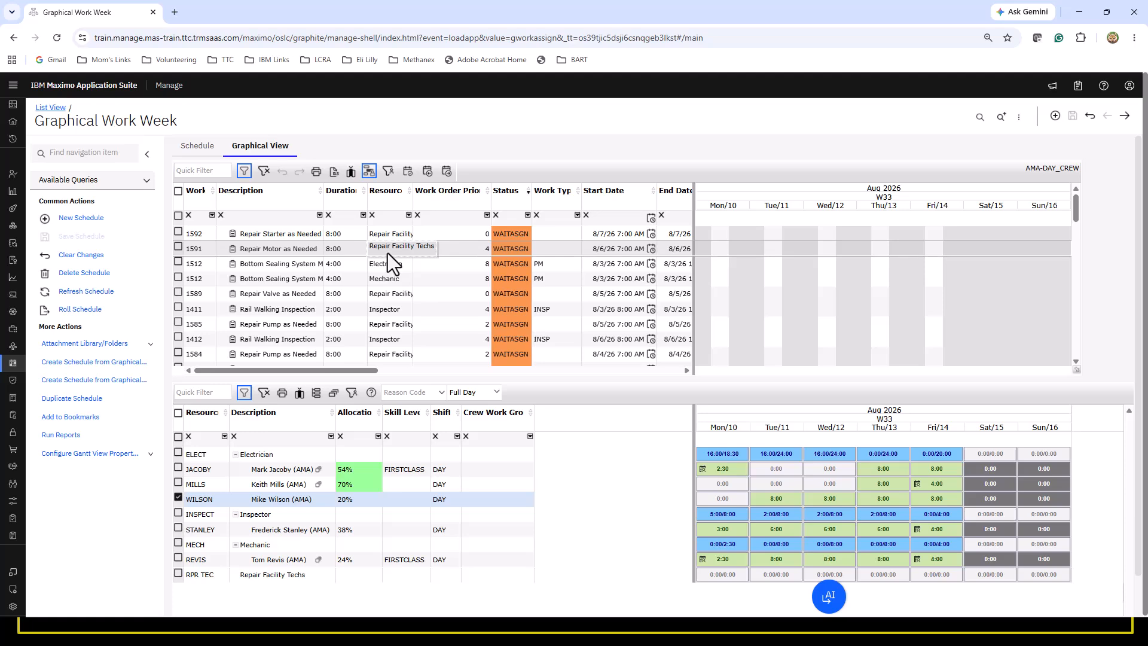
Step: View the following week on the timeline and return to the week of August 10, 2026
{"action": "left_click", "coordinate": [446, 173]}
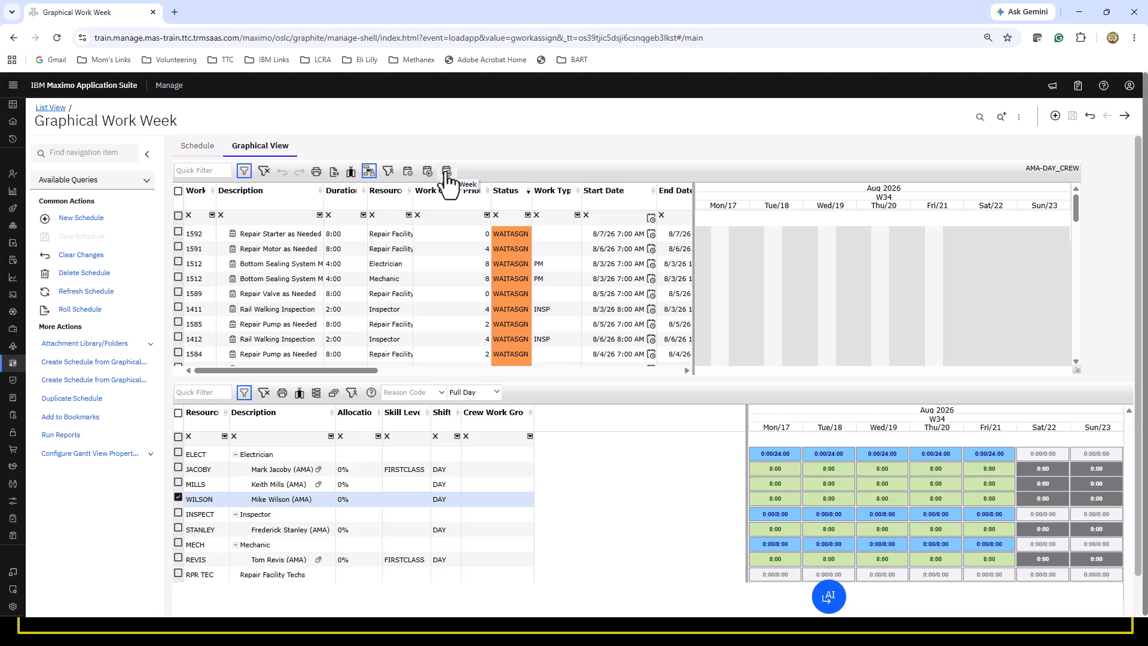
{"action": "left_click", "coordinate": [407, 172]}
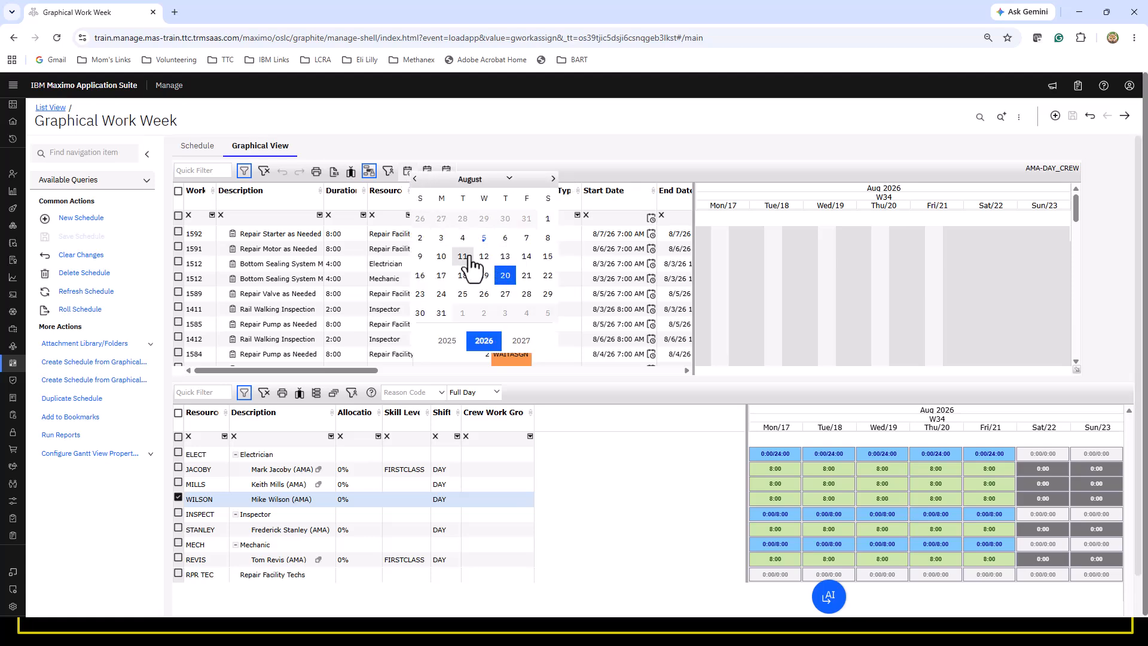
{"action": "left_click", "coordinate": [442, 257]}
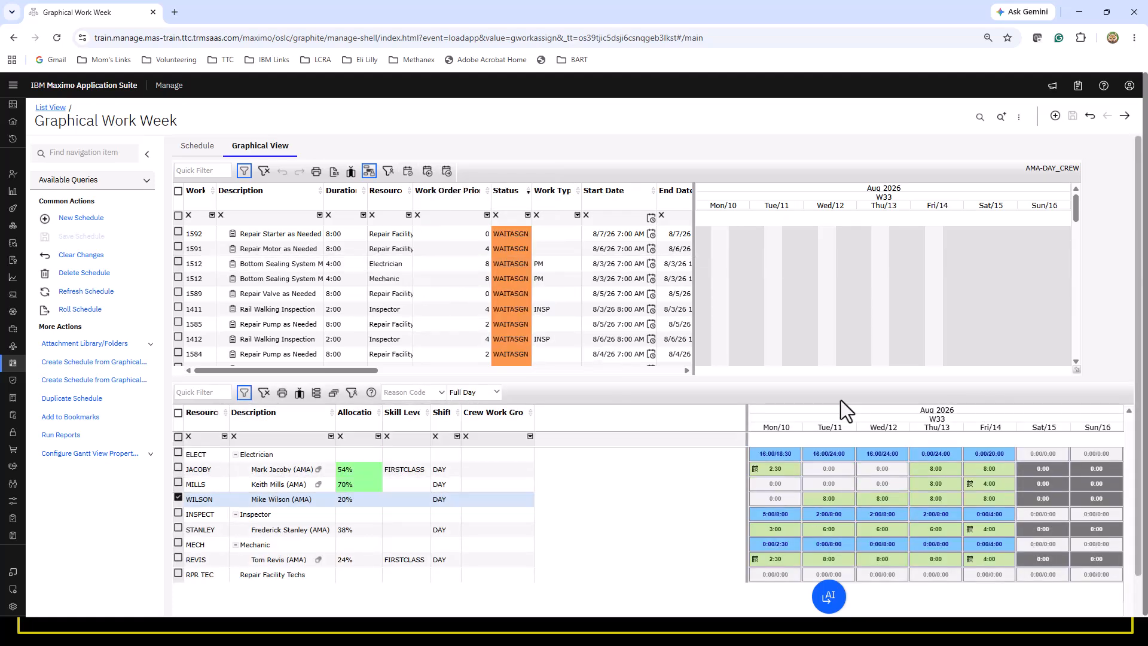
Step: Assign the waiting Repair Starter, Repair Motor and Repair Valve jobs to the AMA mechanic starting Tuesday, August 11, 2026
{"action": "left_click", "coordinate": [447, 176]}
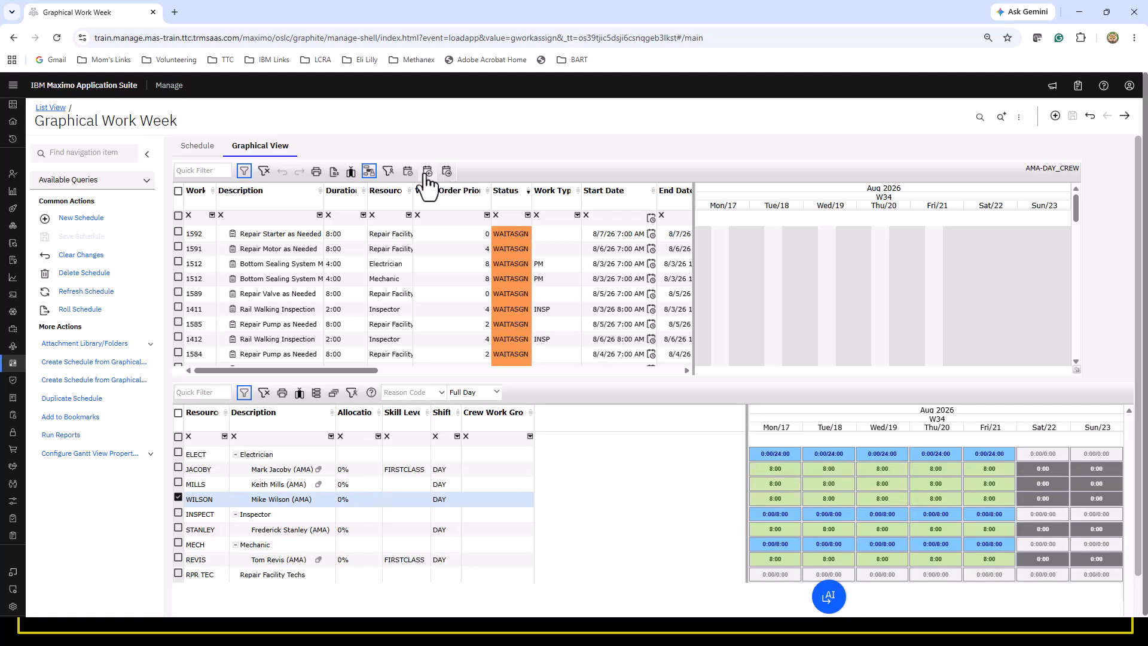
{"action": "left_click", "coordinate": [427, 173]}
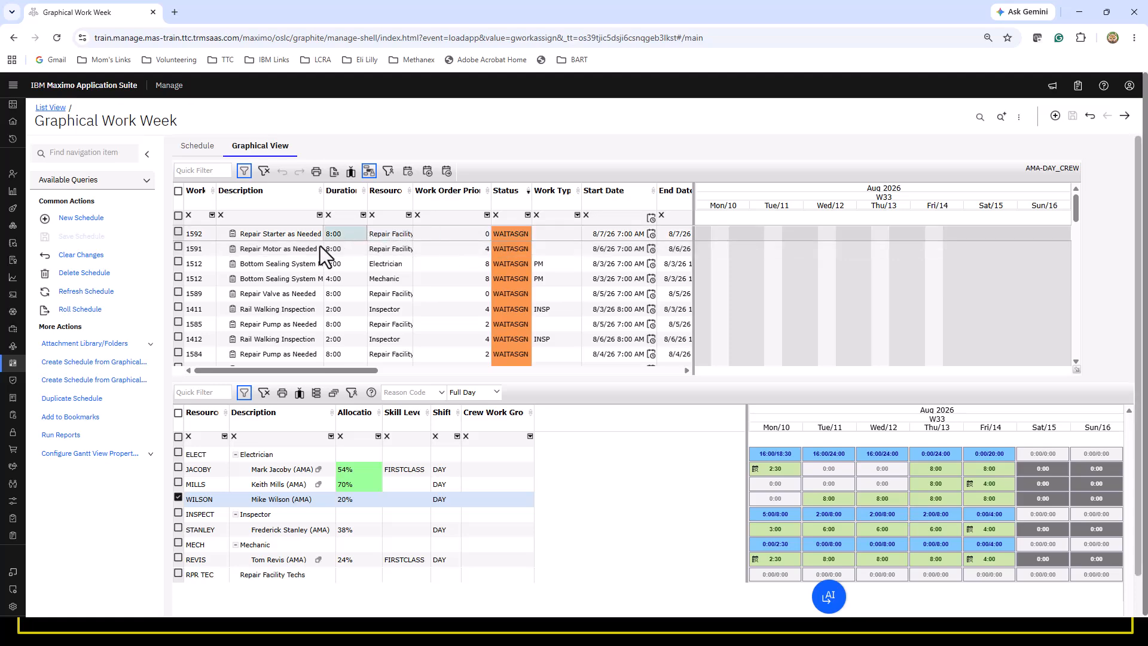
{"action": "left_click", "coordinate": [178, 232]}
{"action": "left_click", "coordinate": [178, 248]}
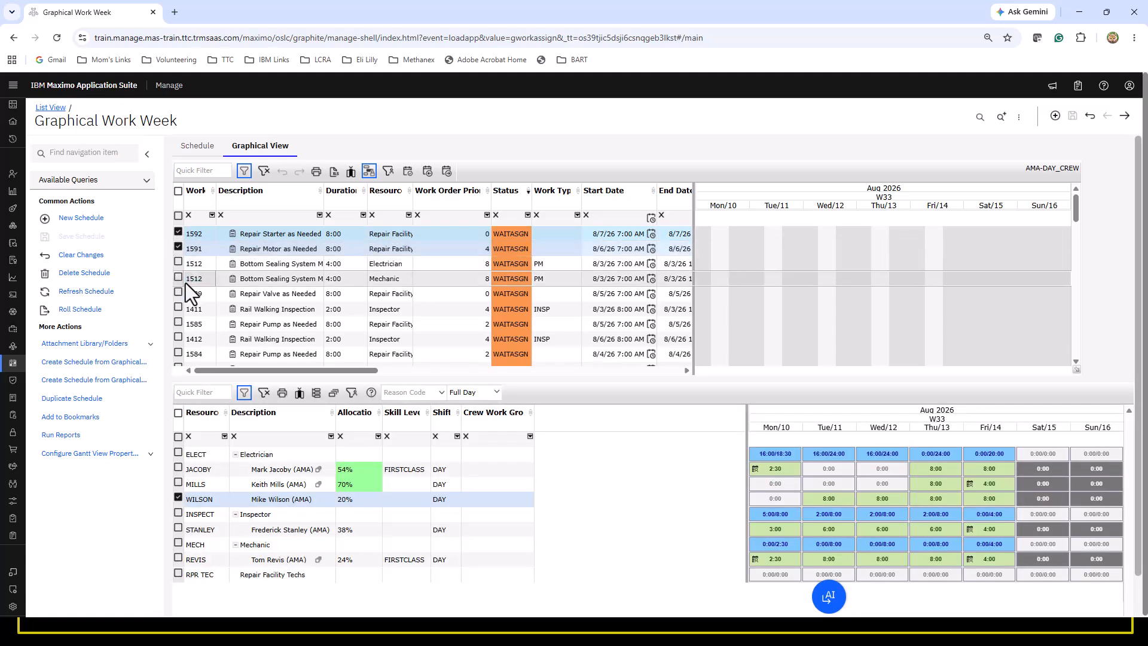
{"action": "left_click", "coordinate": [178, 293]}
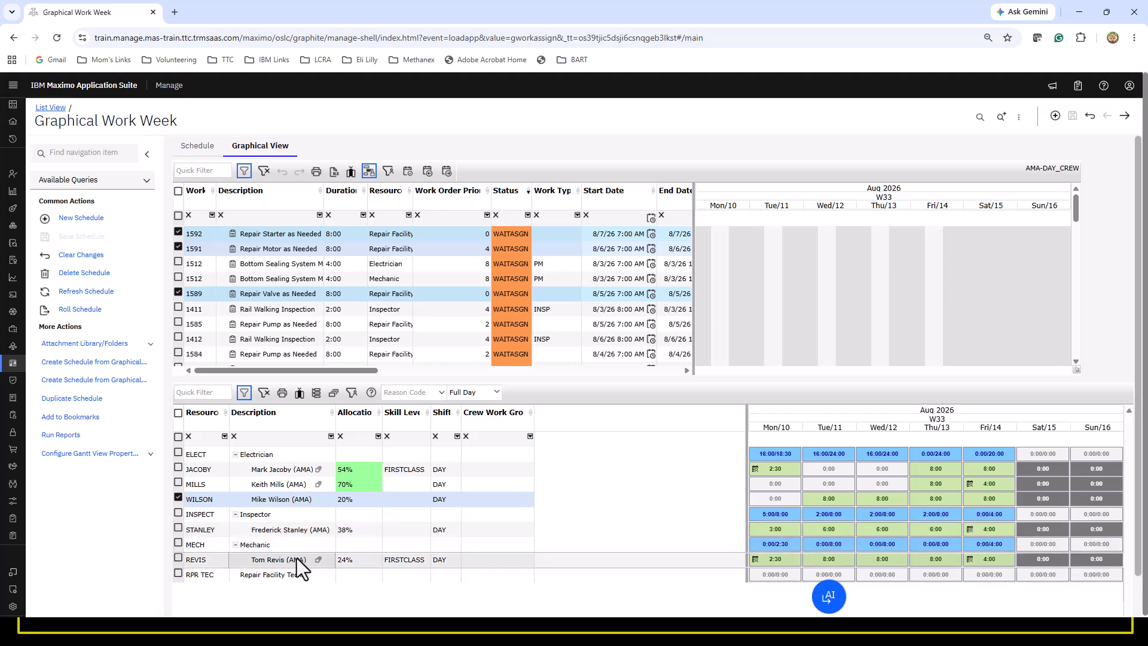
{"action": "left_click", "coordinate": [179, 558]}
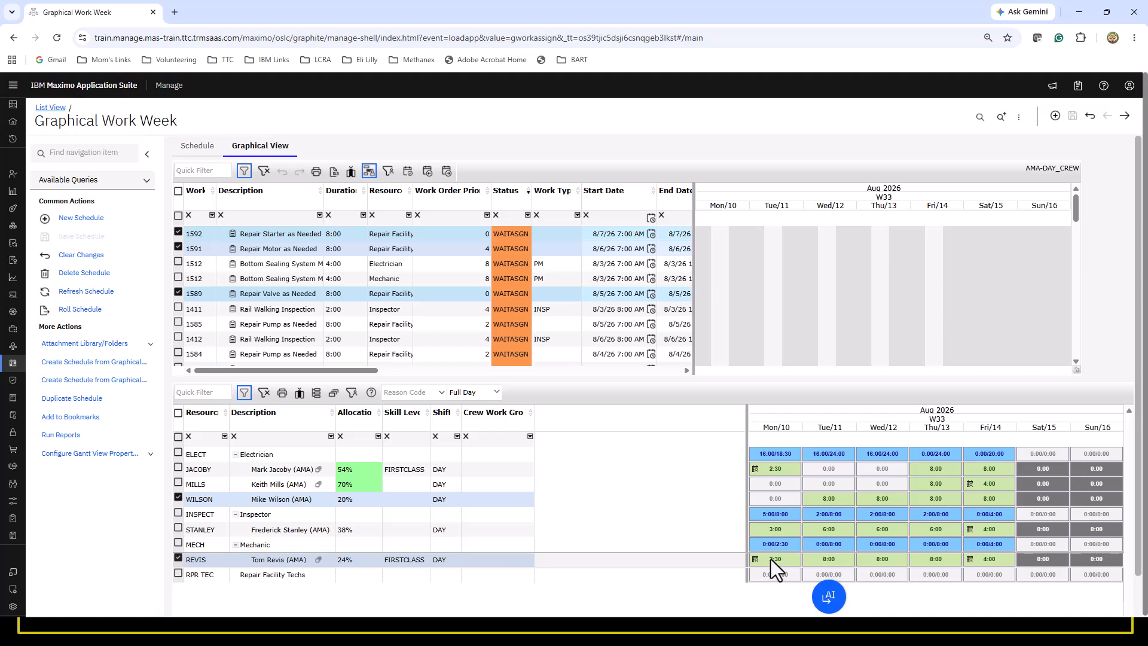
{"action": "left_click", "coordinate": [830, 558]}
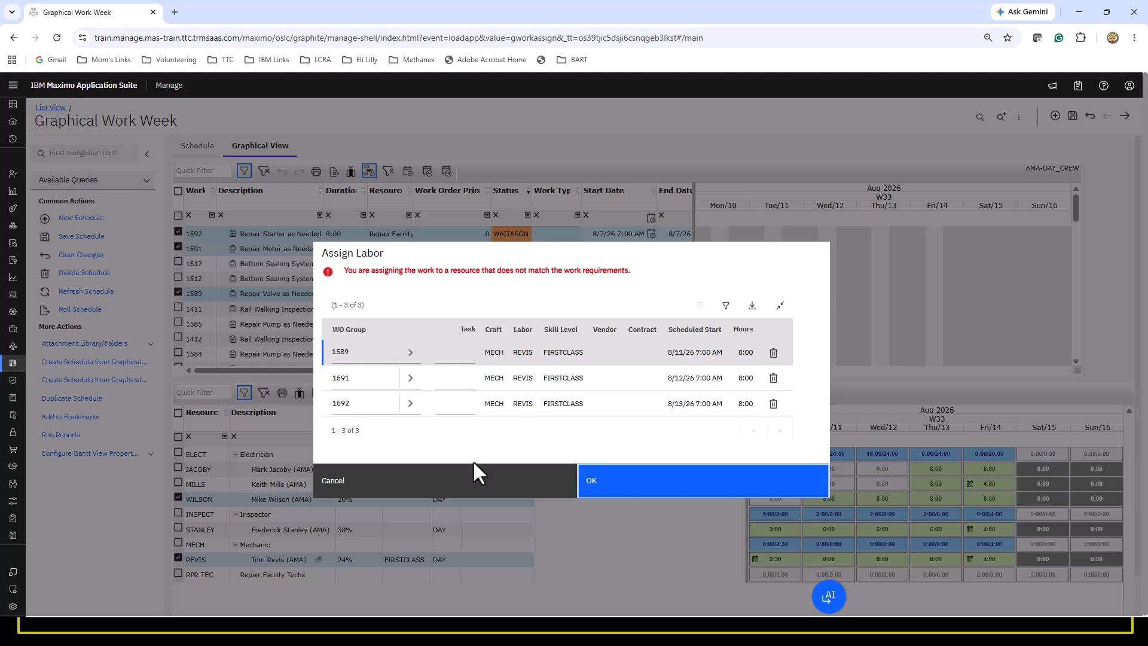
{"action": "left_click", "coordinate": [627, 480]}
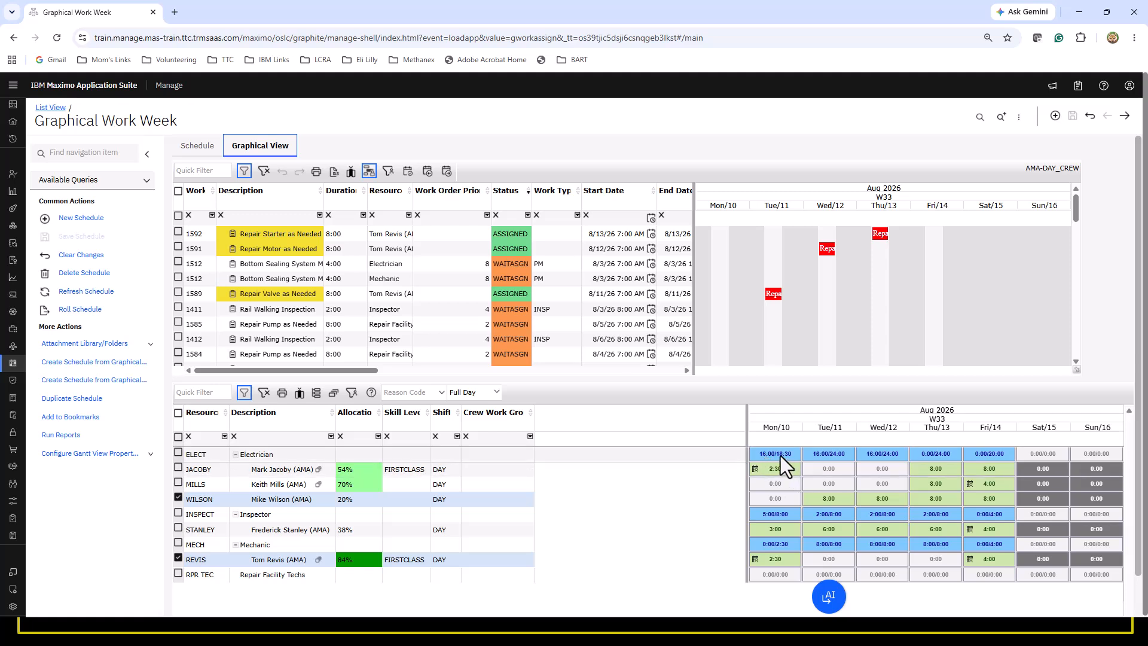
Step: Collapse the Electrician, Inspector and Mechanic groups to review daily availability by craft, and expand all groups again
{"action": "left_click", "coordinate": [235, 455]}
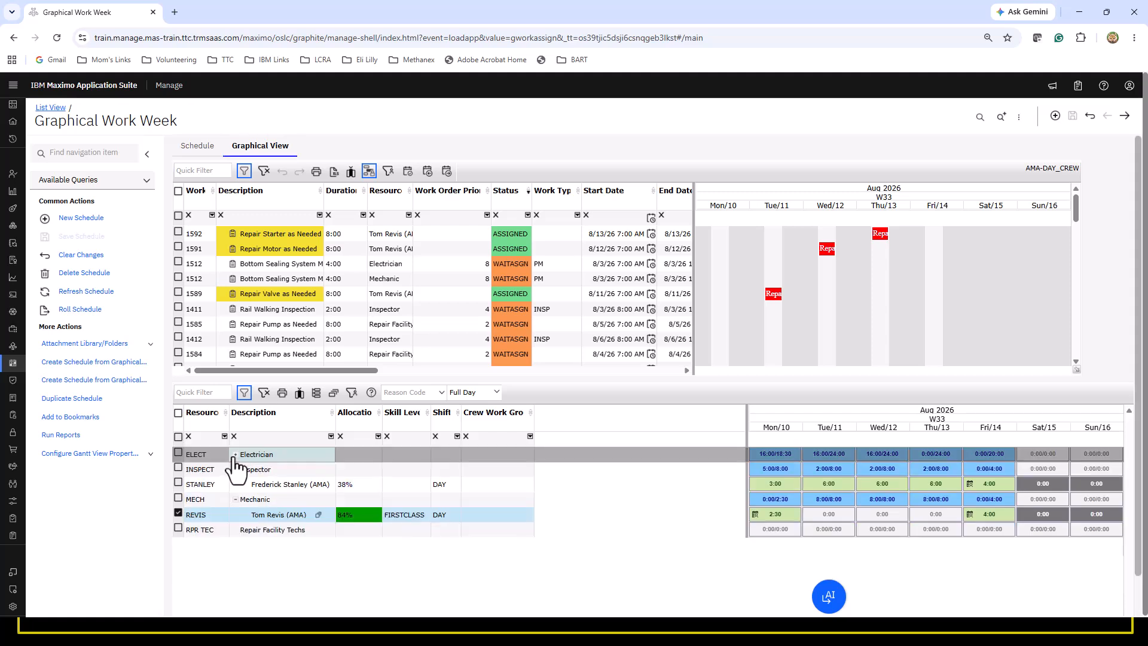
{"action": "left_click", "coordinate": [236, 470]}
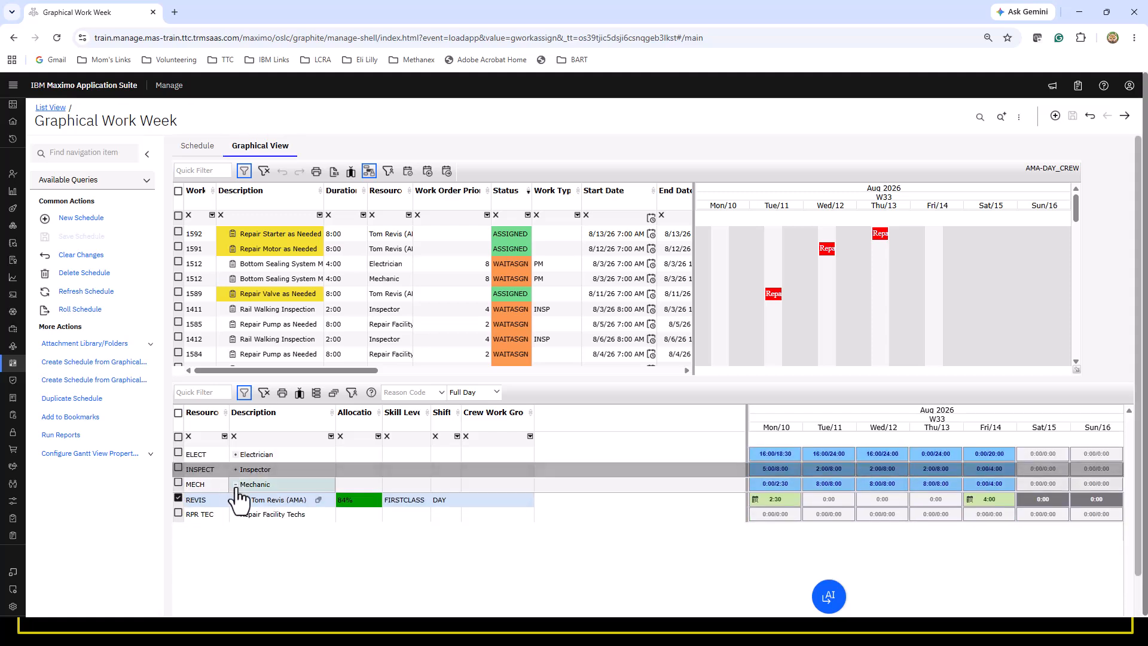
{"action": "left_click", "coordinate": [236, 484]}
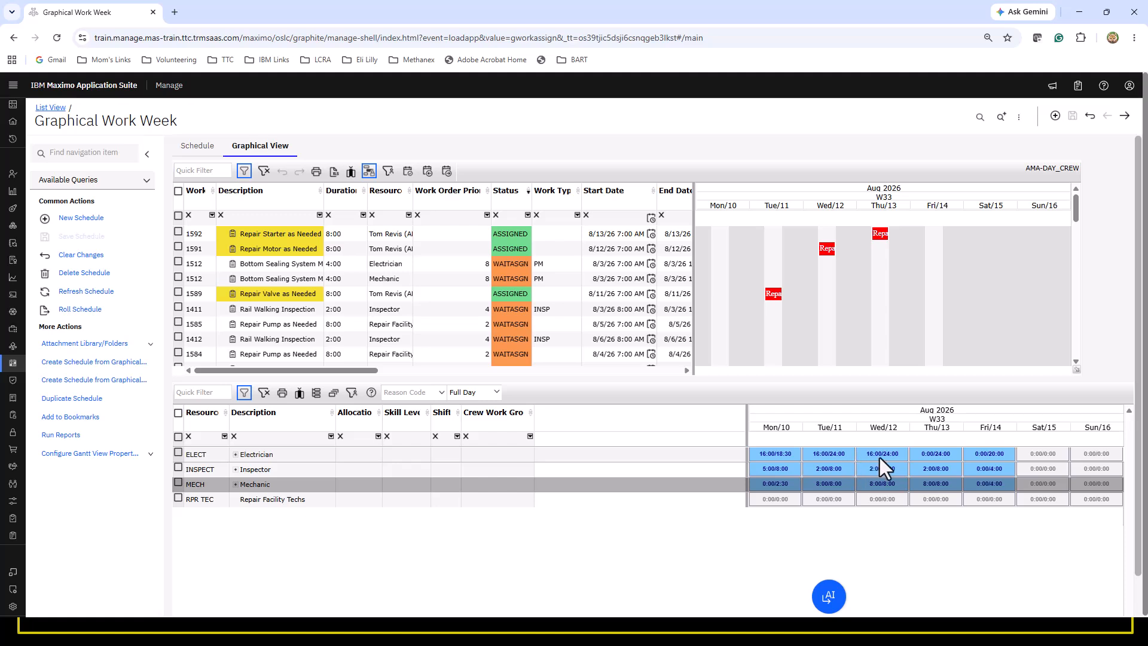
{"action": "left_click", "coordinate": [895, 459]}
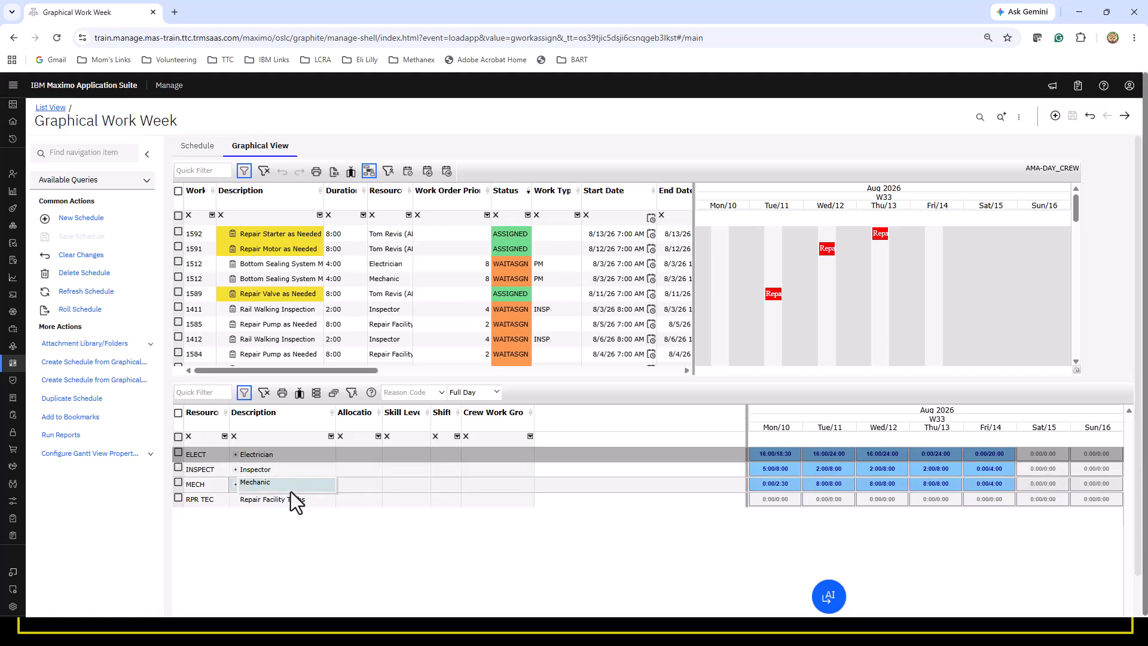
{"action": "left_click", "coordinate": [317, 394]}
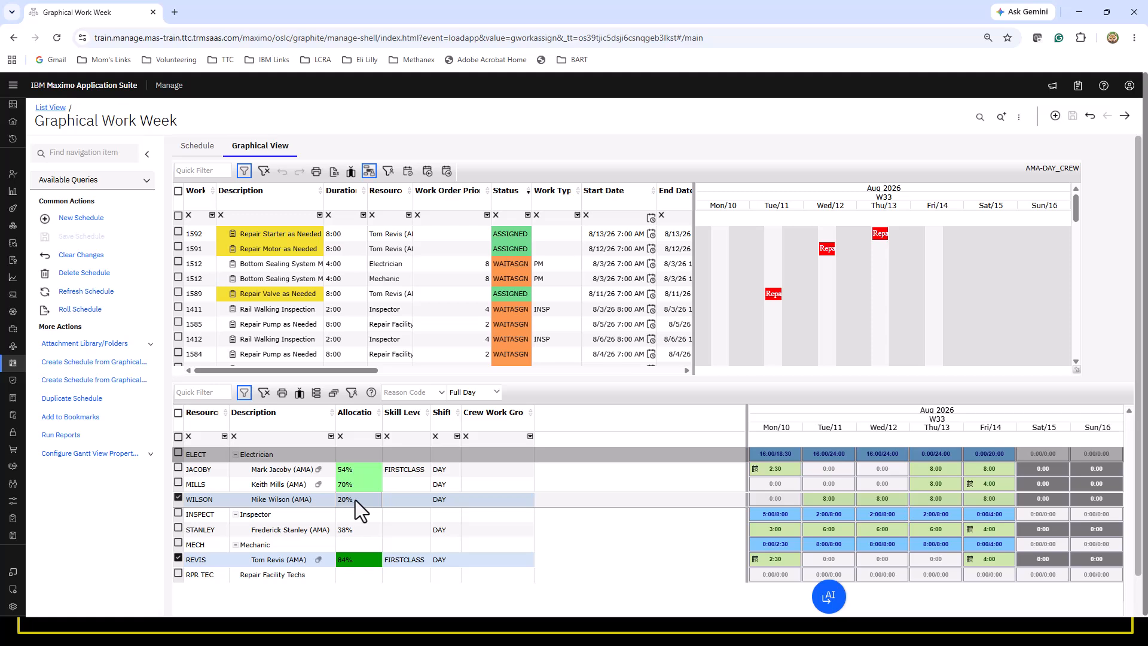
Step: Try to filter the work list's Resources column to Electrician, refreshing the schedule and reapplying the filter
{"action": "left_click", "coordinate": [408, 215]}
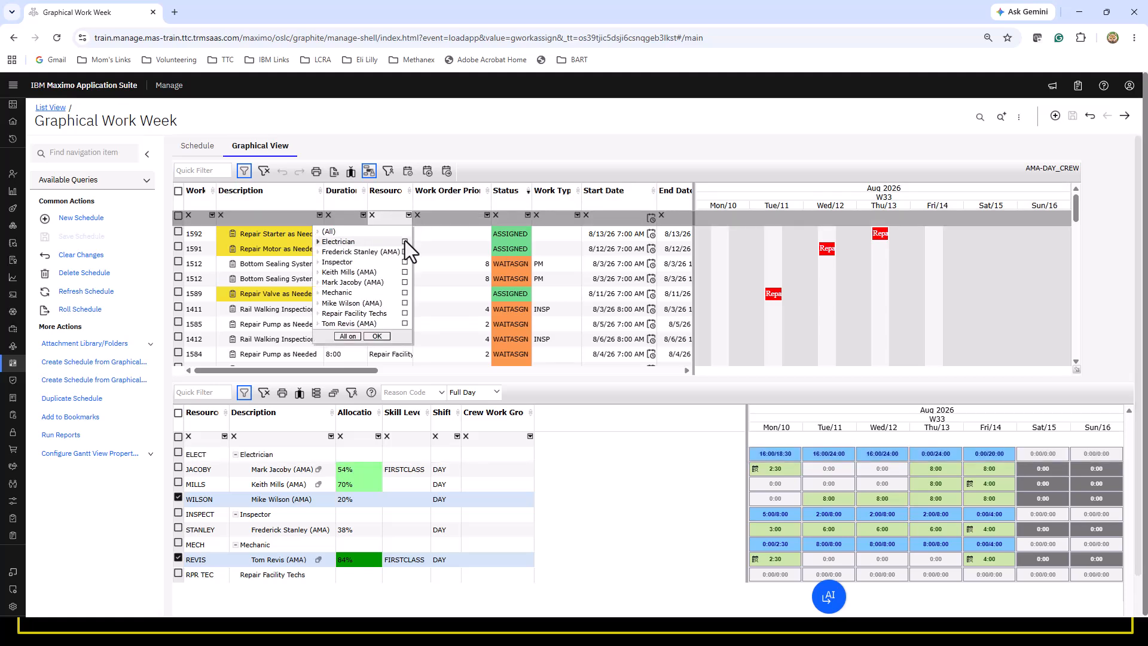
{"action": "left_click", "coordinate": [404, 241]}
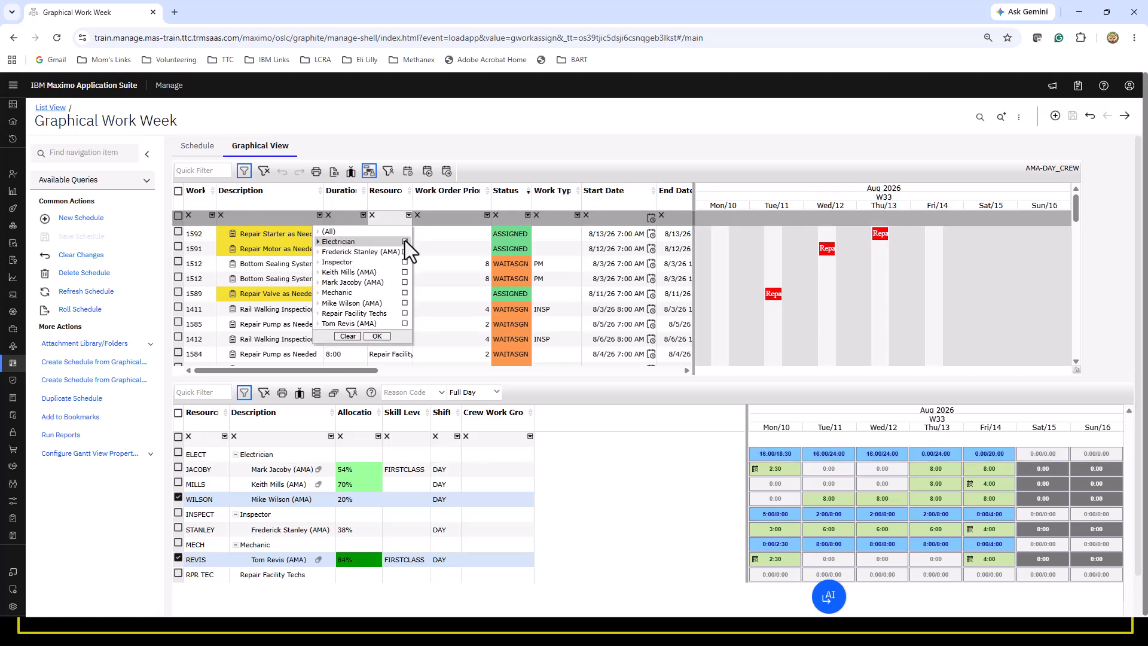
{"action": "left_click", "coordinate": [384, 335]}
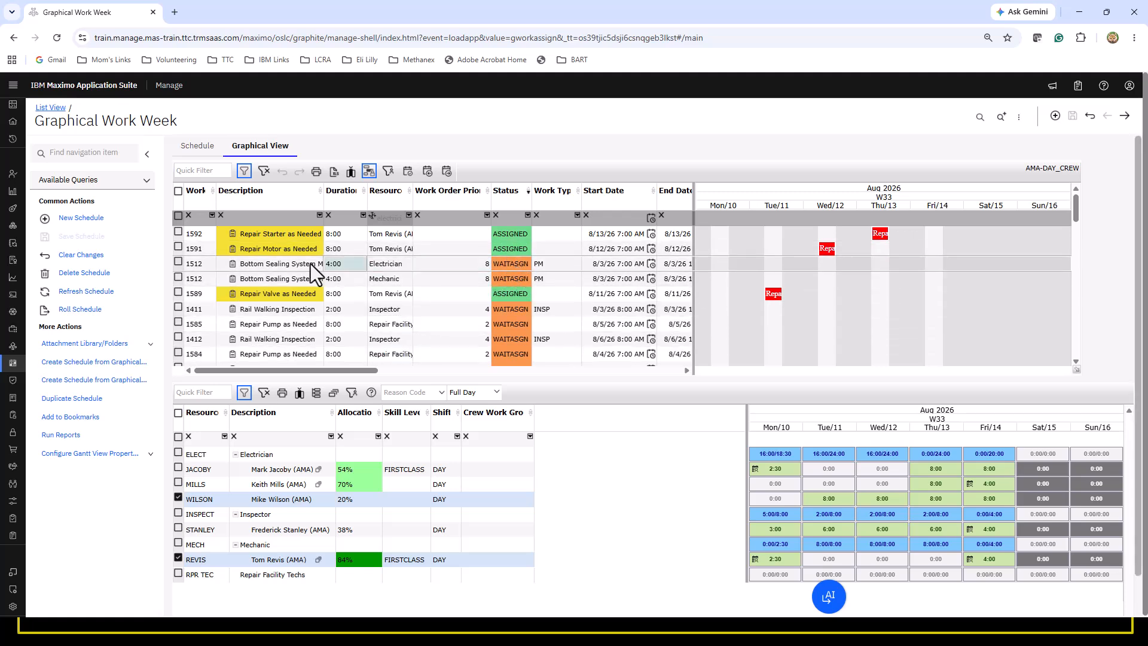
{"action": "left_click", "coordinate": [100, 293]}
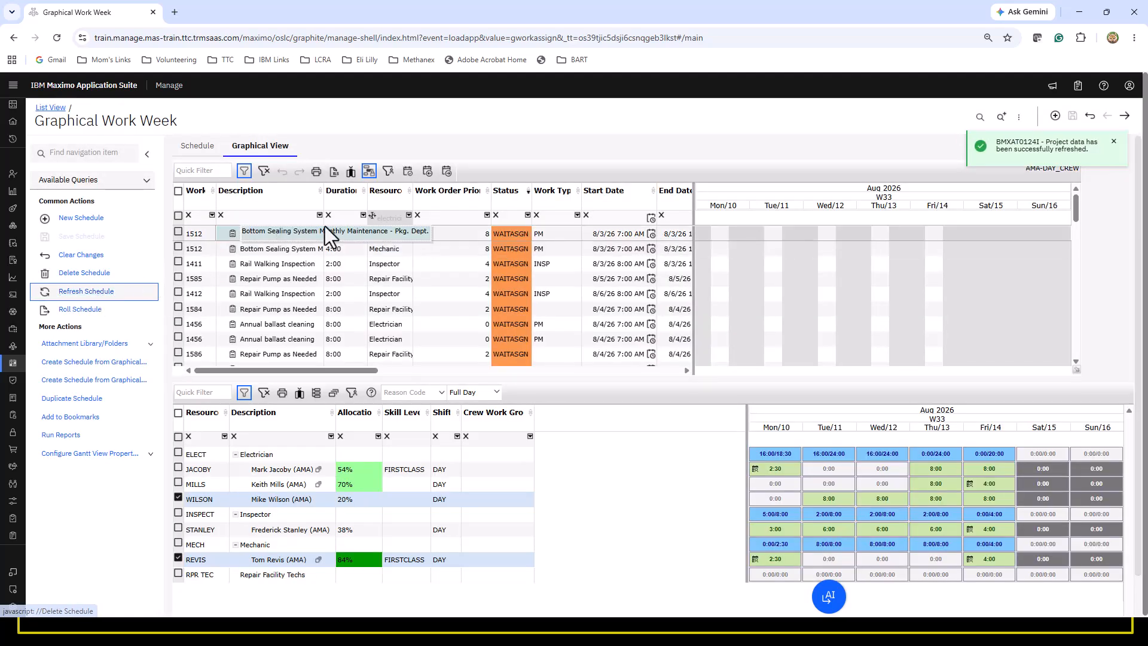
{"action": "left_click", "coordinate": [408, 215]}
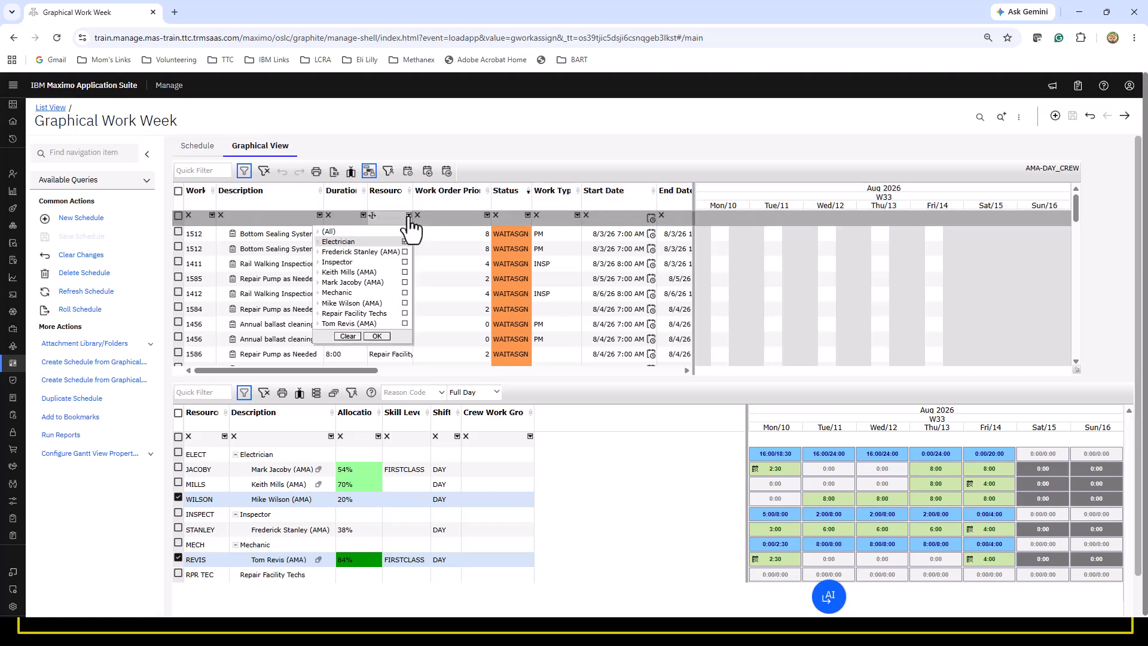
{"action": "left_click", "coordinate": [375, 336]}
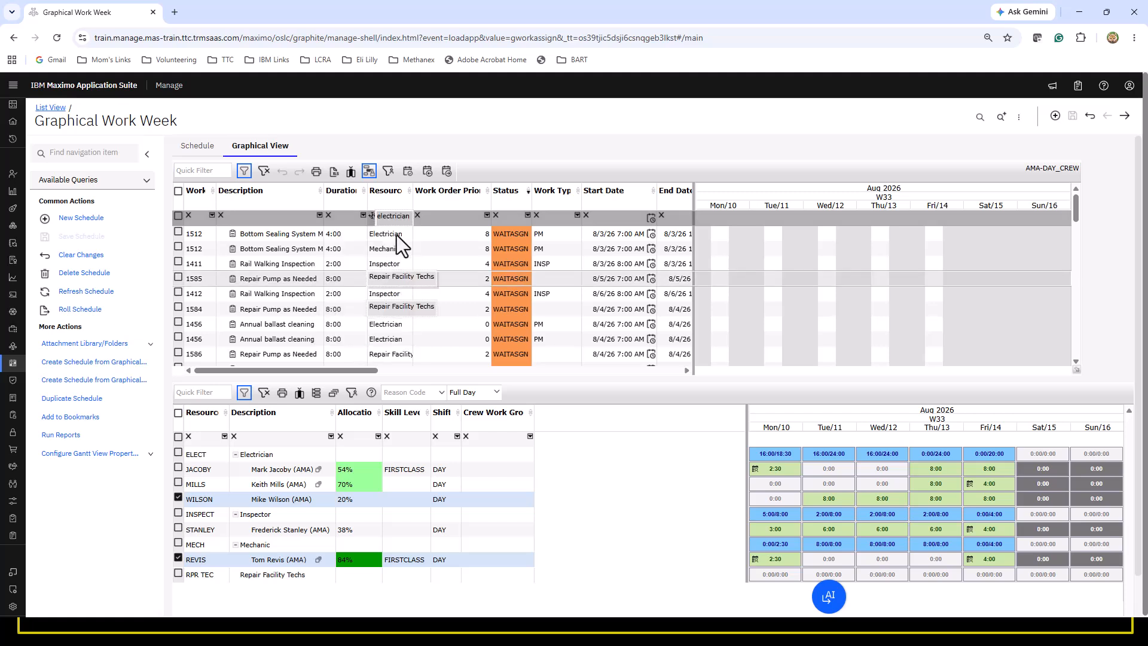
Step: Sort the work by Resources and assign the electrician Bottom Sealing System job and each Annual ballast cleaning work order's first row to the third electrician from August 13
{"action": "left_click", "coordinate": [409, 192]}
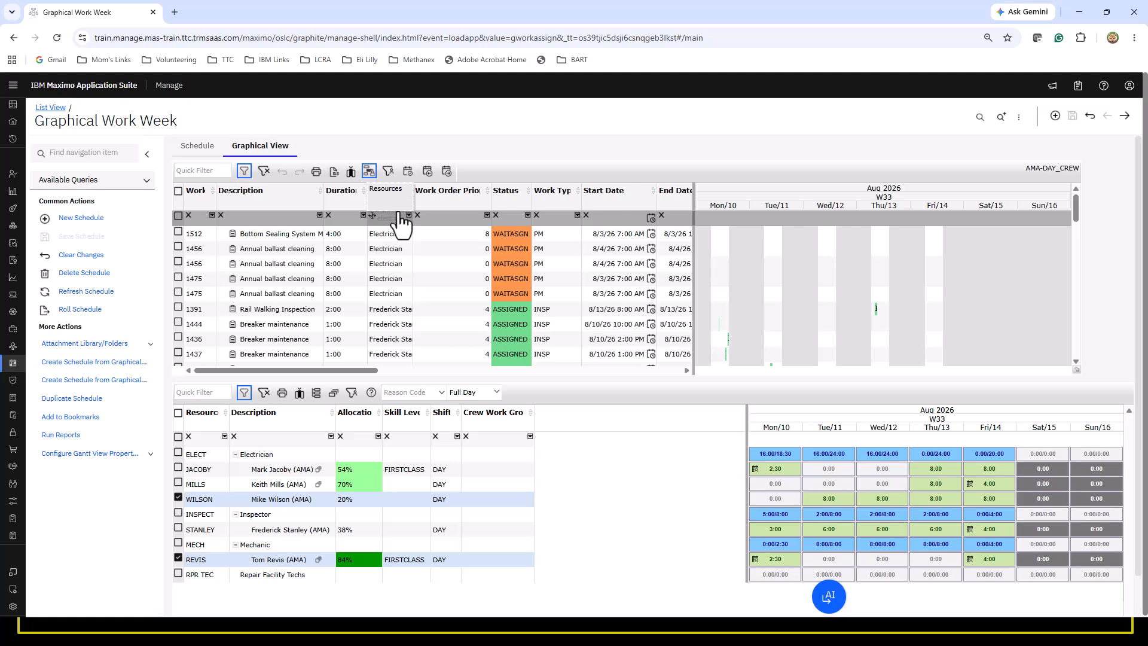
{"action": "left_click_drag", "start_coordinate": [396, 261], "coordinate": [184, 235]}
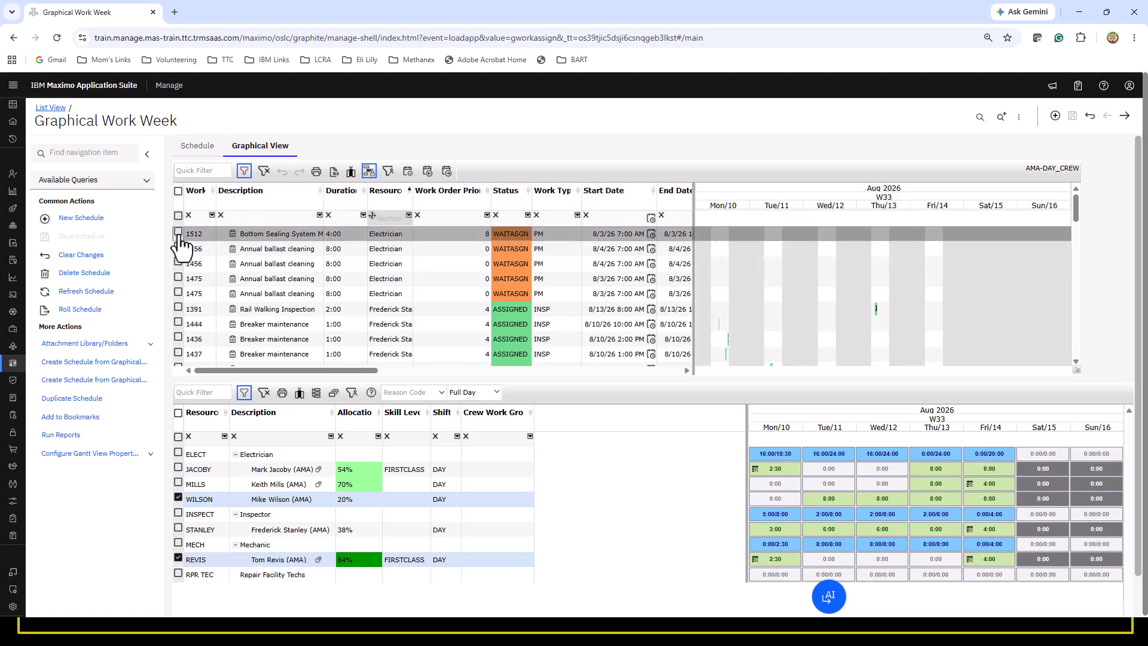
{"action": "left_click", "coordinate": [178, 232]}
{"action": "left_click", "coordinate": [178, 248]}
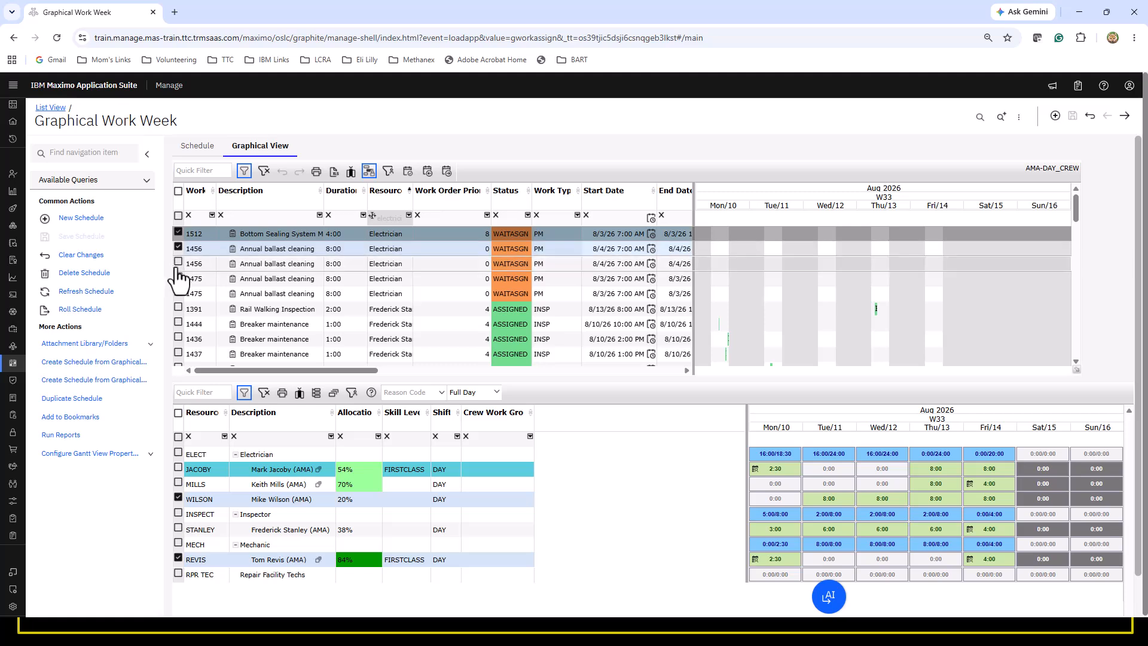
{"action": "left_click", "coordinate": [178, 263]}
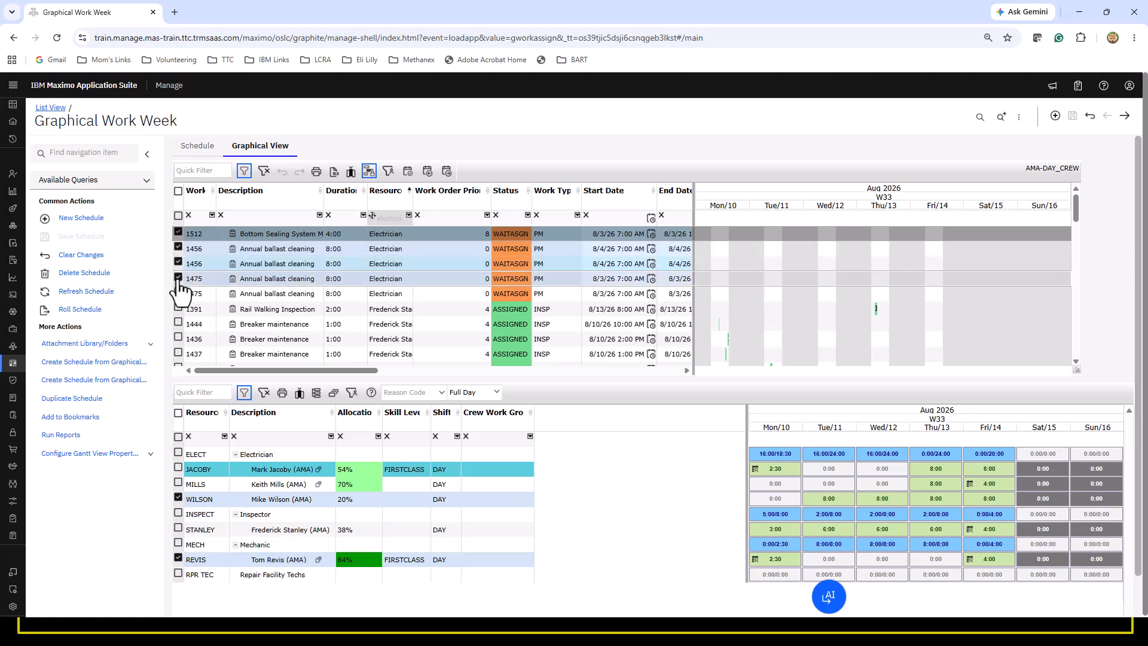
{"action": "left_click", "coordinate": [178, 278]}
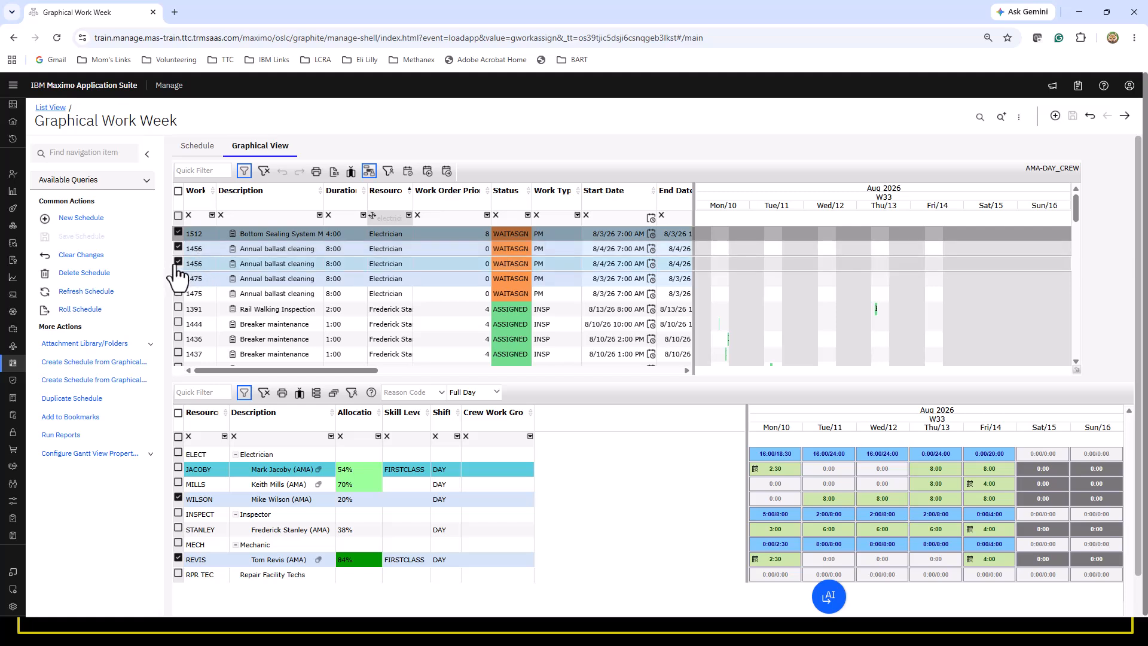
{"action": "left_click", "coordinate": [178, 264]}
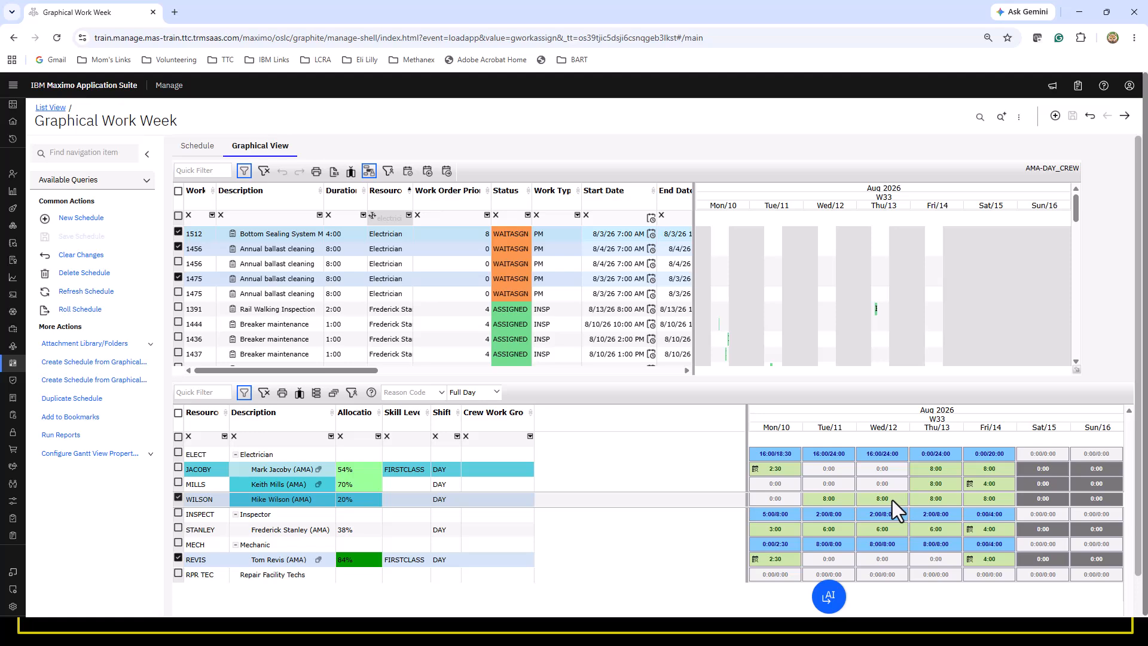
{"action": "left_click", "coordinate": [924, 498]}
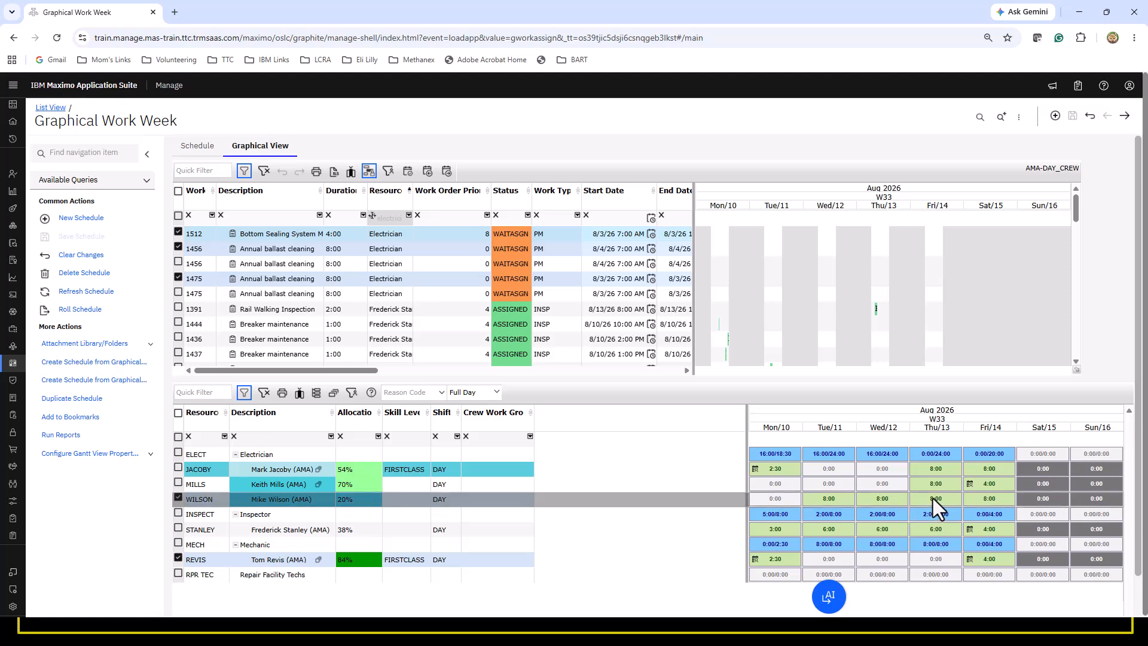
{"action": "left_click", "coordinate": [933, 497]}
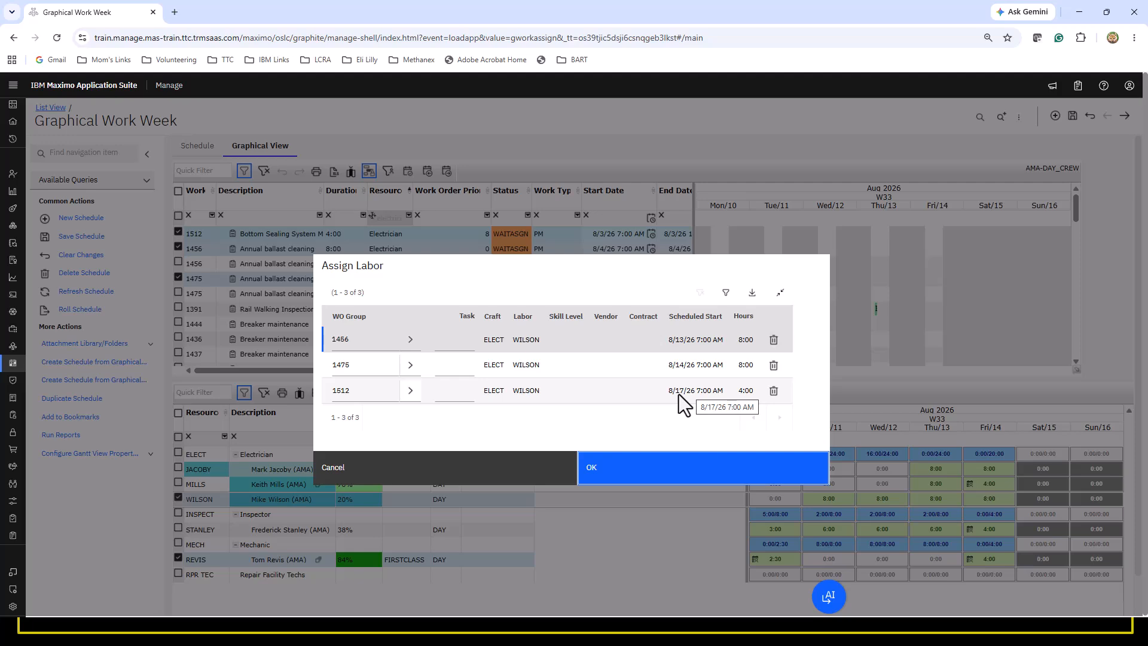
{"action": "left_click", "coordinate": [625, 469]}
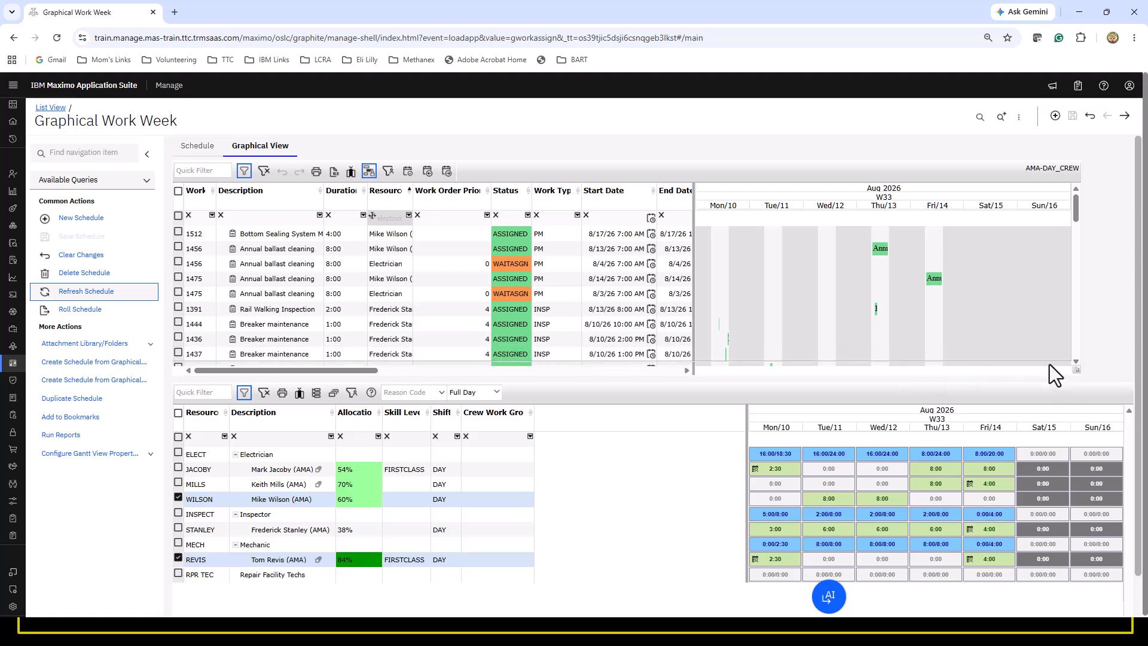
Step: Move the Bottom Sealing System assignment from the following week to August 12, 2026 at 8:00 AM and return to the week of August 10
{"action": "left_click", "coordinate": [446, 172]}
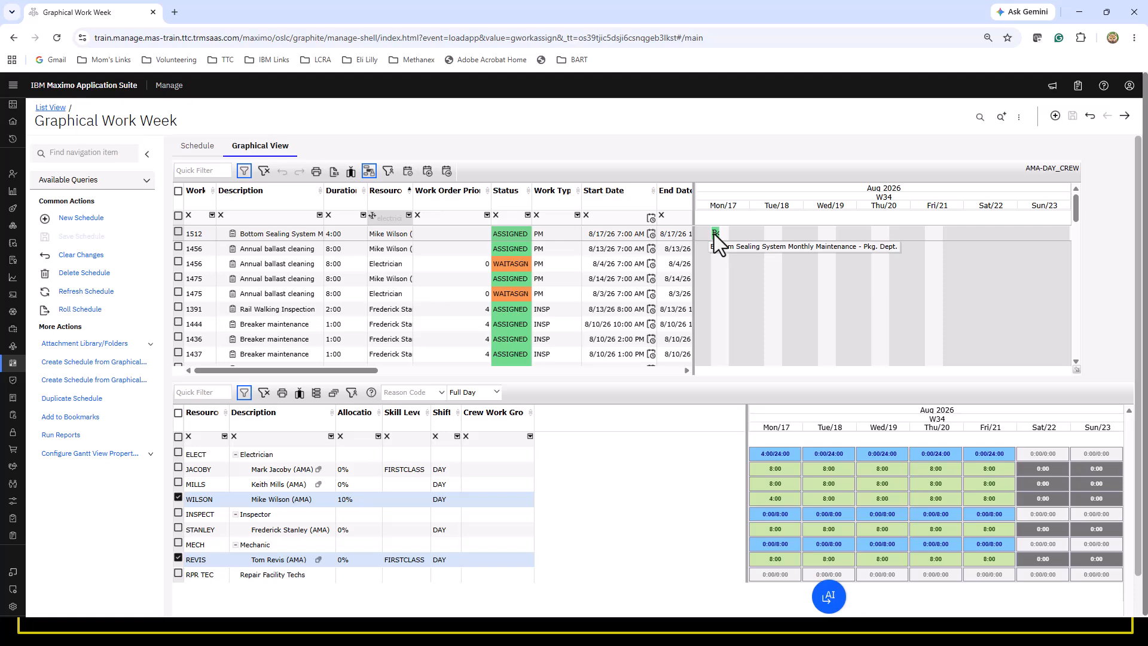
{"action": "mouse_move", "coordinate": [716, 233]}
{"action": "left_mouse_down"}
{"action": "mouse_move", "coordinate": [658, 235]}
{"action": "mouse_move", "coordinate": [719, 238]}
{"action": "left_mouse_up"}
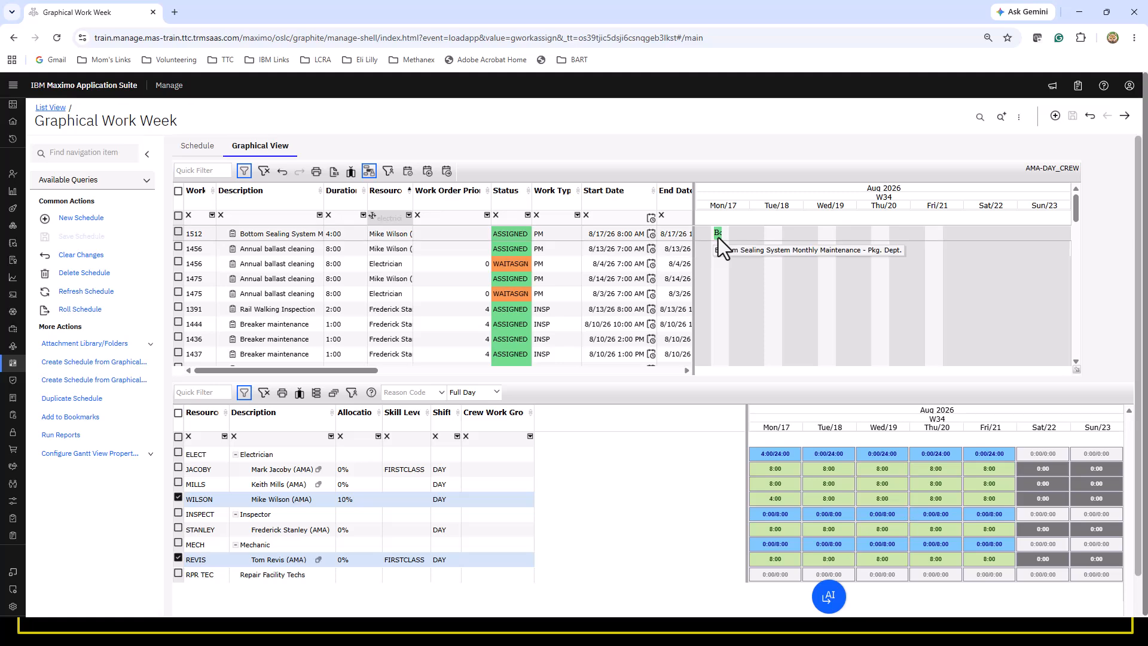
{"action": "right_click", "coordinate": [718, 238]}
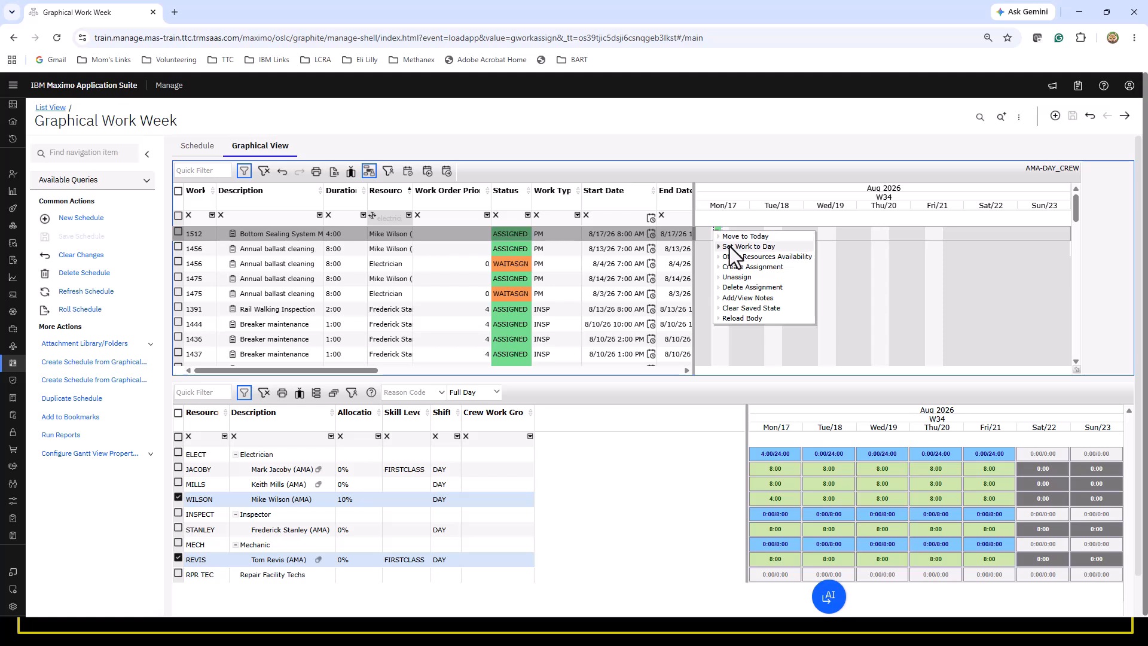
{"action": "left_click", "coordinate": [730, 246]}
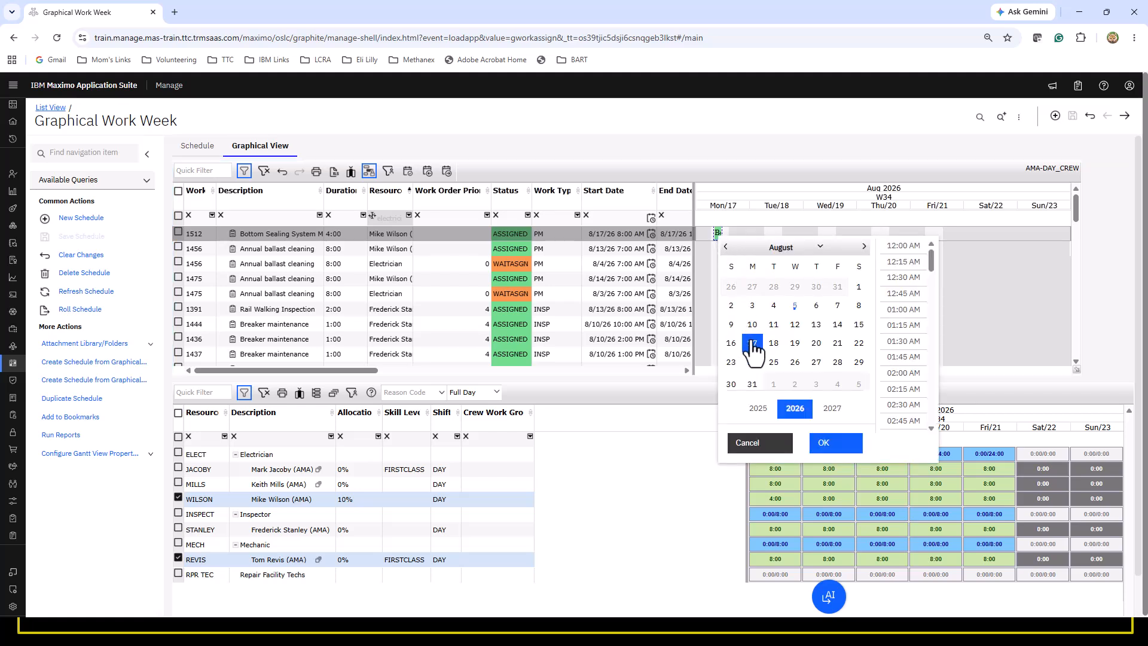
{"action": "left_click", "coordinate": [794, 325]}
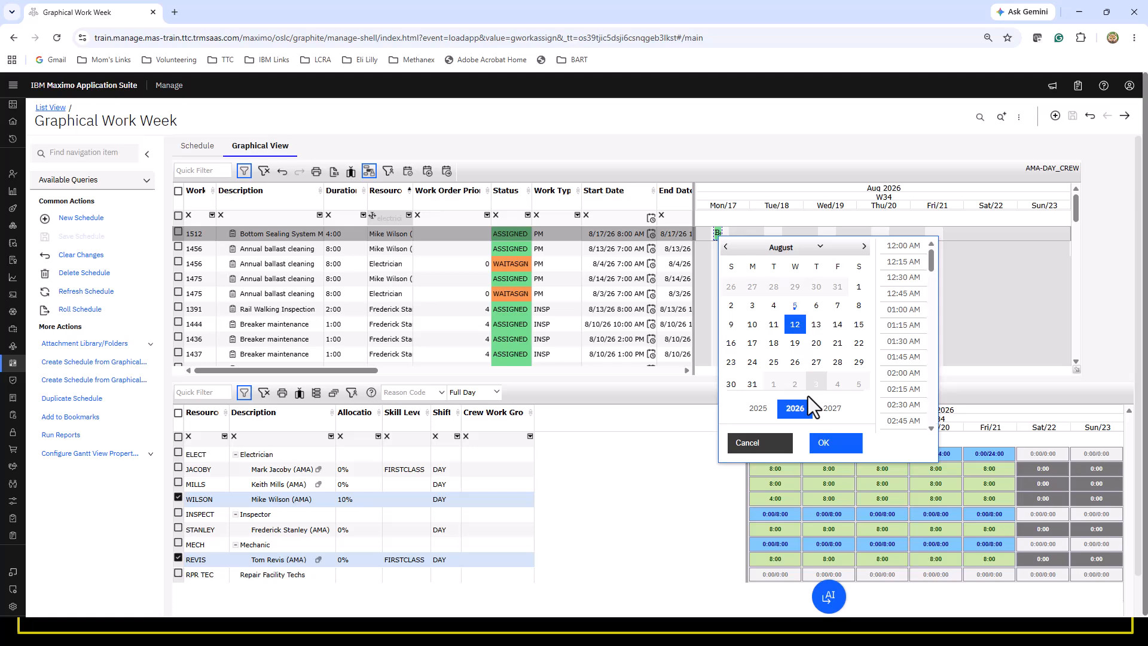
{"action": "left_click", "coordinate": [824, 443]}
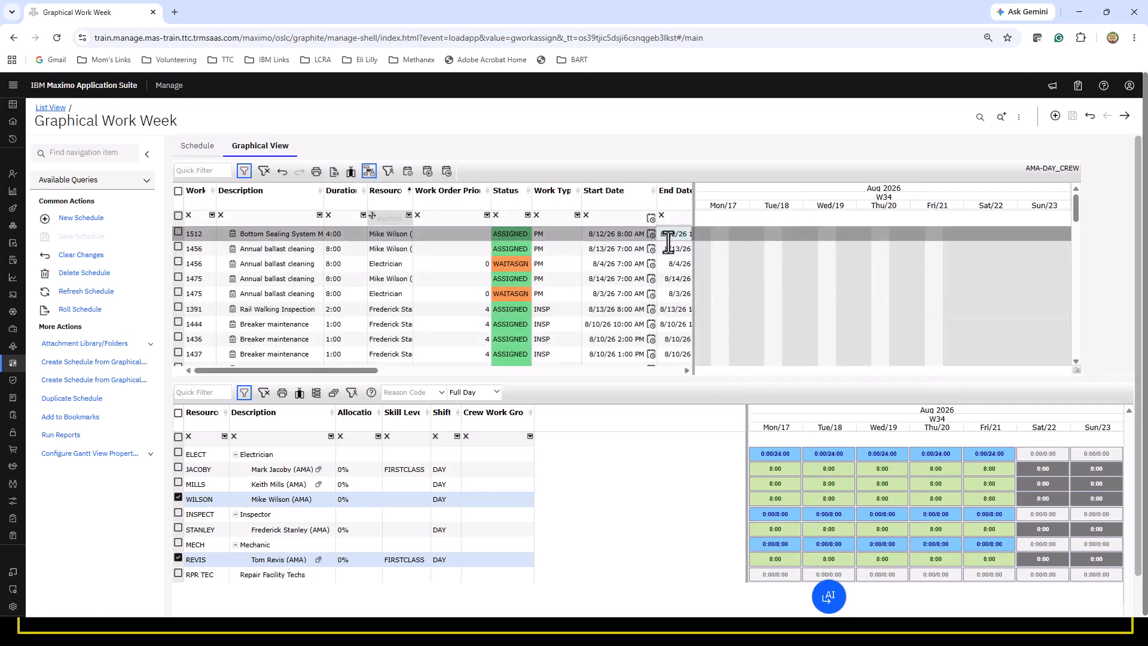
{"action": "left_click", "coordinate": [427, 171]}
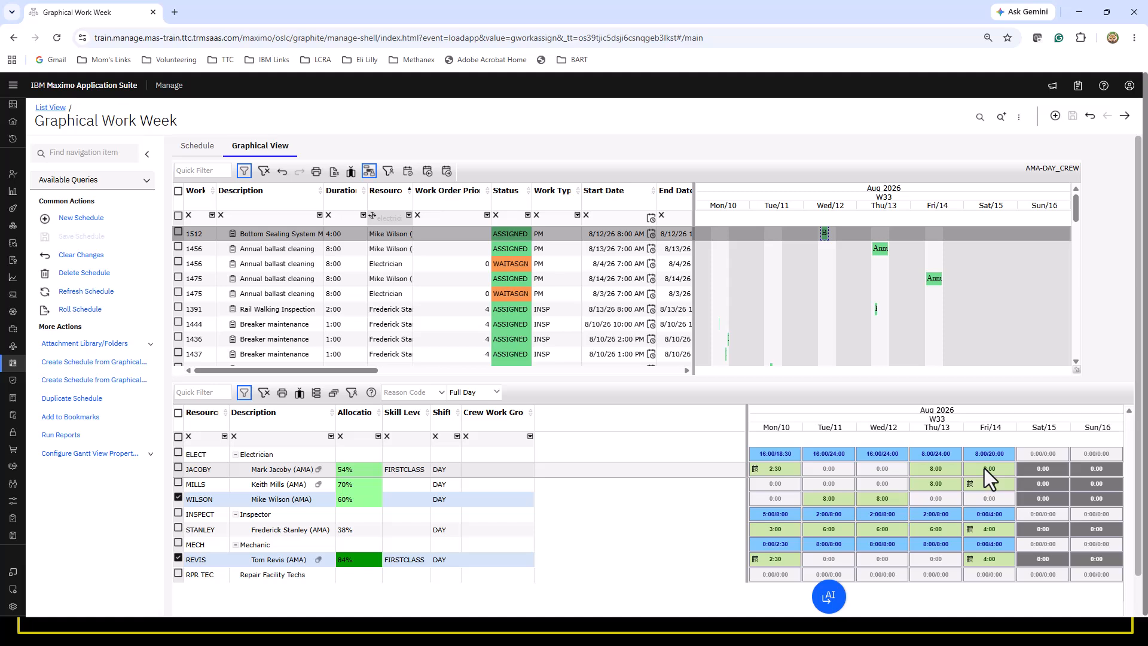
Step: Assign each Annual ballast cleaning work order's second row to the first electrician from August 13, trying the earlier one on August 12 before returning it
{"action": "left_click", "coordinate": [178, 498]}
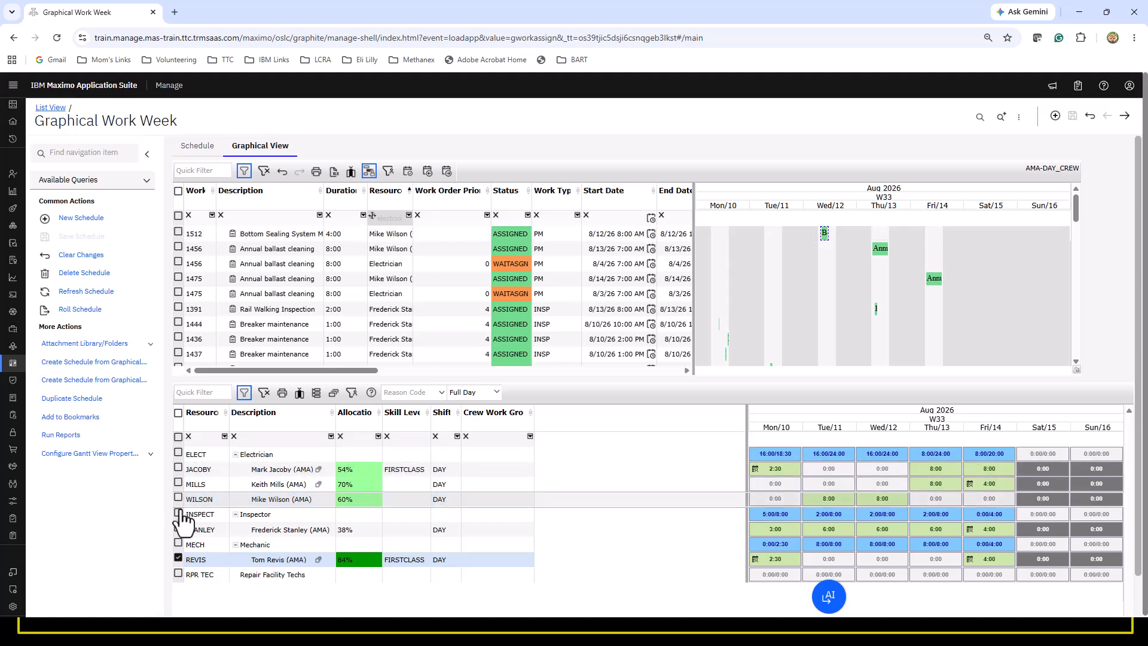
{"action": "left_click", "coordinate": [178, 558]}
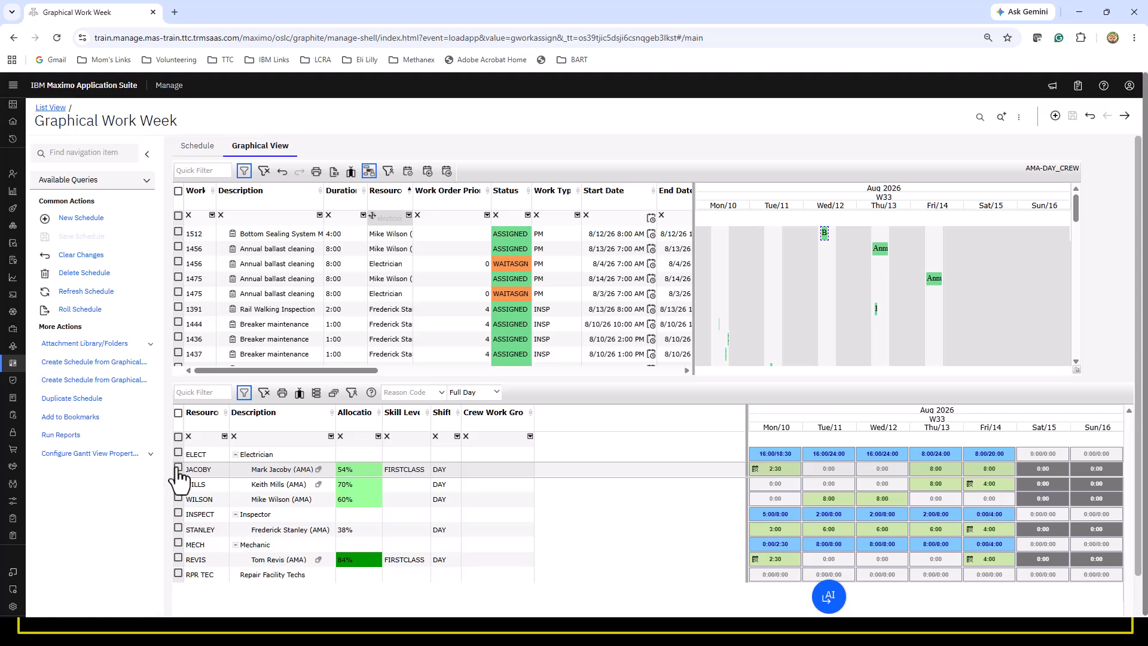
{"action": "left_click", "coordinate": [178, 468]}
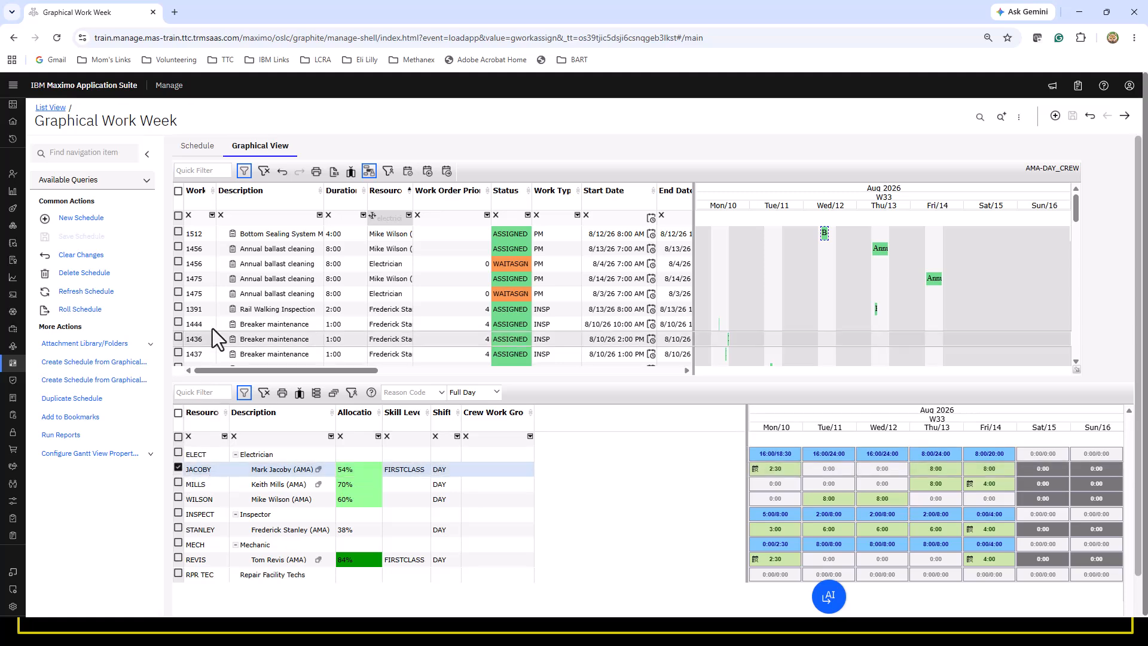
{"action": "left_click", "coordinate": [178, 263]}
{"action": "left_click", "coordinate": [177, 293]}
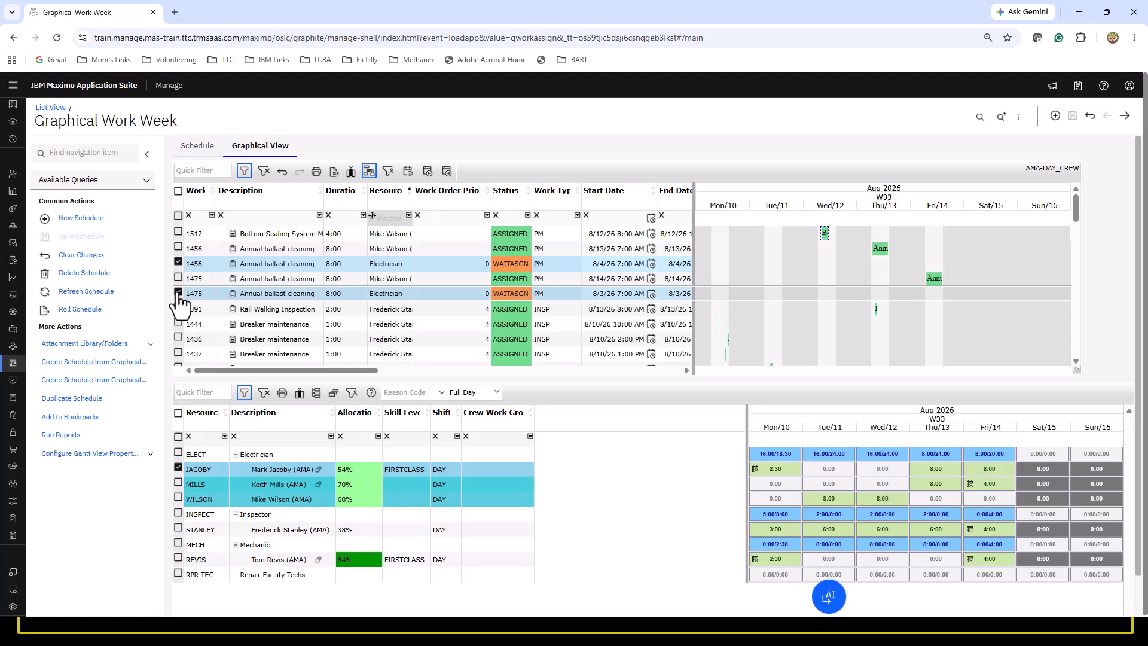
{"action": "left_click", "coordinate": [940, 469]}
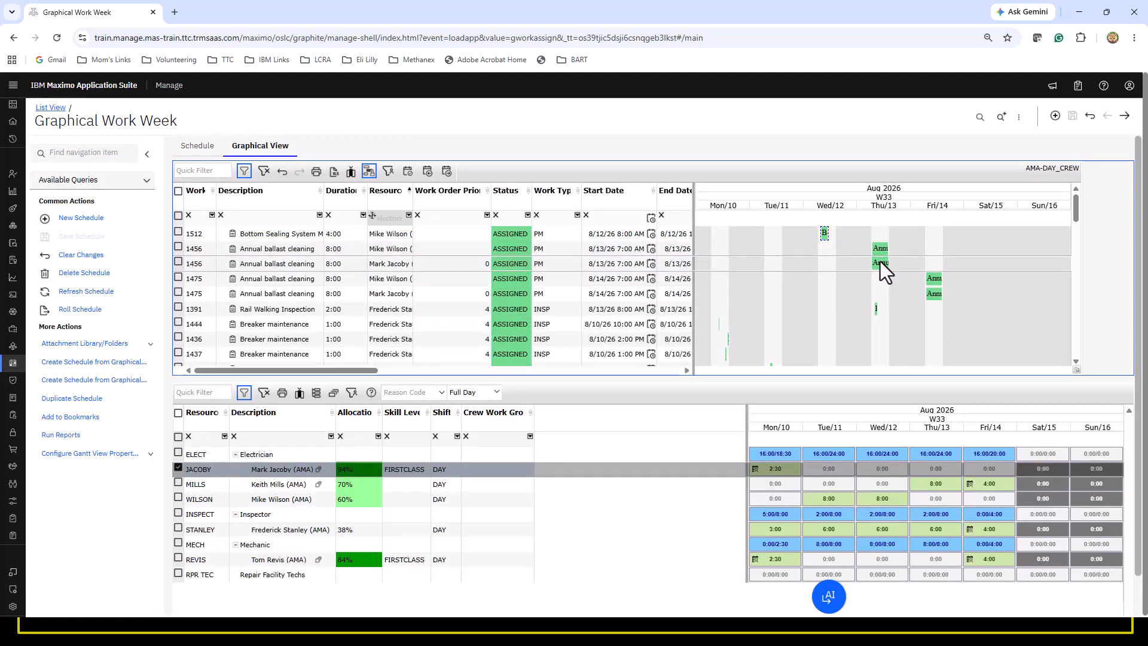
{"action": "left_click_drag", "start_coordinate": [881, 264], "coordinate": [828, 271]}
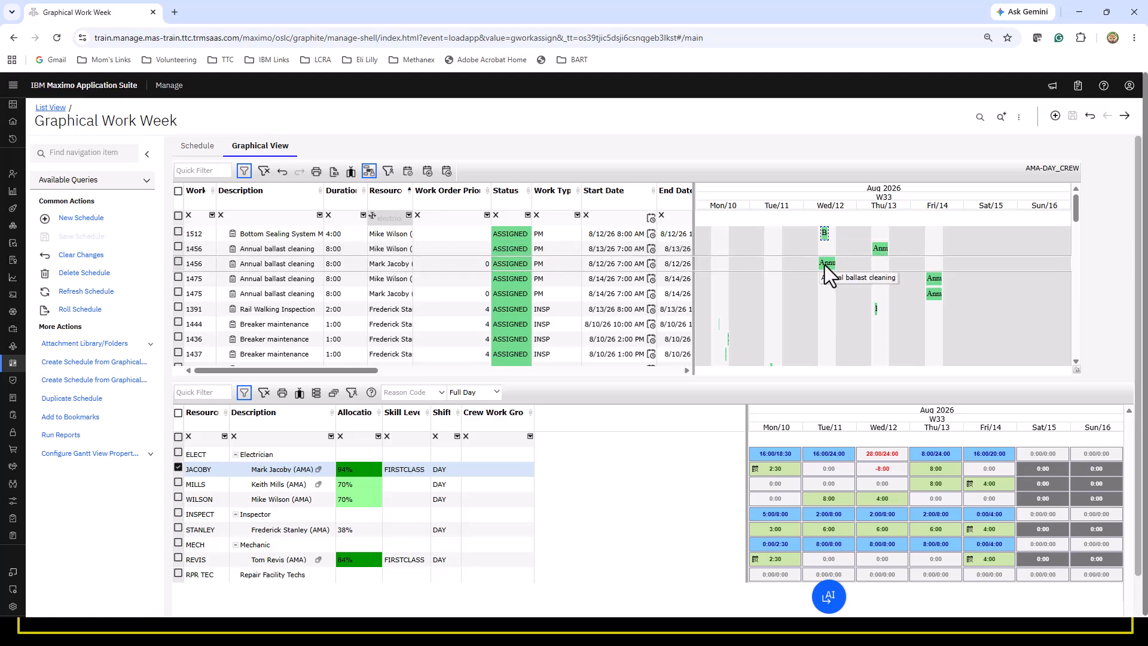
{"action": "left_click_drag", "start_coordinate": [824, 264], "coordinate": [884, 264]}
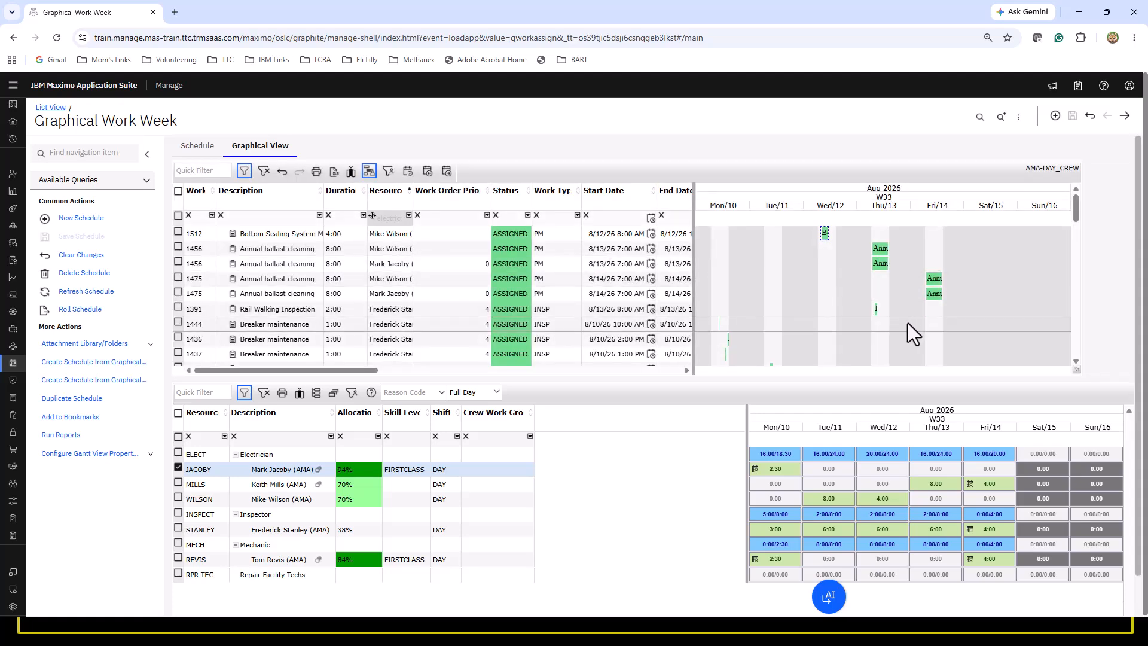
Step: Check the actions available for the first Annual ballast cleaning assignment on August 13, and view the first electrician's crew assignments
{"action": "left_click", "coordinate": [882, 247]}
{"action": "right_click", "coordinate": [882, 245]}
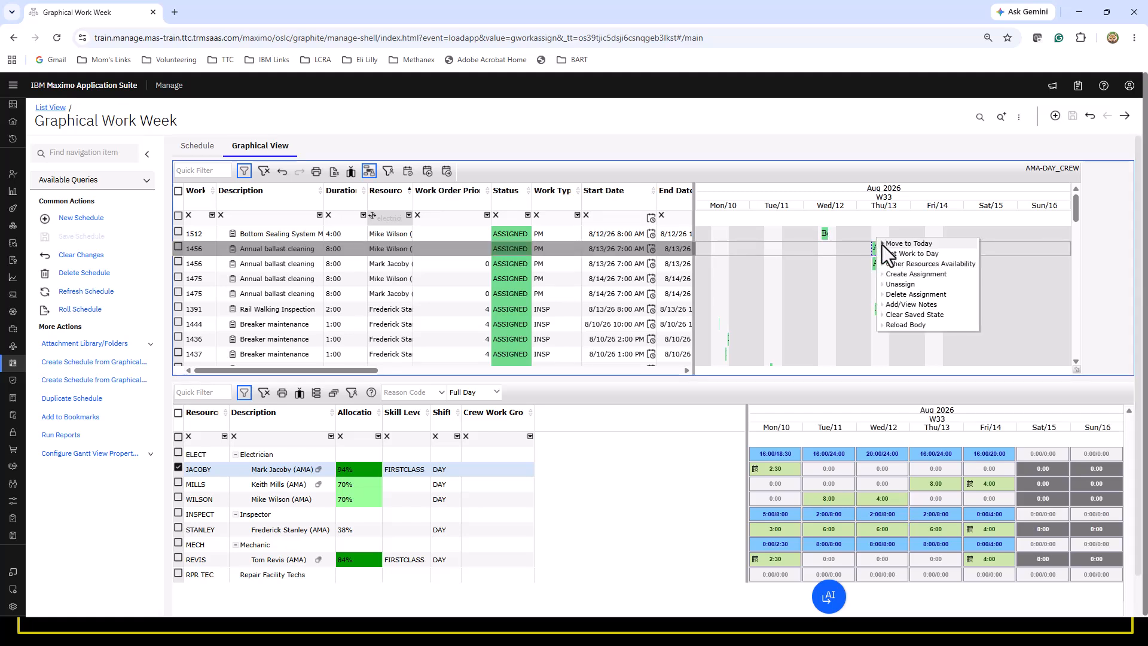
{"action": "right_click", "coordinate": [319, 471]}
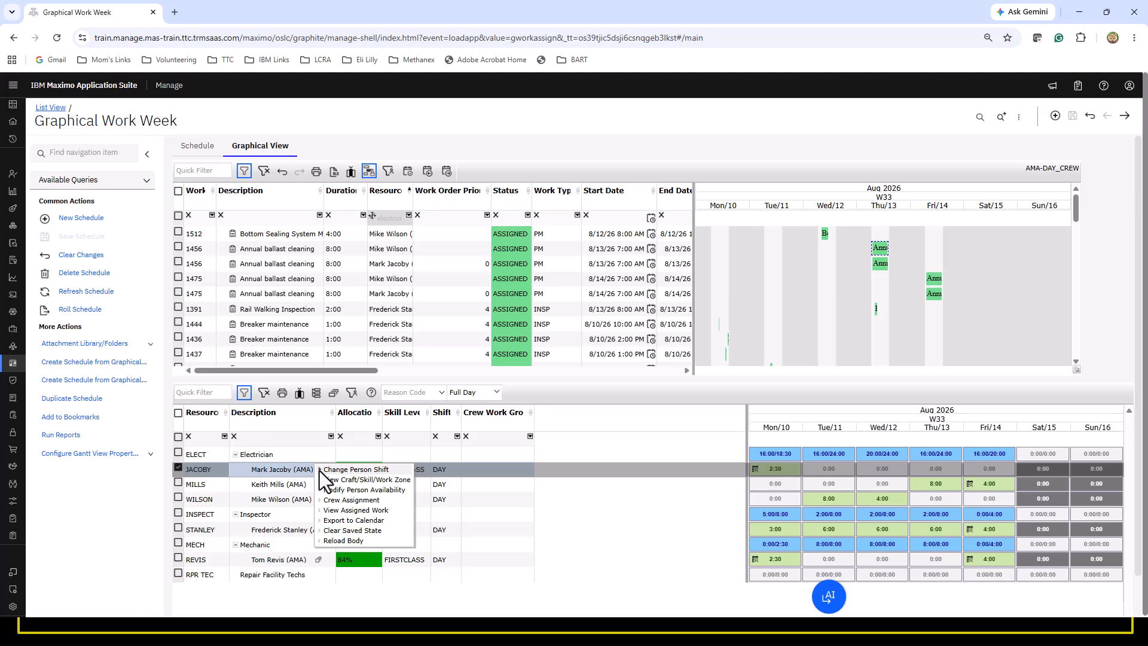
{"action": "left_click", "coordinate": [356, 503]}
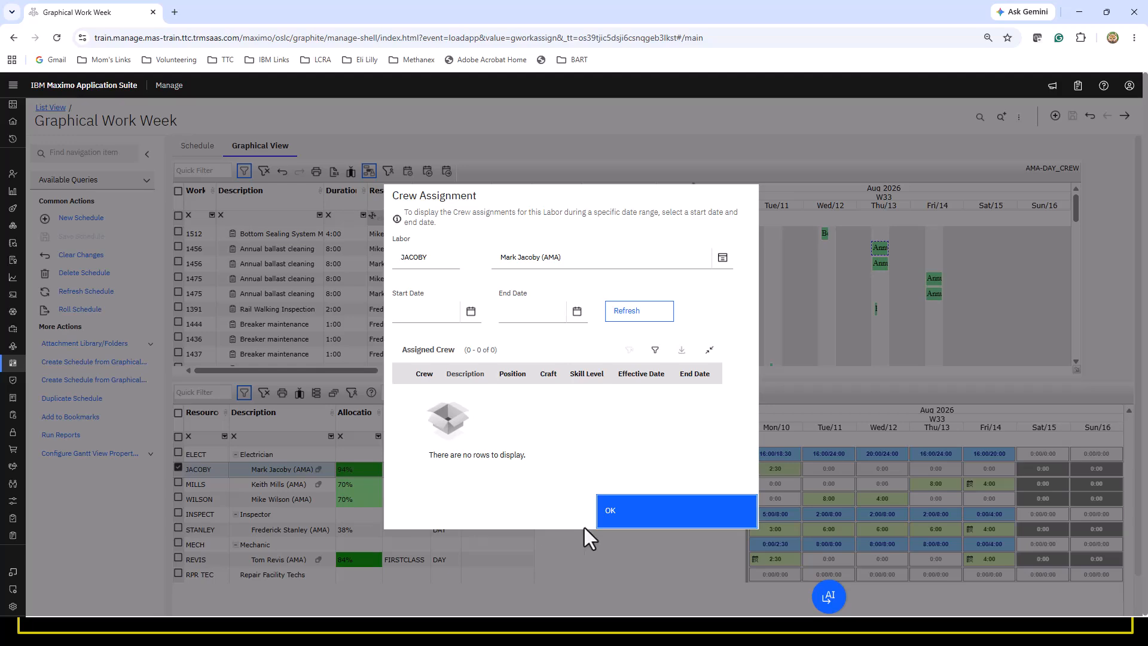
{"action": "left_click", "coordinate": [622, 516]}
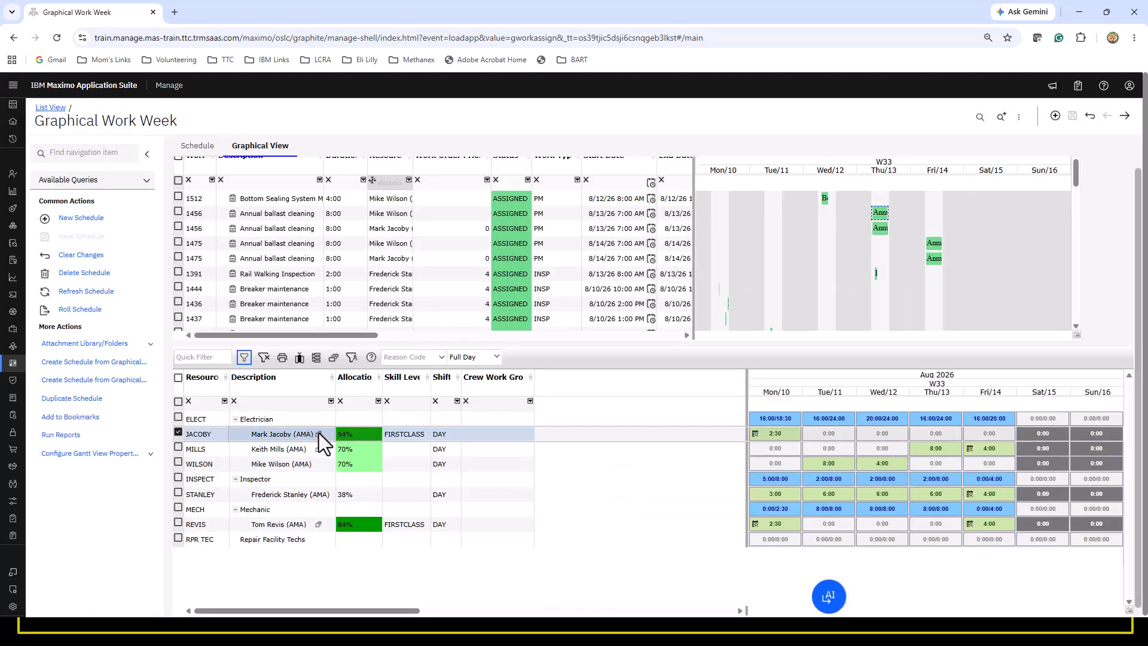
Step: Check the actions for the first electrician's August 10 availability, and view that electrician's craft, skill level and work zone details
{"action": "right_click", "coordinate": [318, 433]}
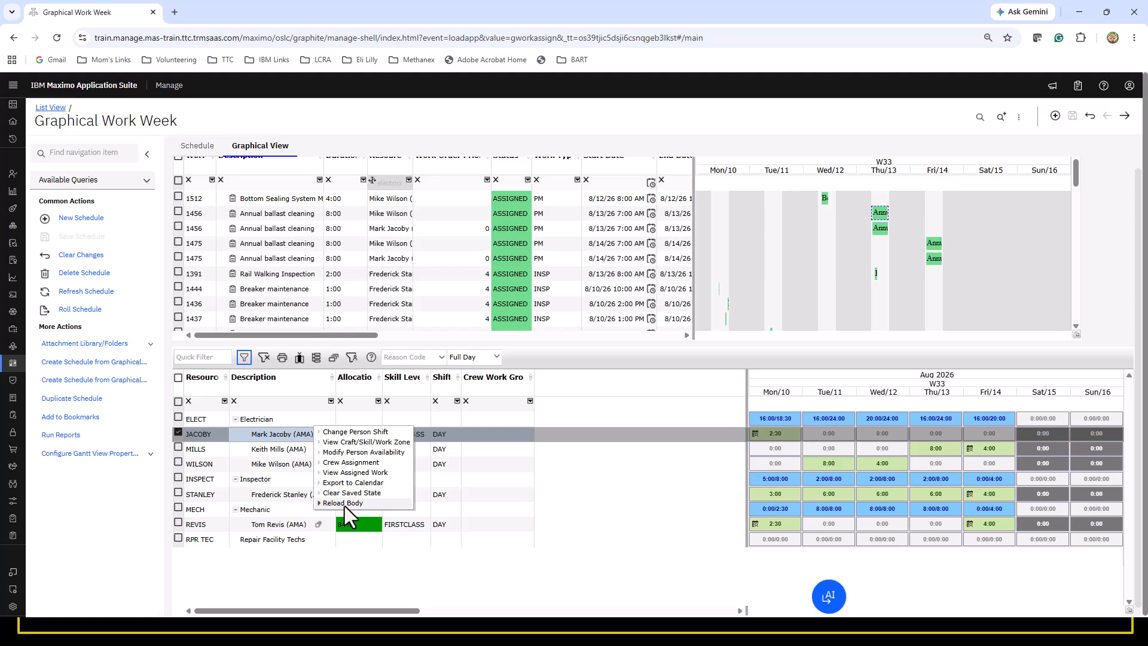
{"action": "right_click", "coordinate": [757, 437]}
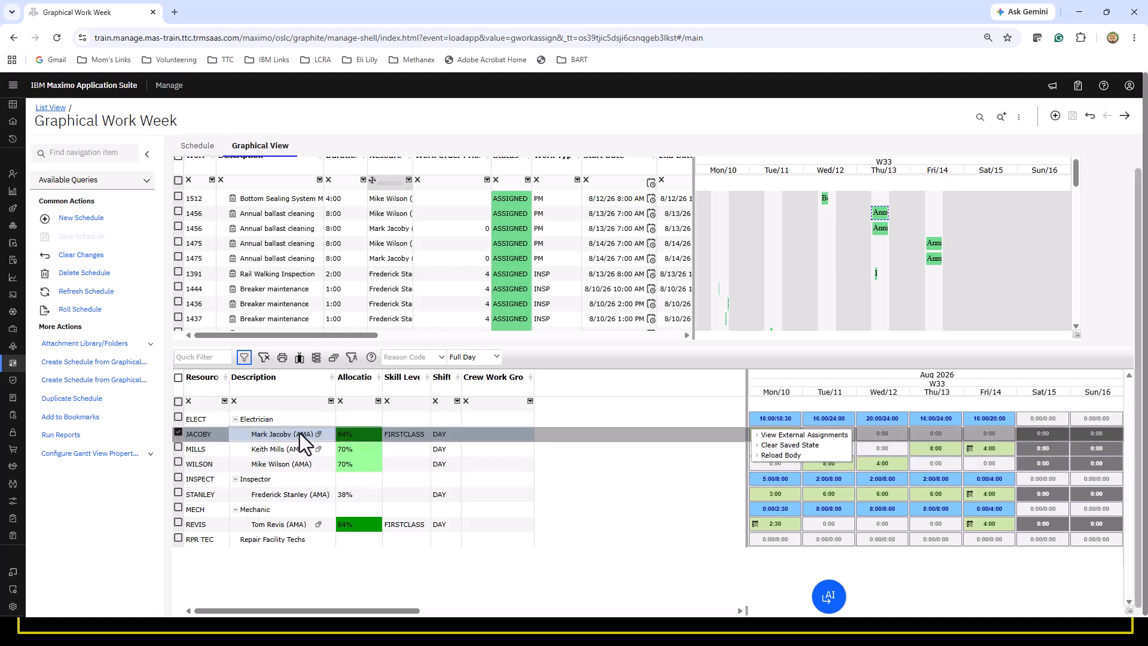
{"action": "right_click", "coordinate": [320, 431]}
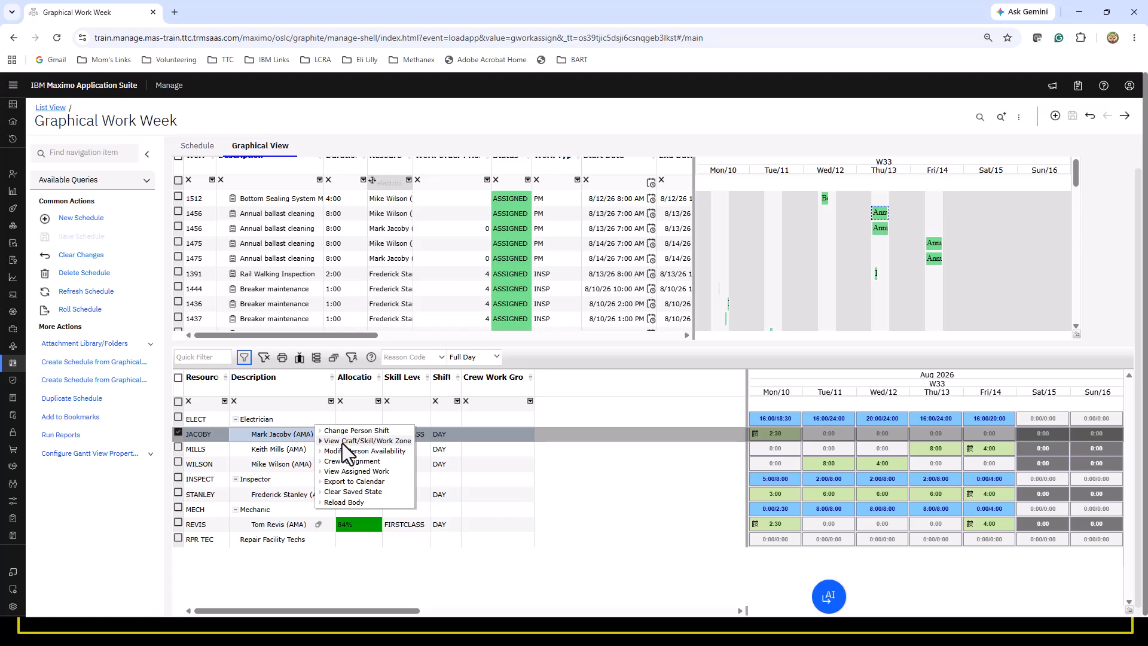
{"action": "left_click", "coordinate": [344, 442]}
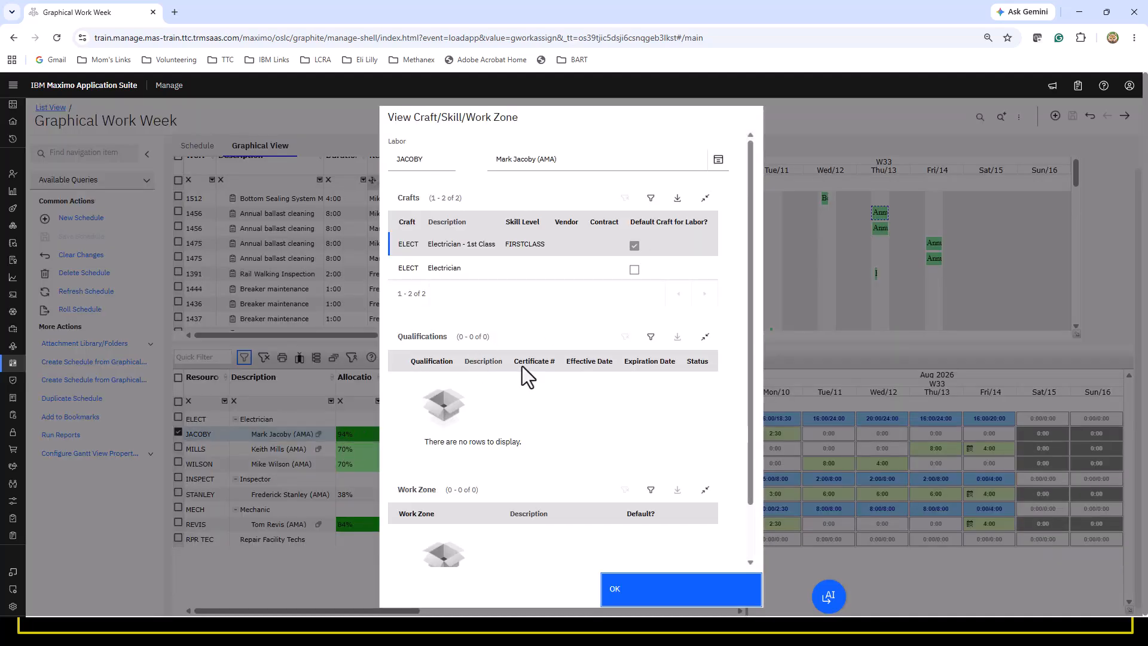
{"action": "left_click", "coordinate": [628, 602]}
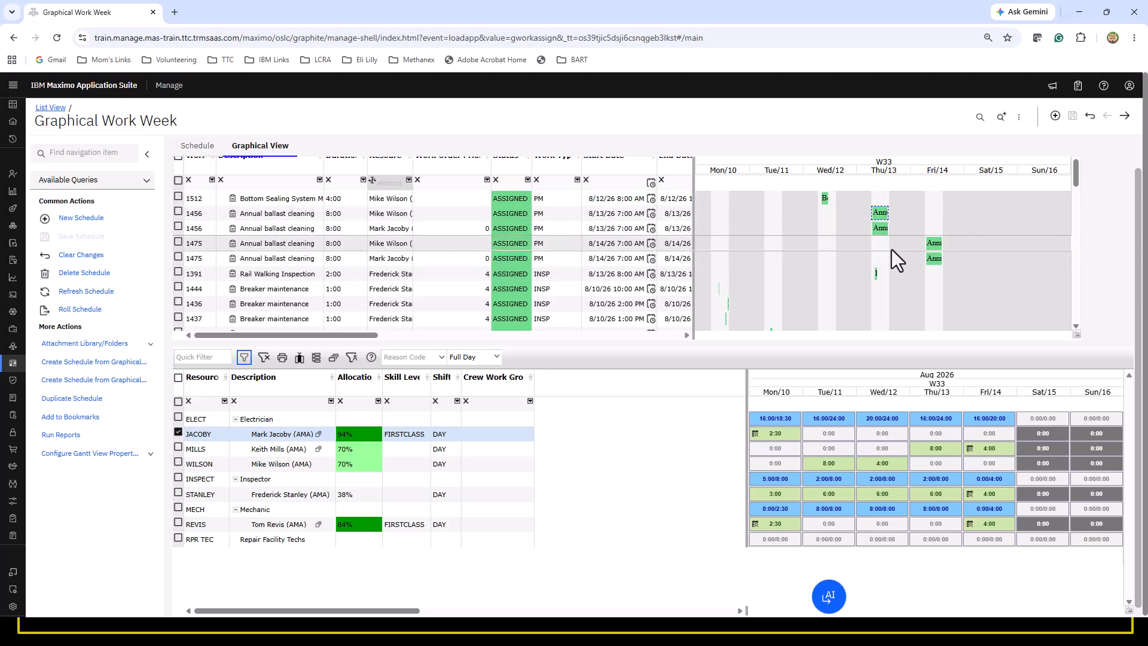
Step: Deselect the first electrician and select both Annual ballast cleaning rows on August 14 to see the matching resources
{"action": "left_click", "coordinate": [207, 497]}
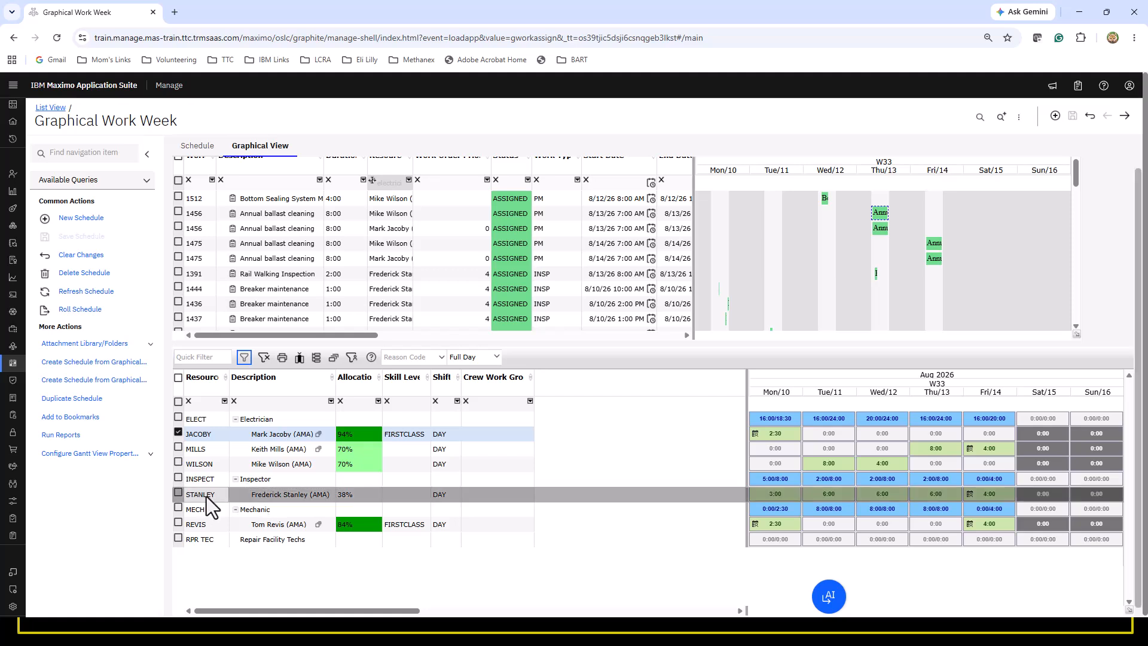
{"action": "left_click", "coordinate": [178, 433]}
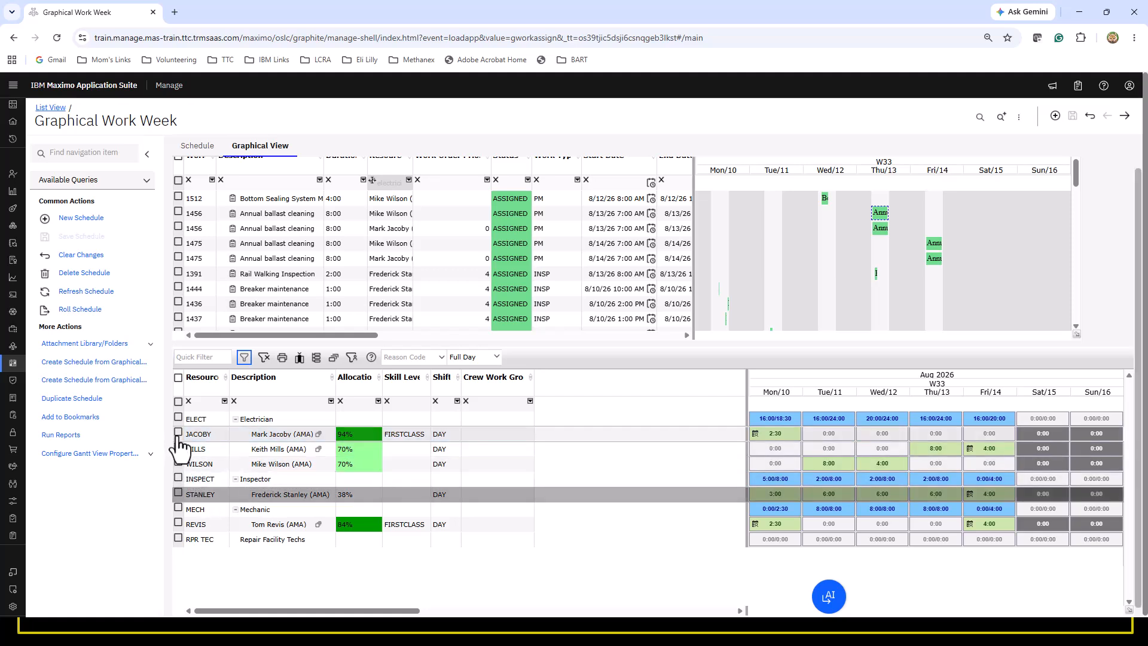
{"action": "left_click", "coordinate": [179, 243]}
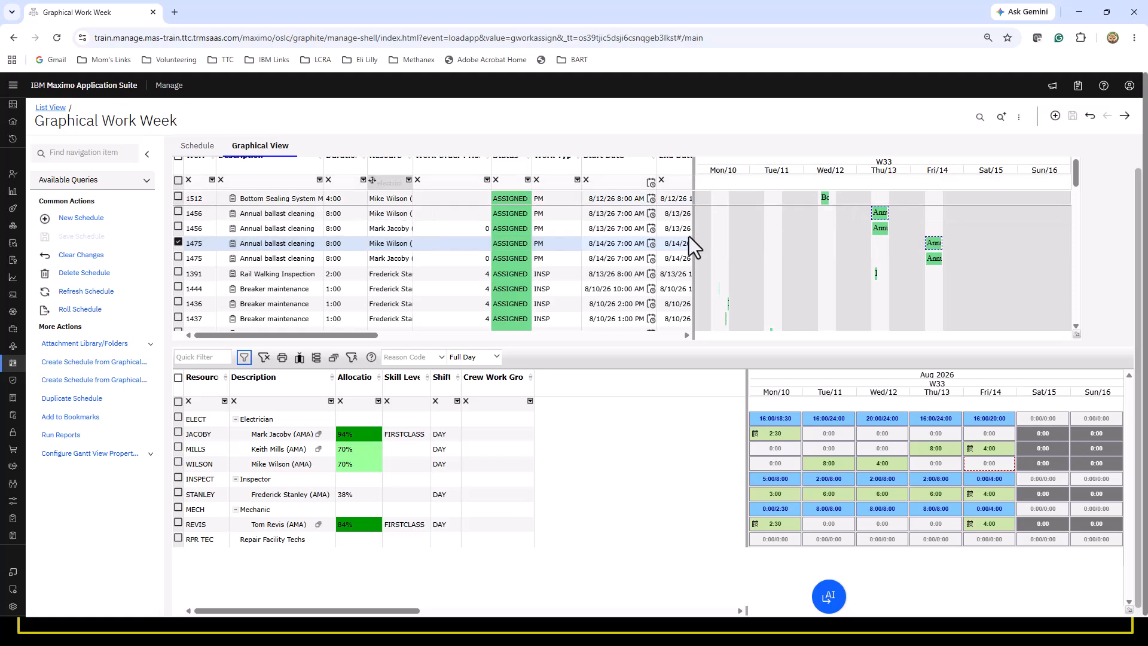
{"action": "left_click_drag", "start_coordinate": [240, 258], "coordinate": [242, 266]}
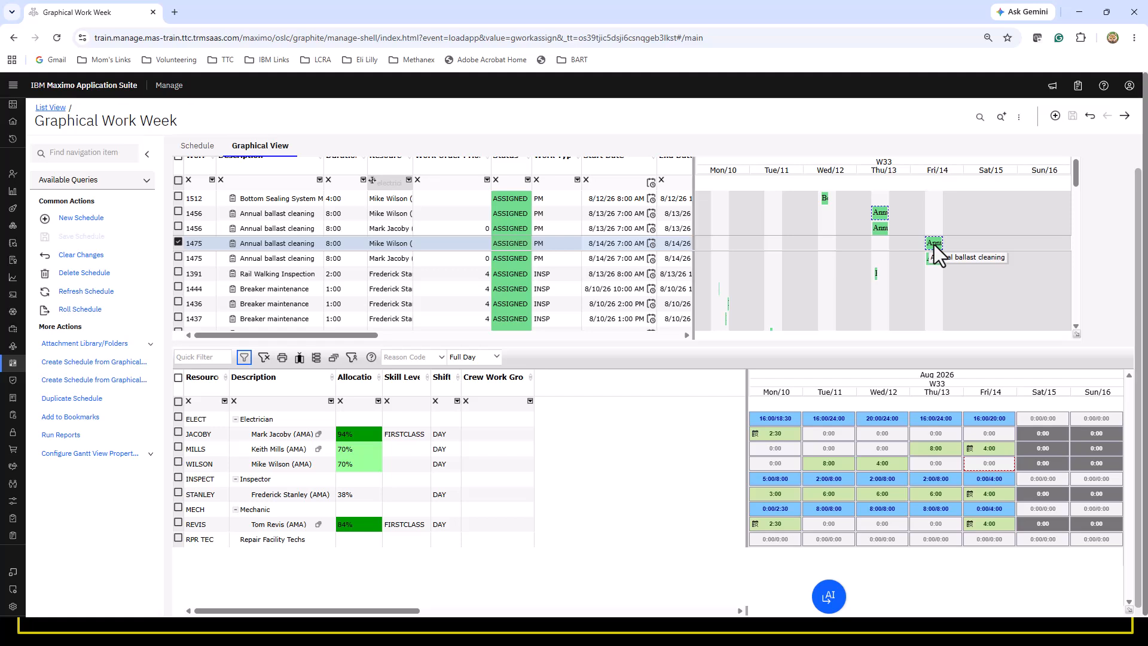
{"action": "left_click", "coordinate": [178, 258]}
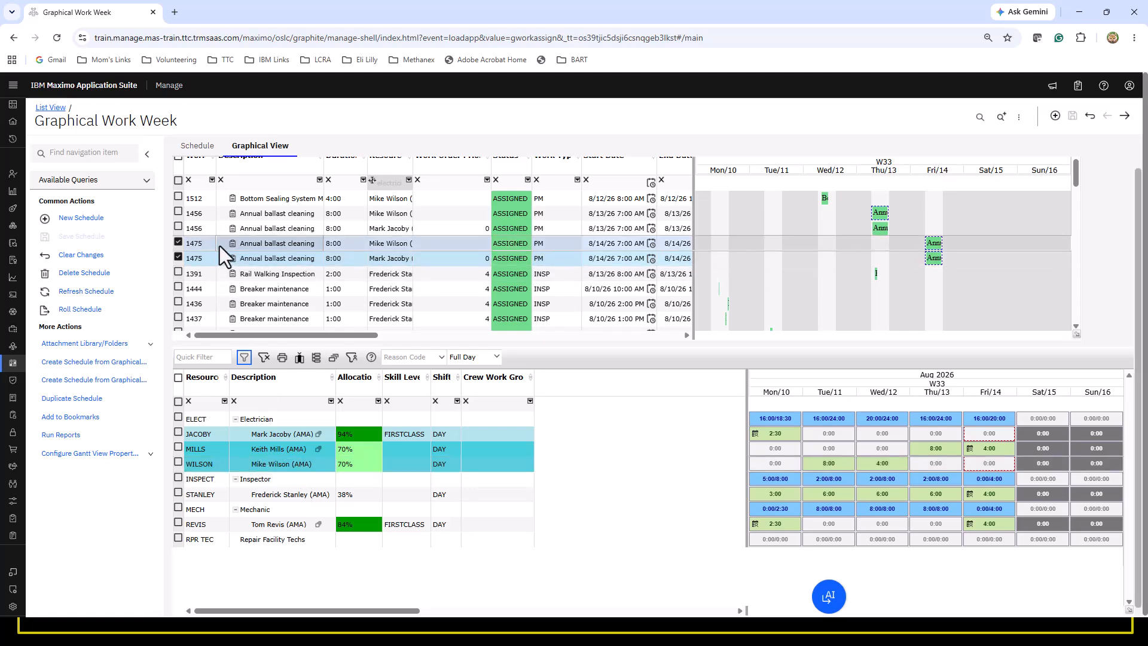
Step: Add the Carton Assembly and Feeder System monthly maintenance rows to the selection, and clear all selected work
{"action": "scroll", "coordinate": [220, 246], "scroll_direction": "down", "scroll_amount": 3}
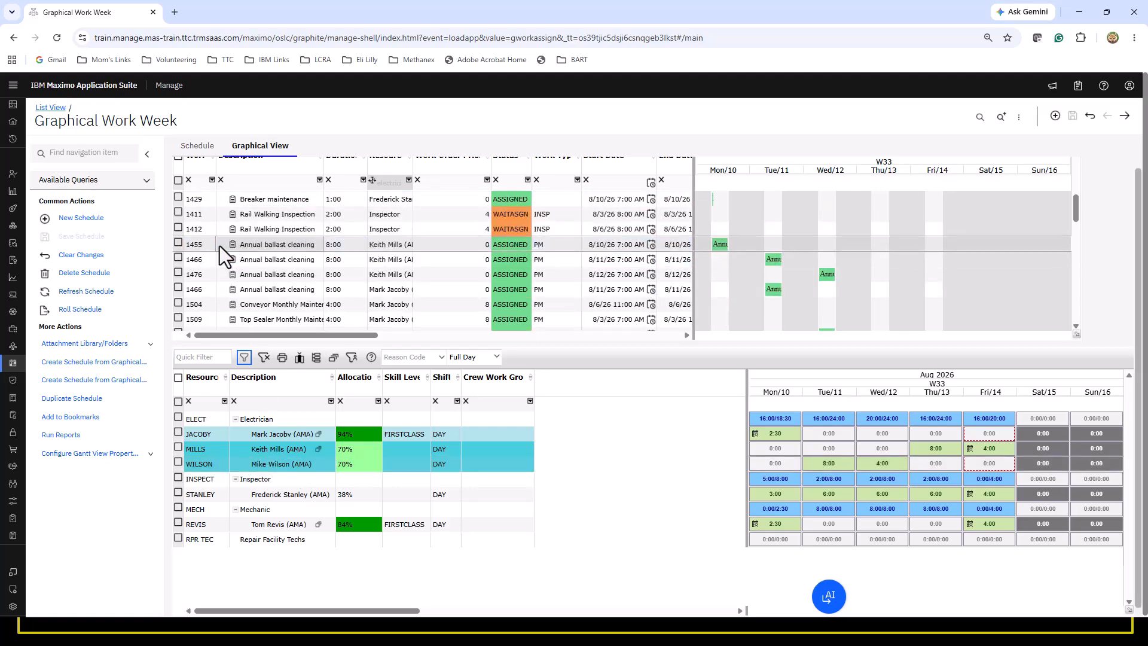
{"action": "scroll", "coordinate": [220, 246], "scroll_direction": "down", "scroll_amount": 5}
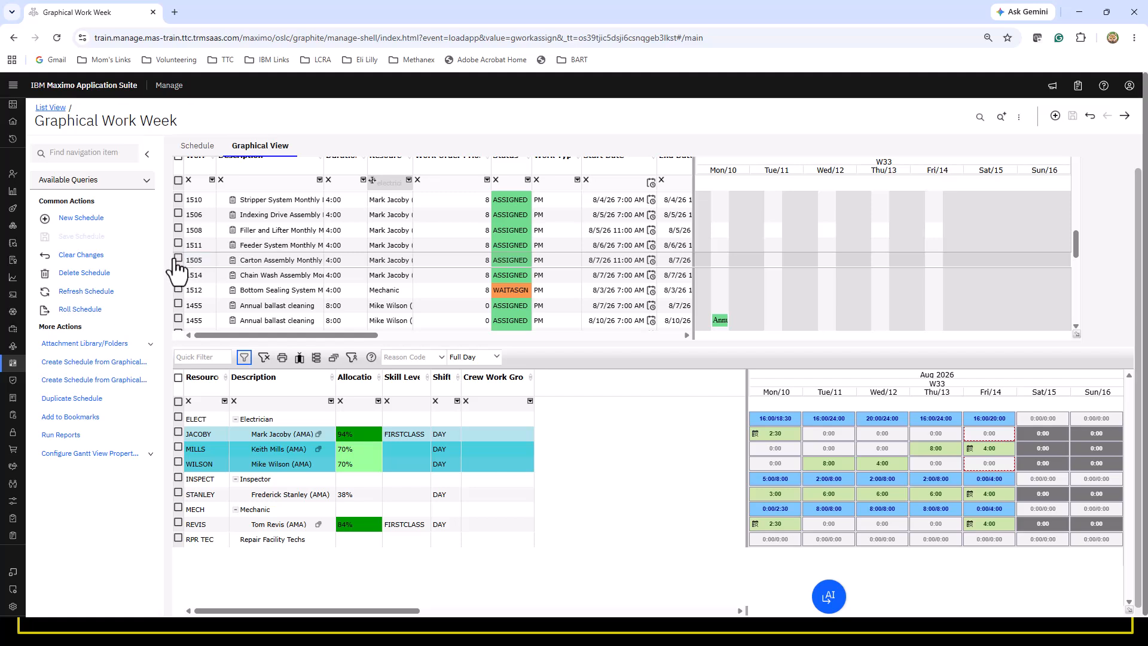
{"action": "left_click", "coordinate": [176, 261]}
{"action": "left_click", "coordinate": [178, 244]}
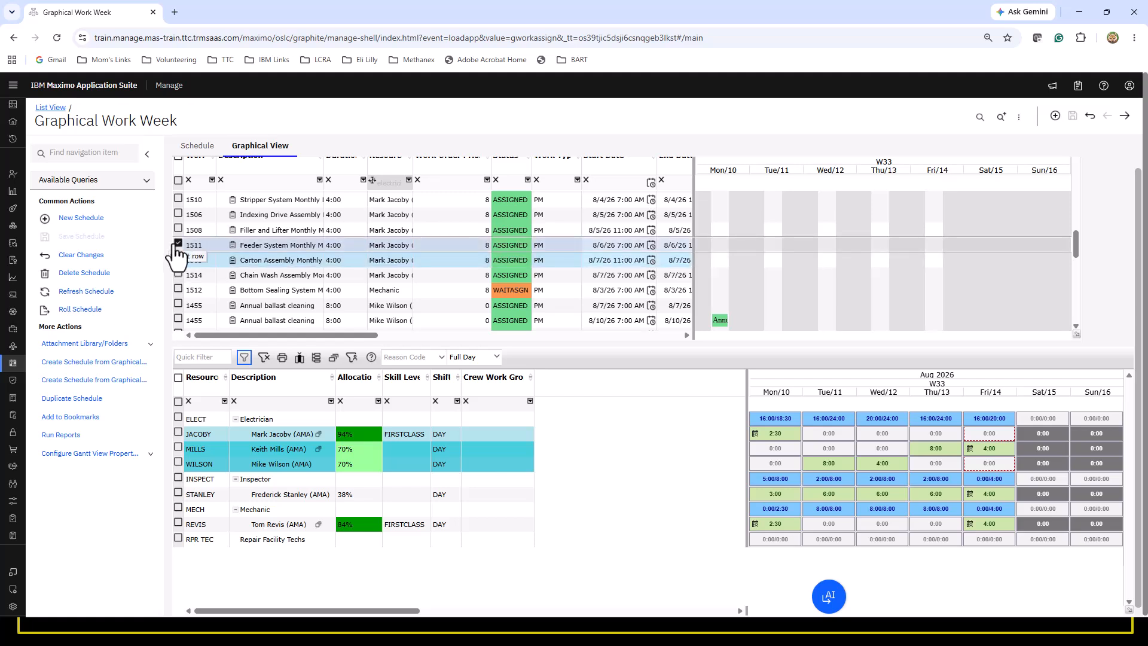
{"action": "scroll", "coordinate": [285, 251], "scroll_direction": "up", "scroll_amount": 6}
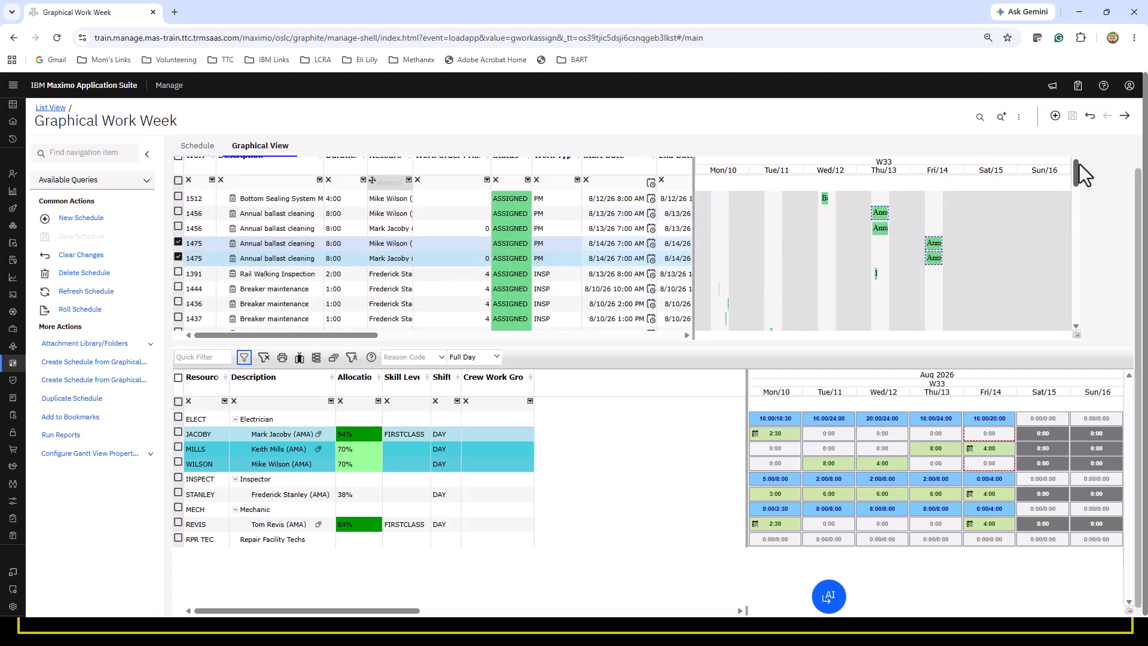
{"action": "left_click", "coordinate": [178, 242]}
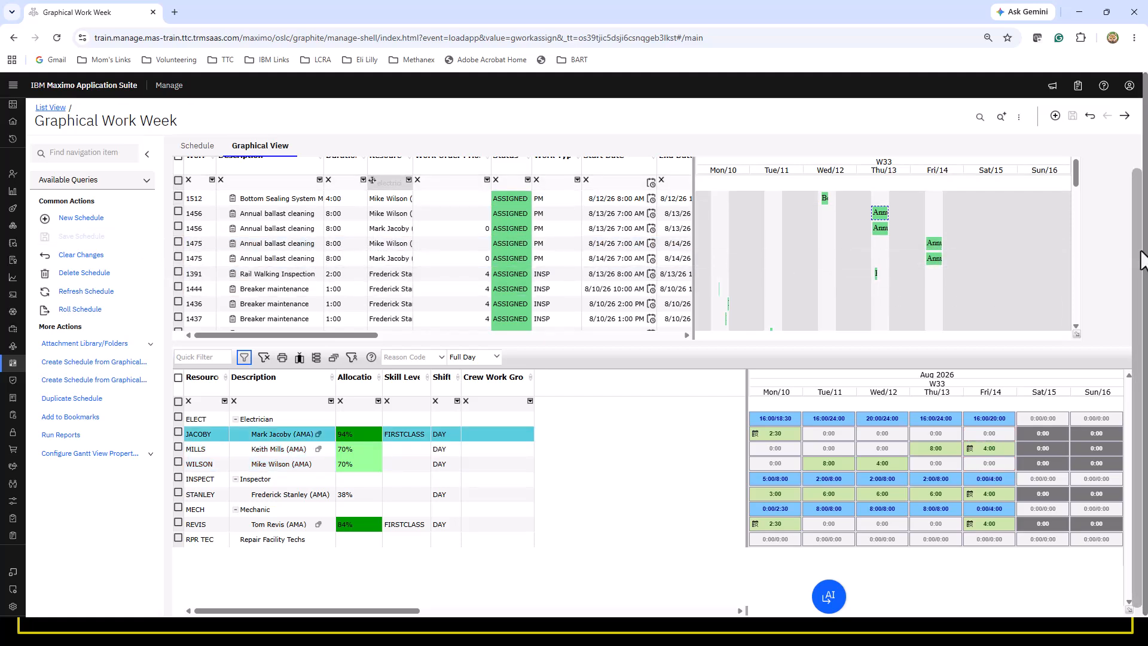
Step: Review resource availability for the weeks of August 3, August 10 and August 17, 2026
{"action": "left_click_drag", "start_coordinate": [1141, 243], "coordinate": [1127, 159]}
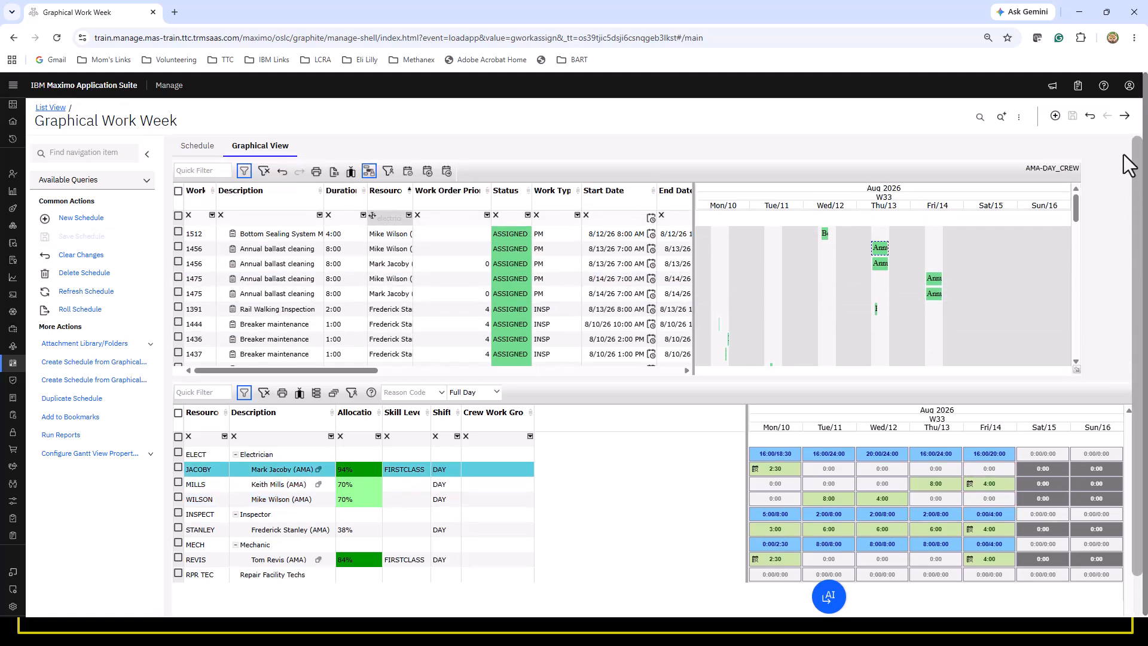
{"action": "left_click", "coordinate": [427, 172]}
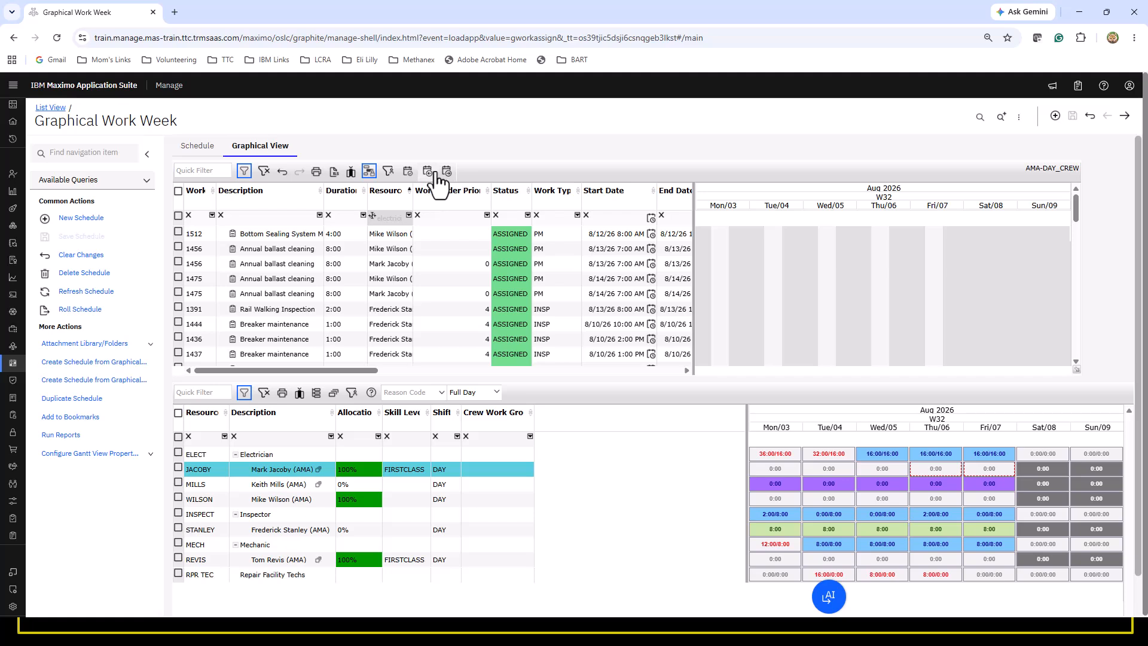
{"action": "left_click", "coordinate": [447, 174]}
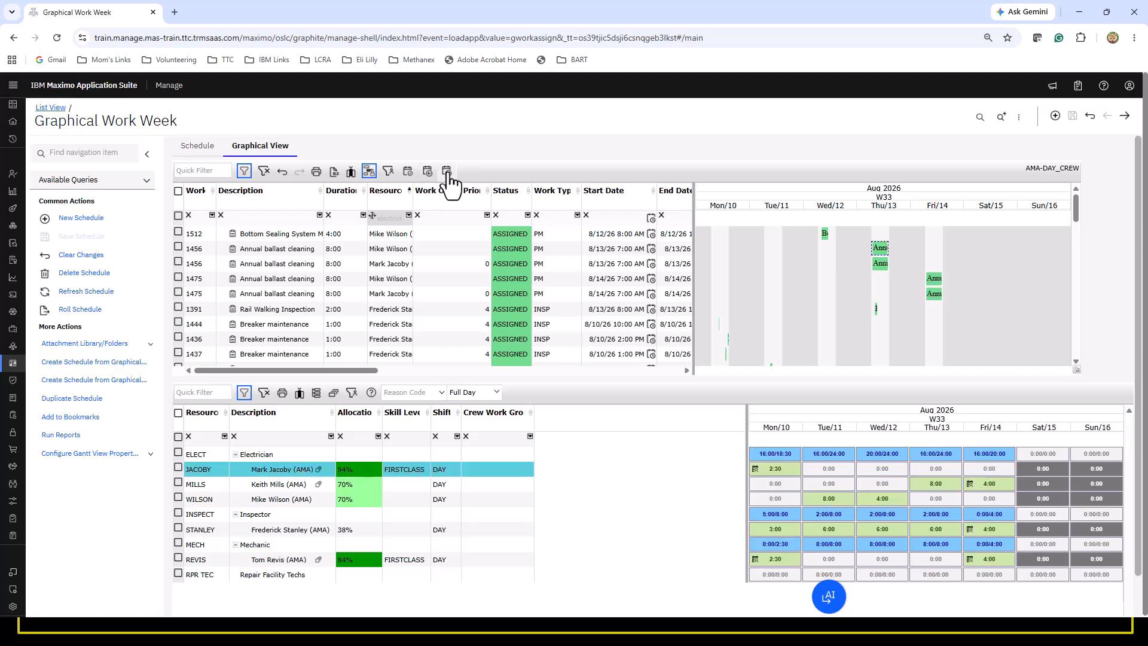
{"action": "left_click", "coordinate": [447, 173]}
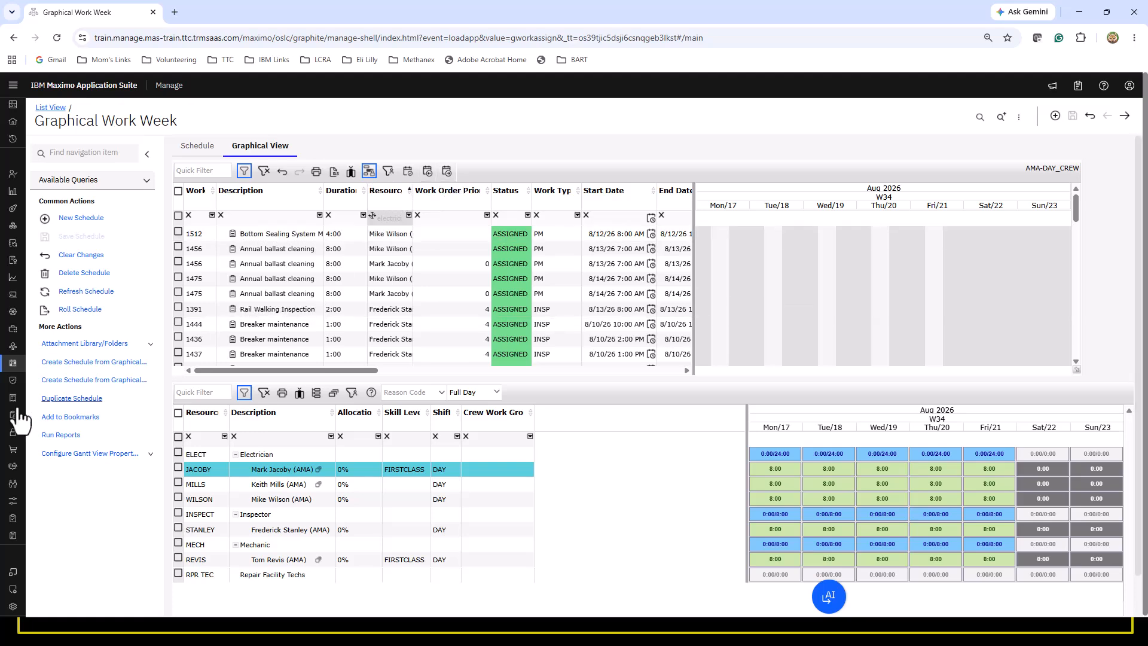
Step: View the available reports and the Graphical Assignment Labor Monthly Format request parameters, and close them without submitting
{"action": "left_click", "coordinate": [62, 436]}
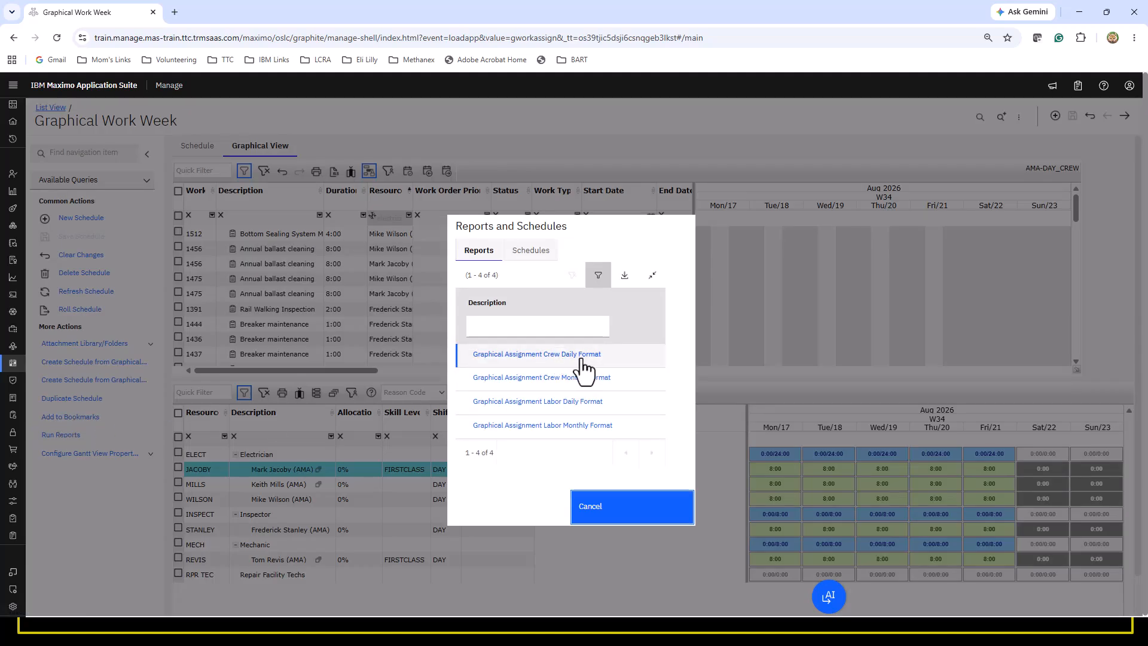
{"action": "left_click", "coordinate": [562, 428]}
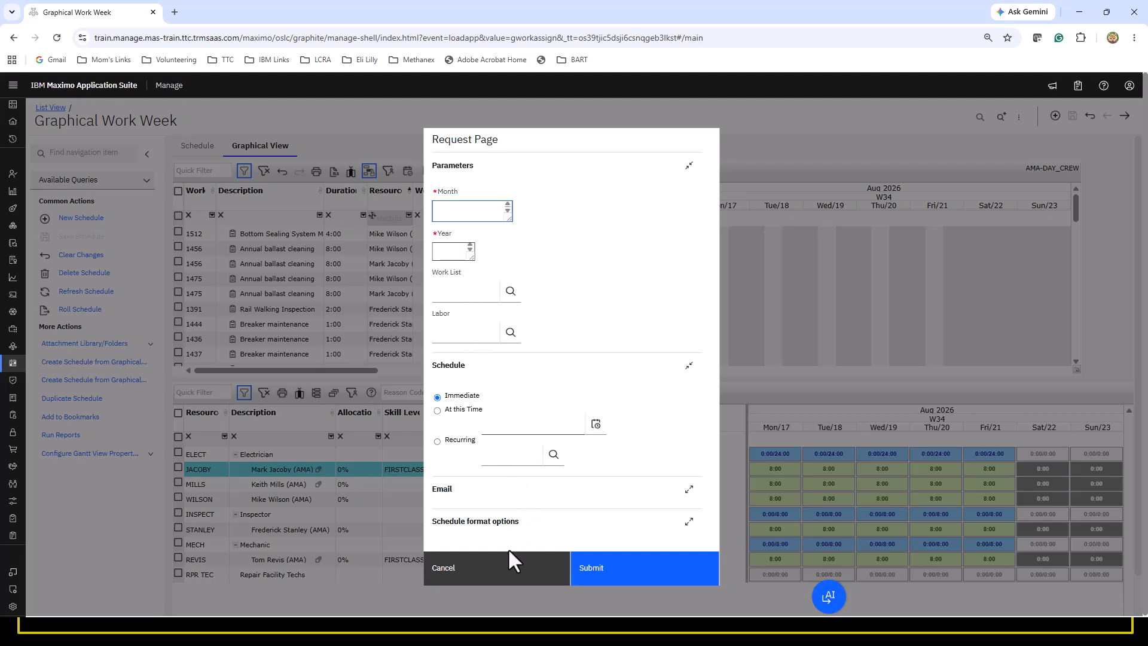
{"action": "left_click", "coordinate": [512, 571]}
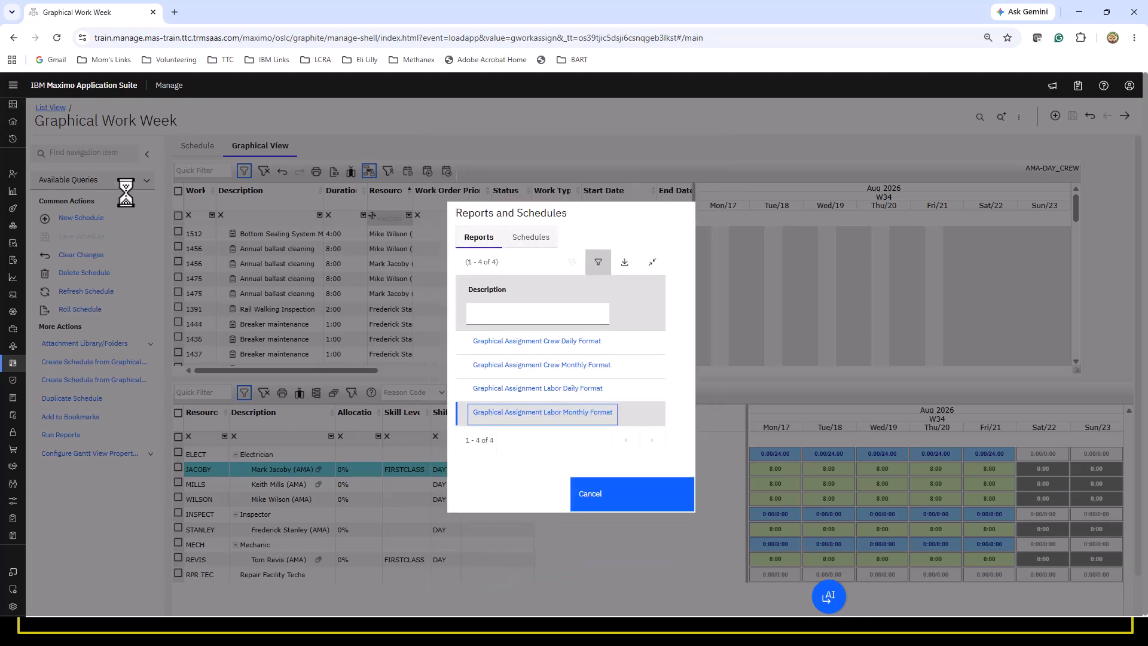
{"action": "left_click", "coordinate": [620, 505]}
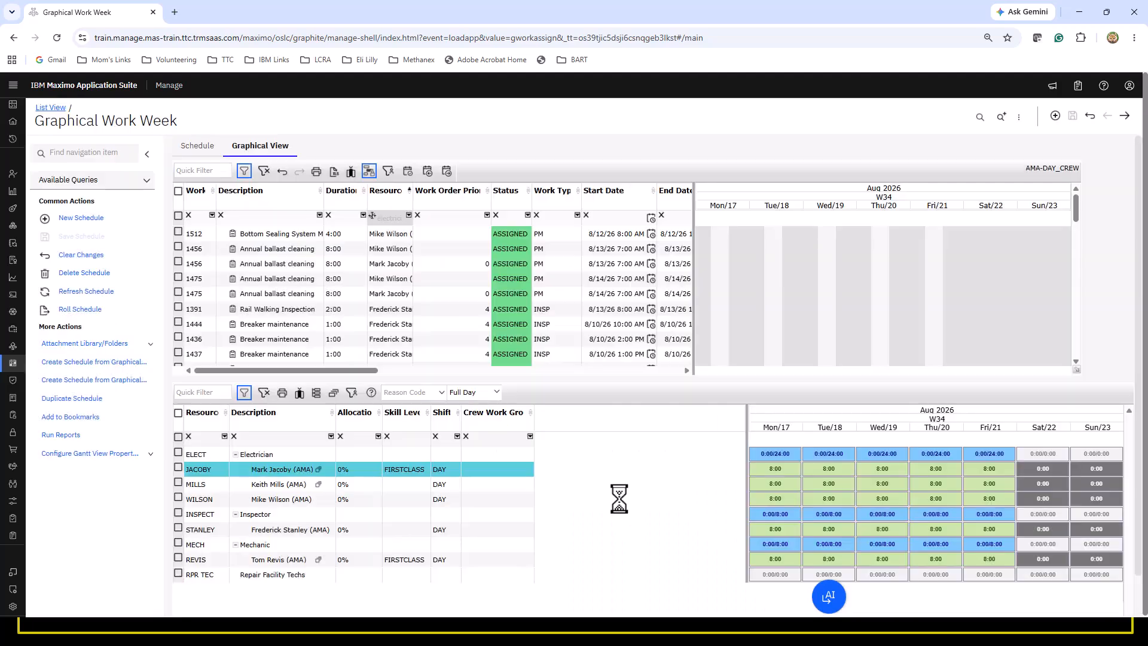
Step: Return to the list of schedules and reopen the AMA-DAY_CREW schedule's definition
{"action": "left_click", "coordinate": [51, 108]}
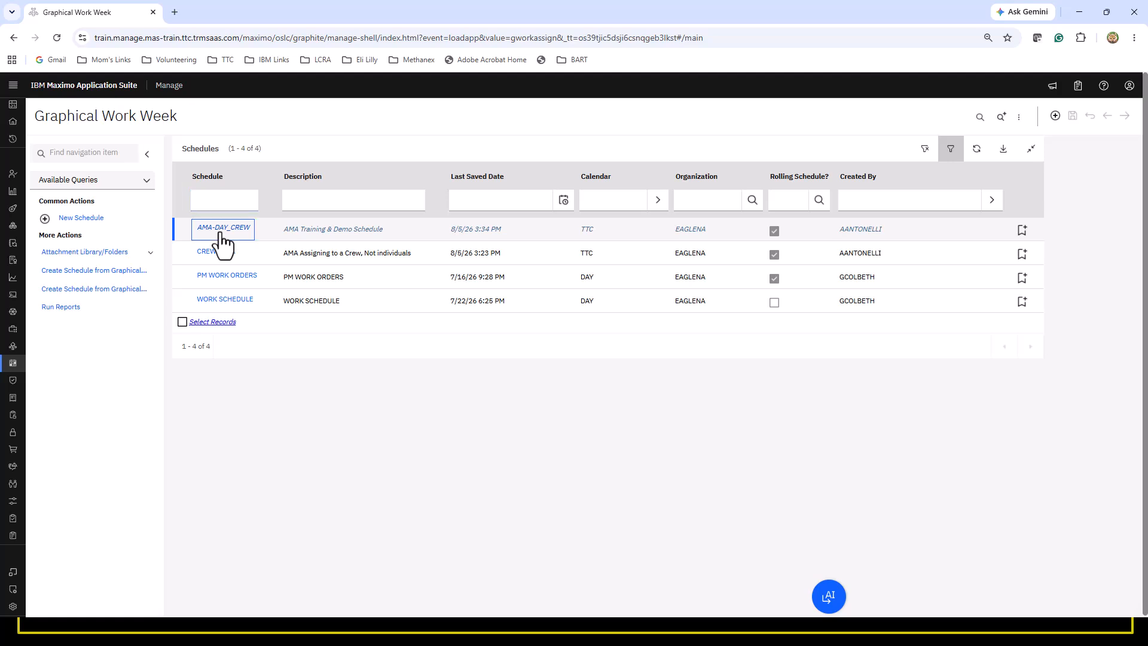
{"action": "left_click", "coordinate": [221, 231]}
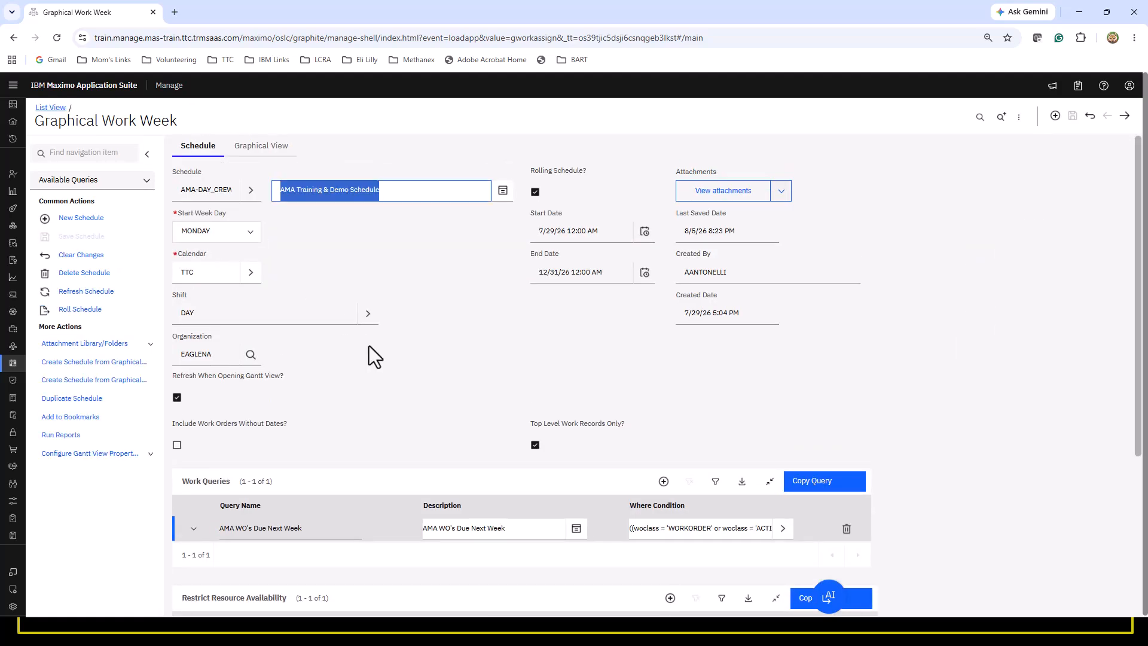